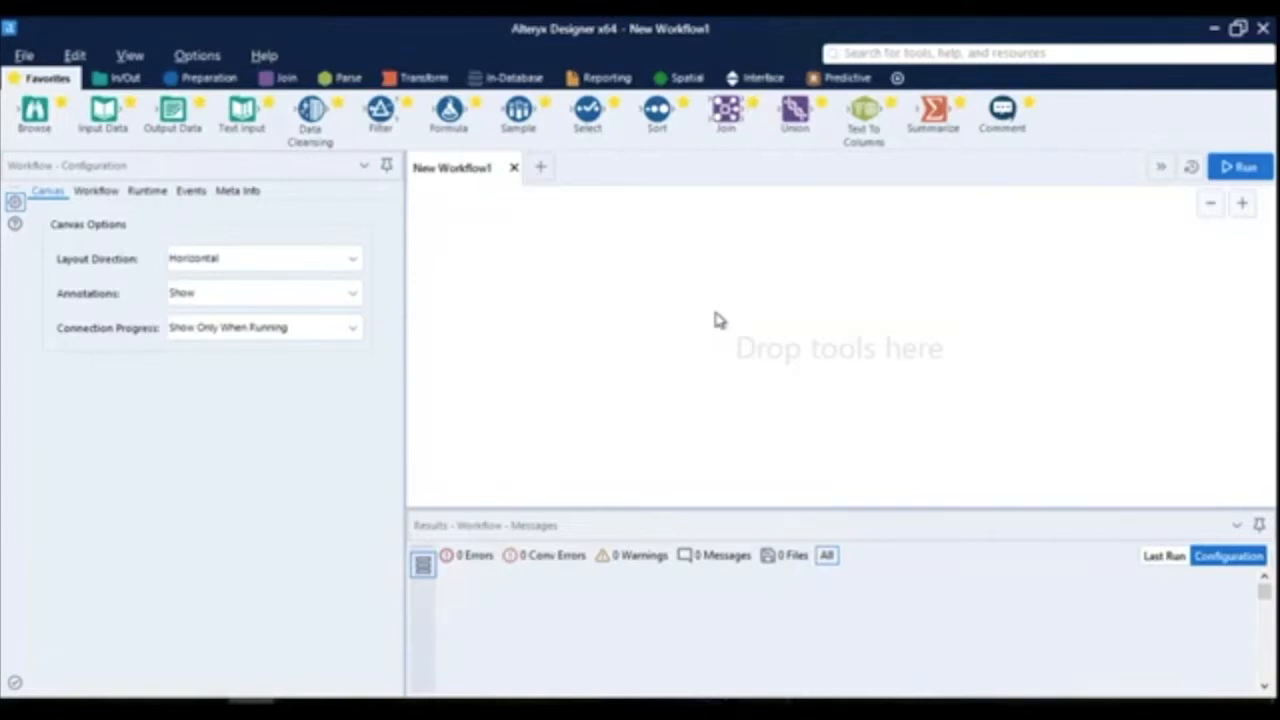
- Place a Deploy tool from the Predictive category on the canvas and open its deploy-engine.yxmc macro for inspection
drag(776, 145, 767, 83)
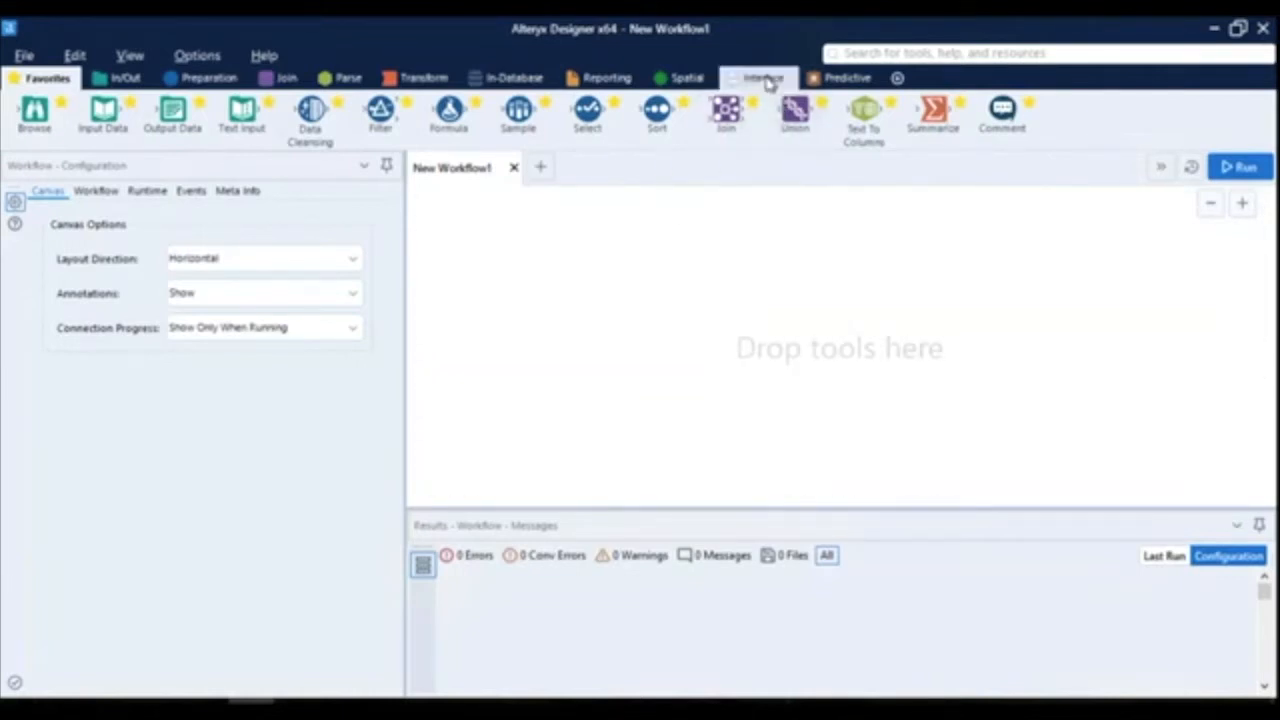
click(767, 80)
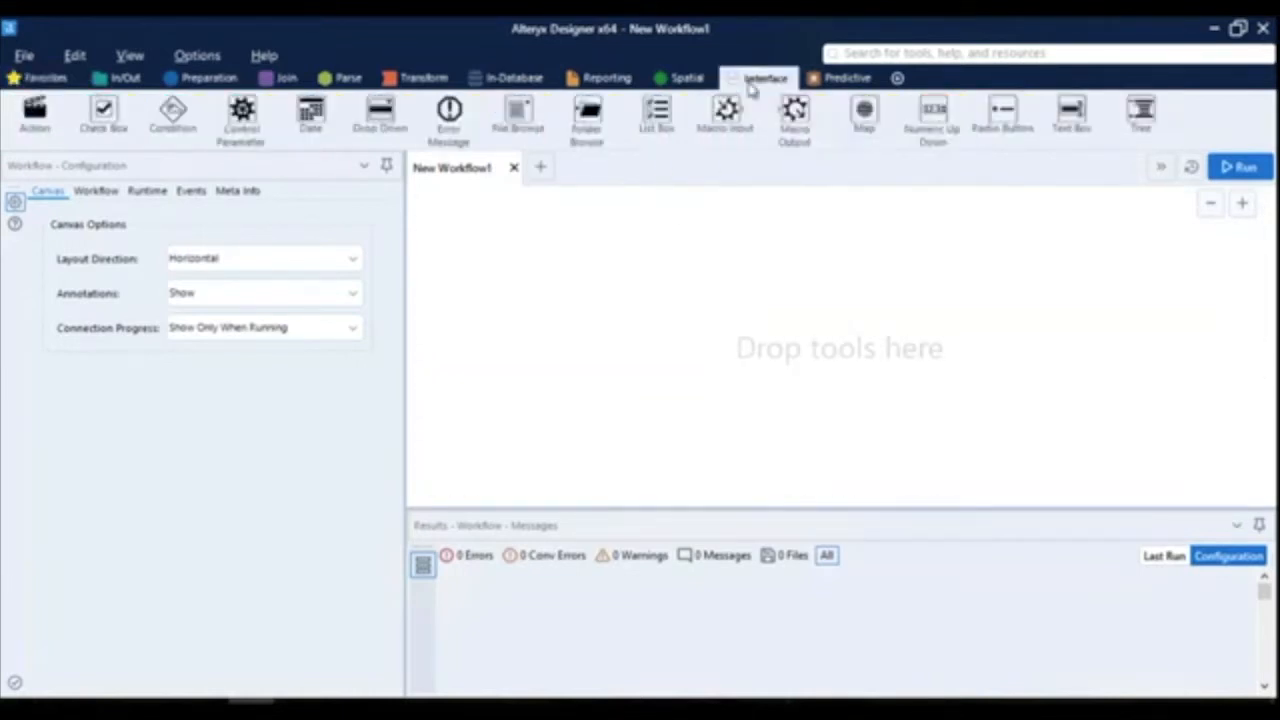
click(843, 80)
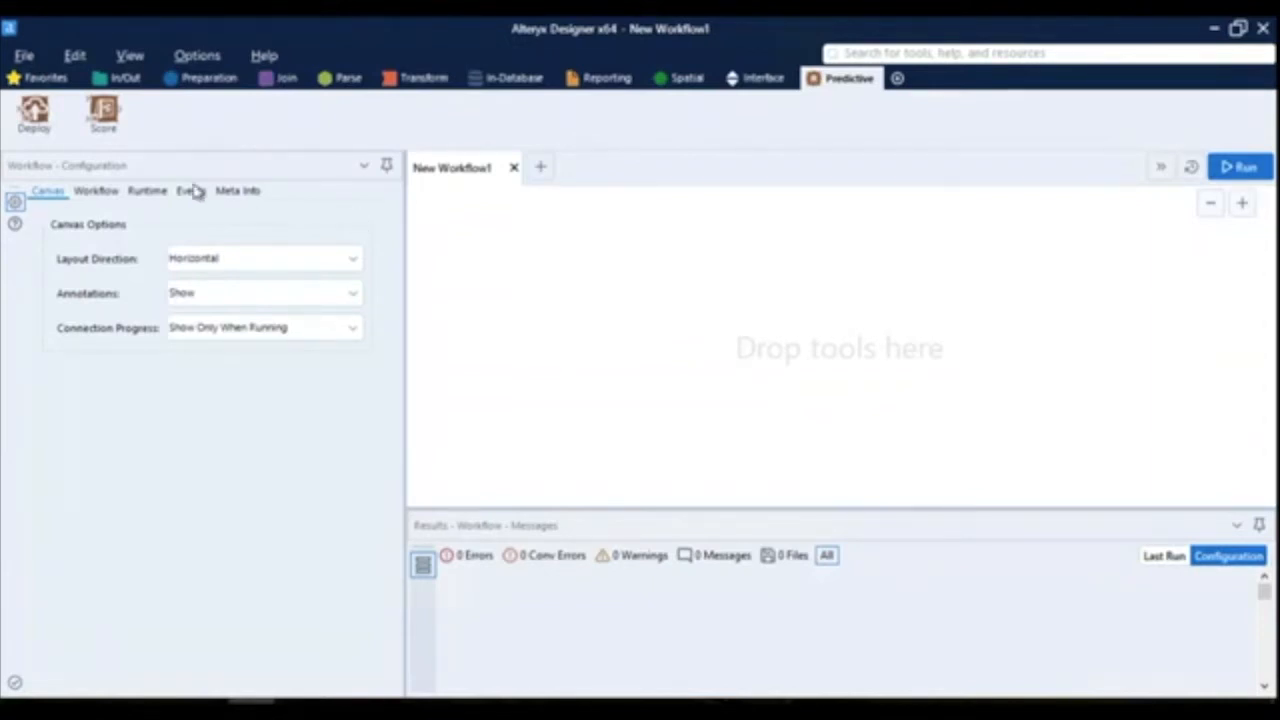
drag(36, 114, 560, 281)
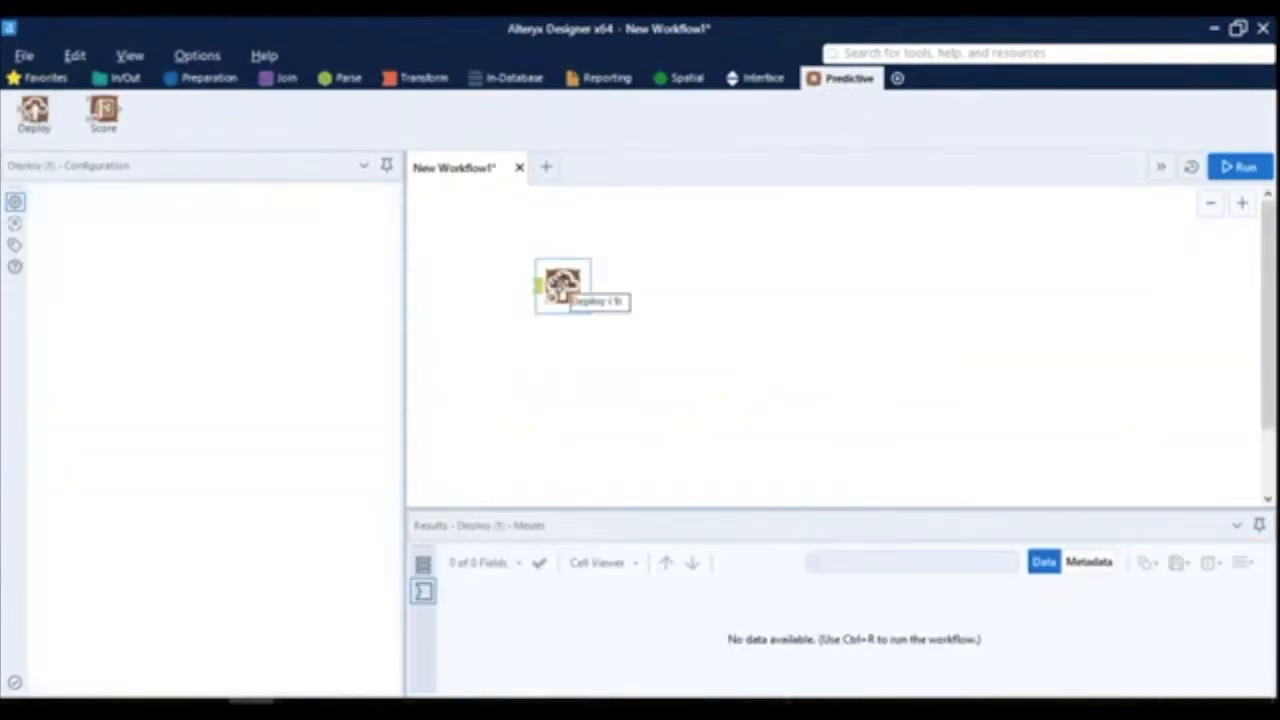
right_click(562, 285)
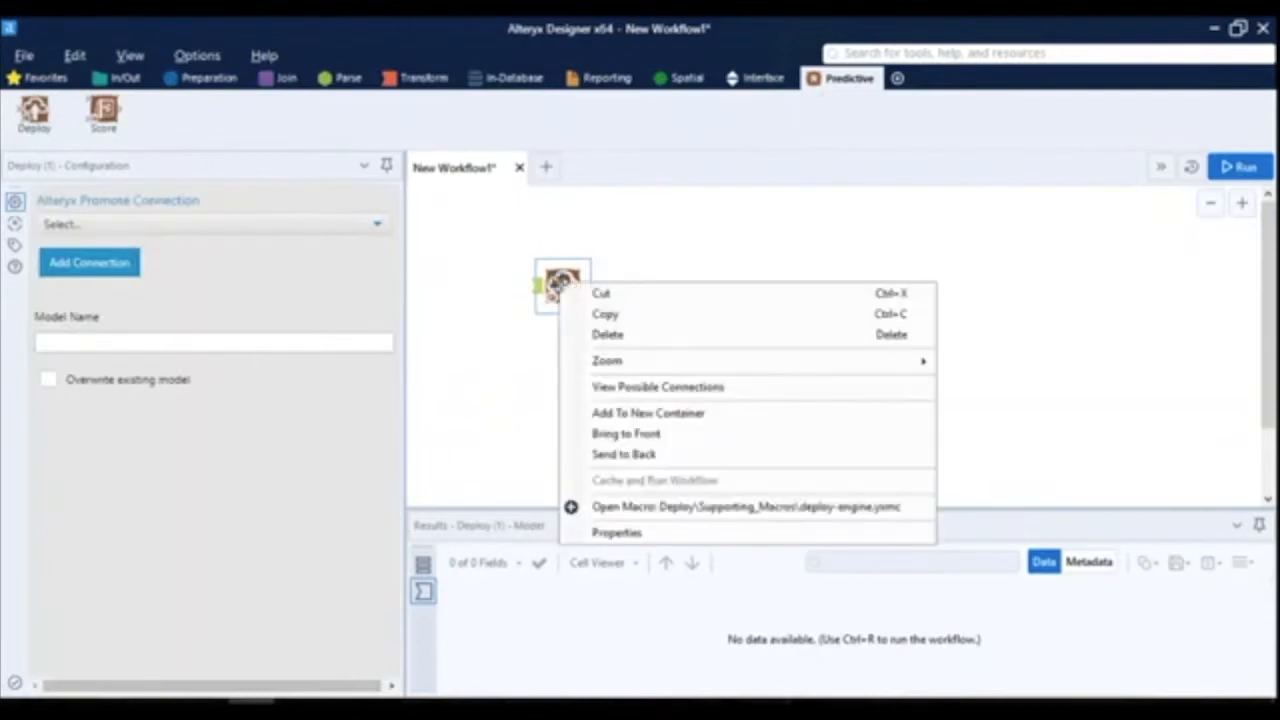
click(677, 508)
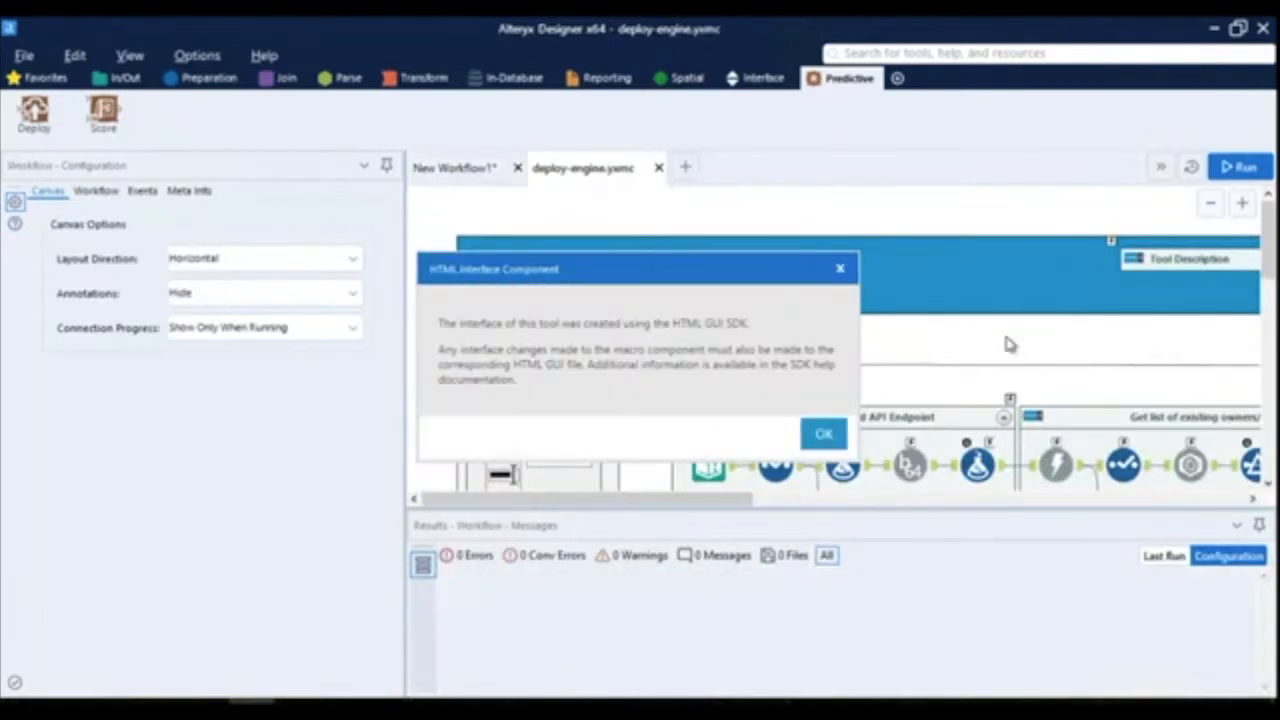
click(823, 433)
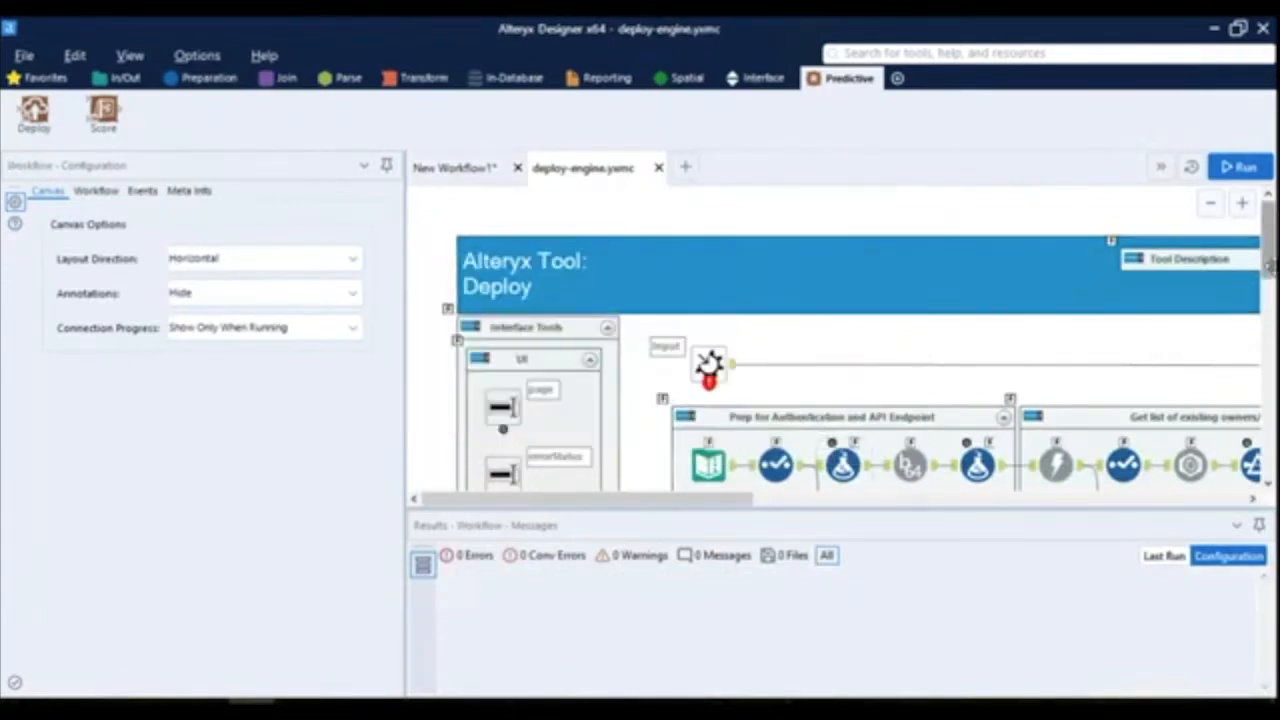
drag(1268, 265, 1270, 236)
drag(735, 503, 757, 517)
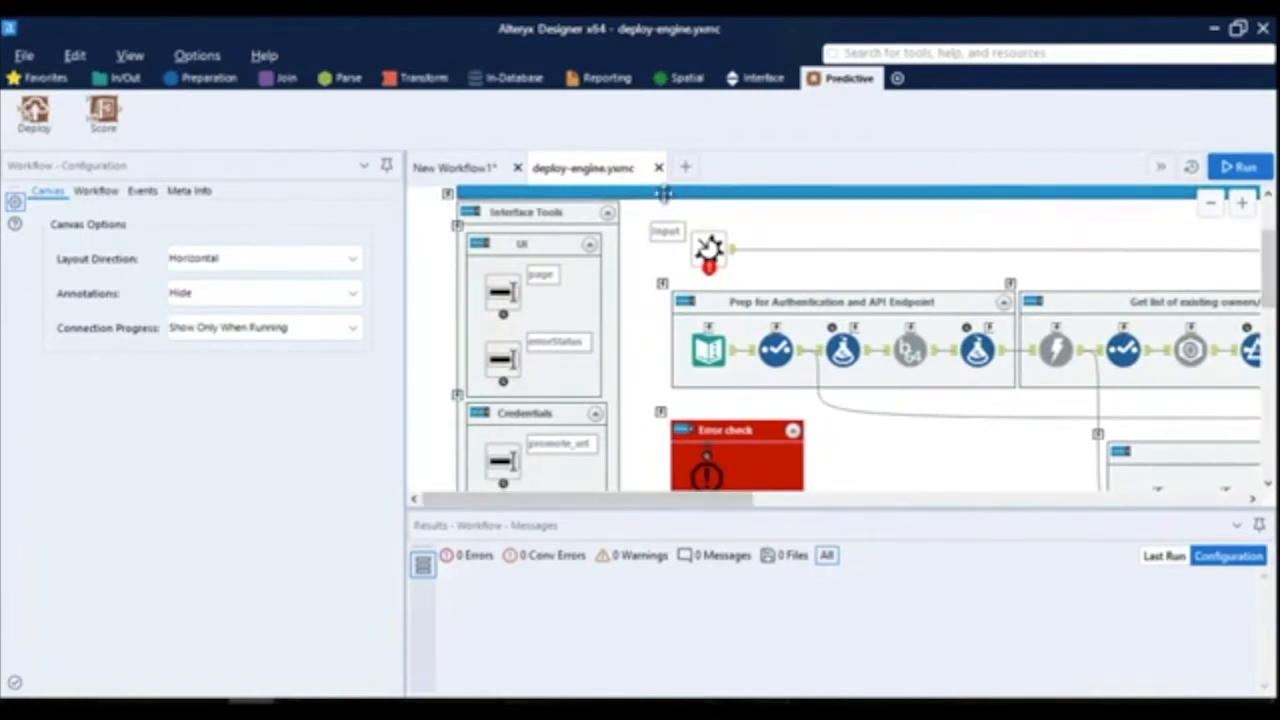
- Close the deploy-engine.yxmc macro and delete the Deploy tool from the canvas
click(658, 168)
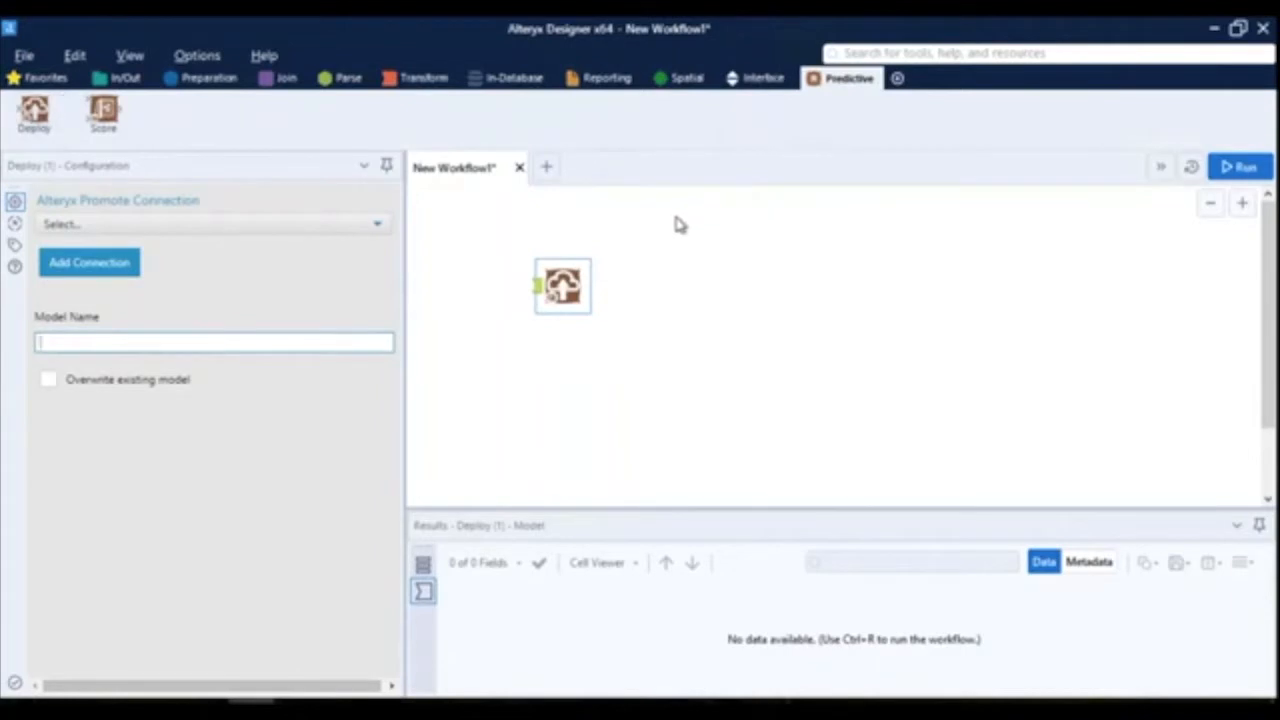
click(566, 288)
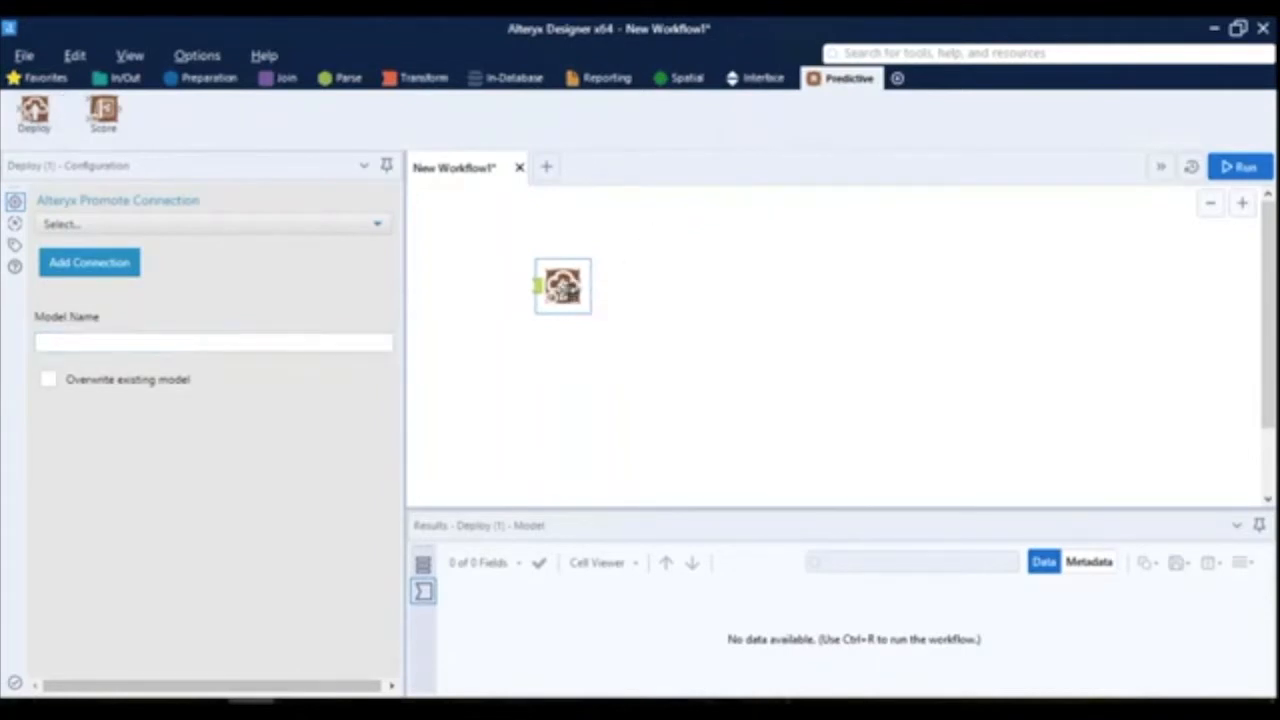
key(Delete)
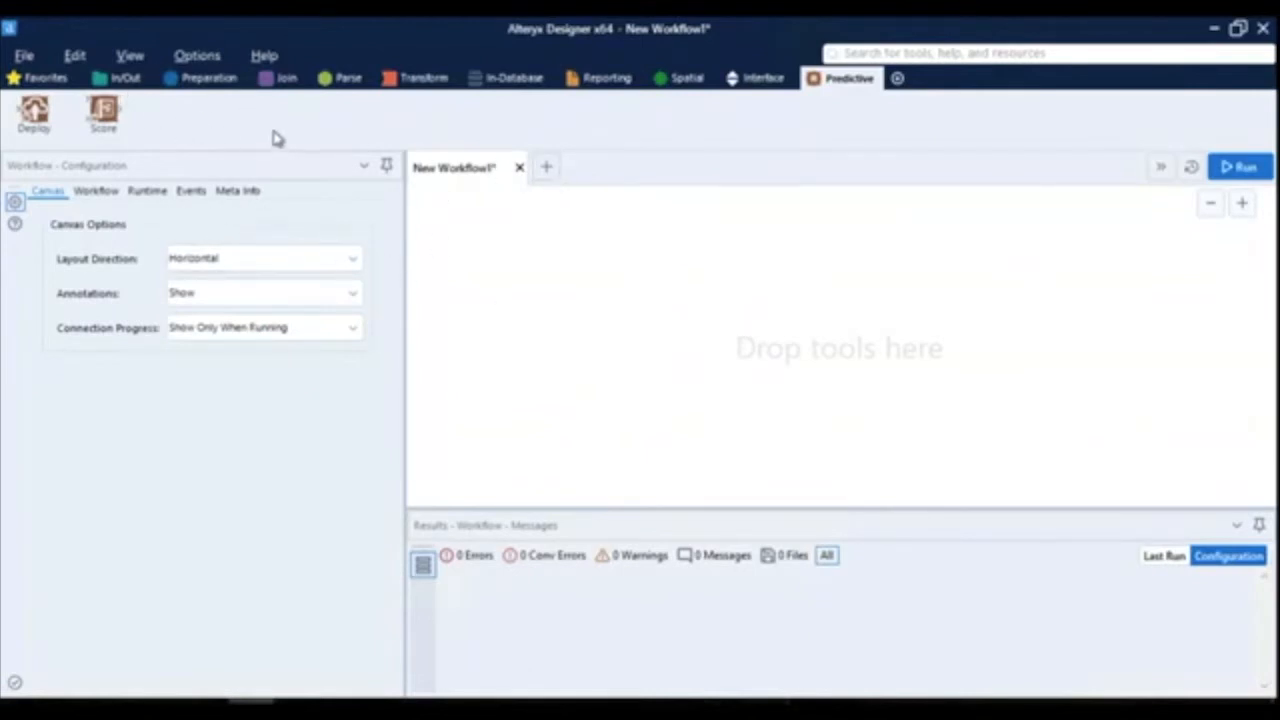
- Check the workflow type settings and place a Macro Input tool on the empty canvas
click(111, 197)
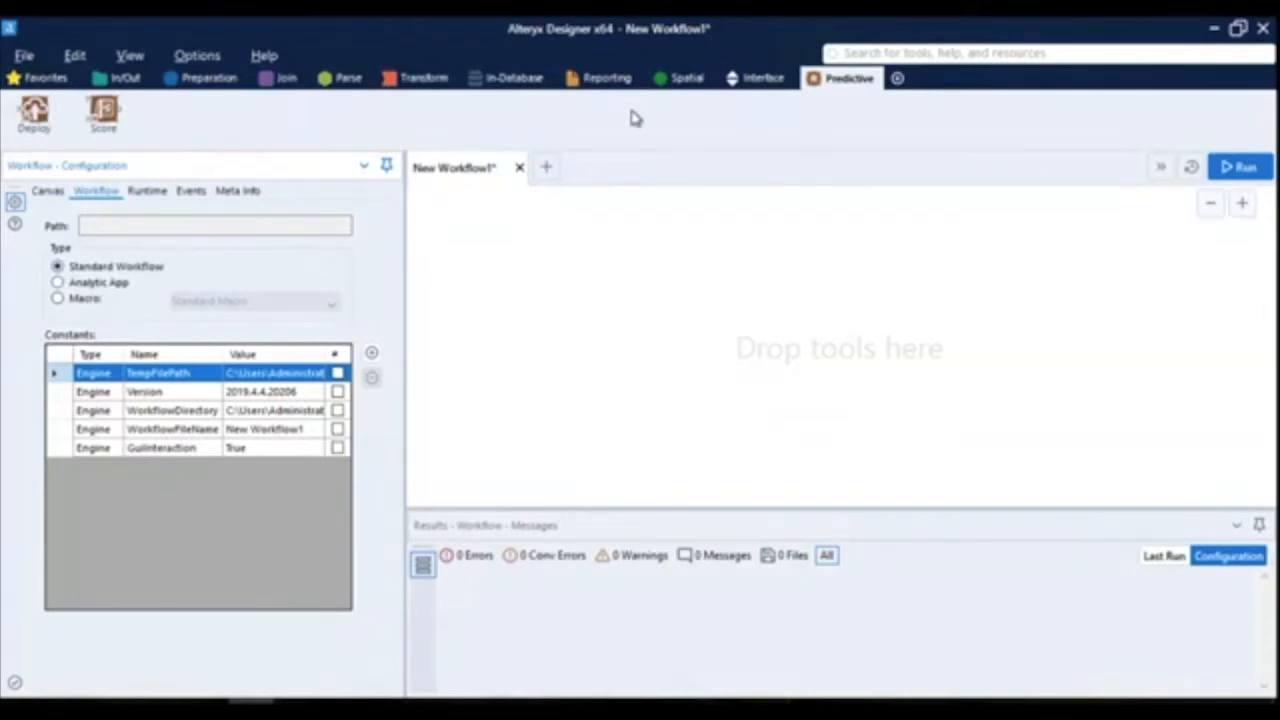
click(765, 77)
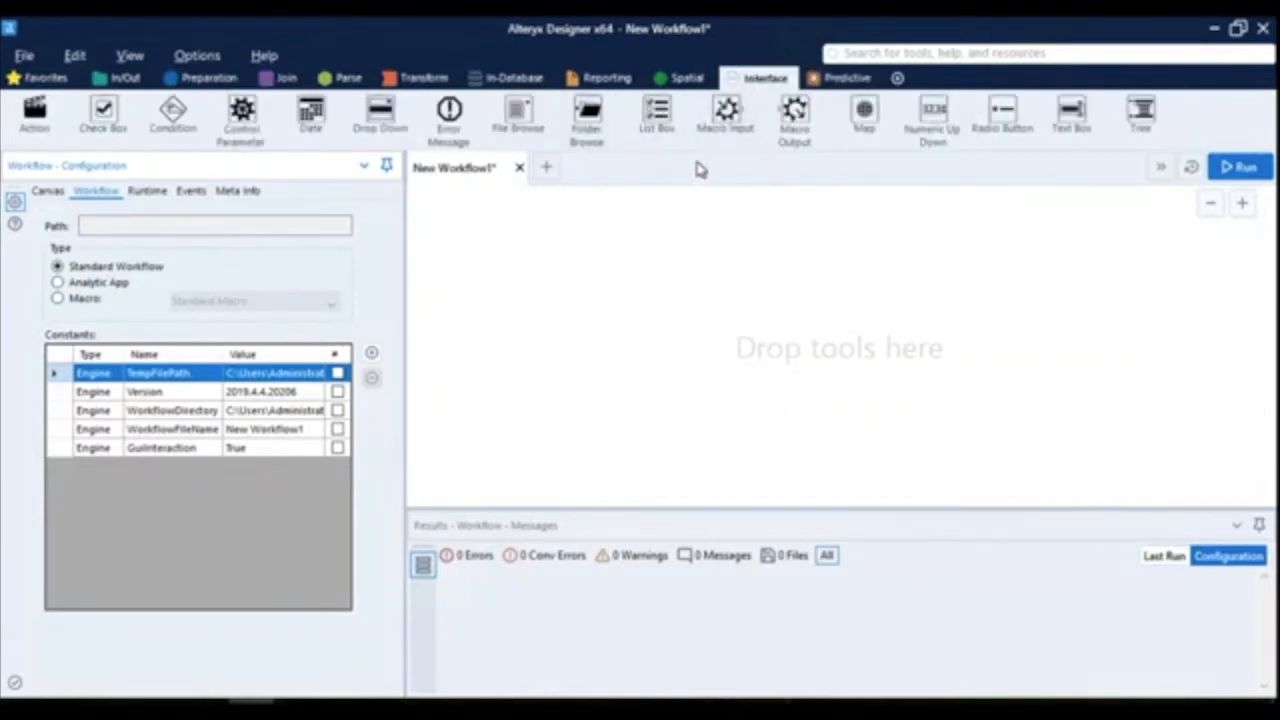
drag(720, 115, 555, 370)
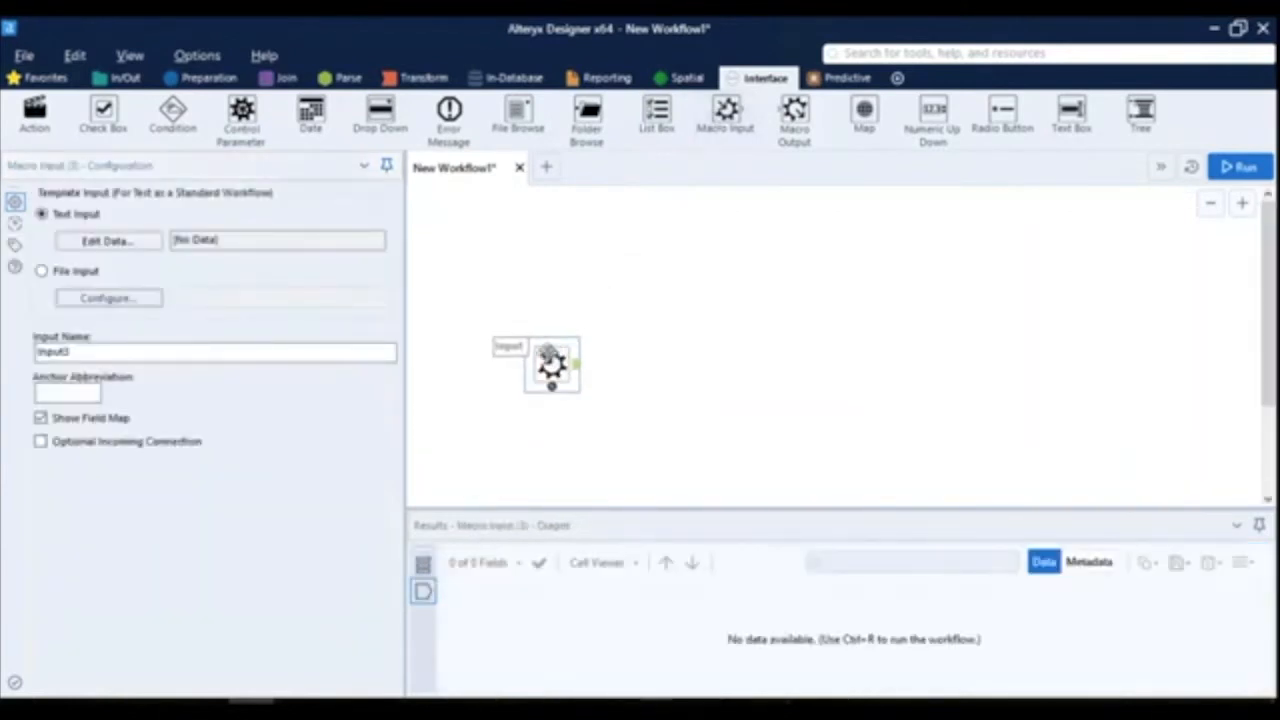
- Examine the workflow's type setting and the macro types it offers
click(124, 80)
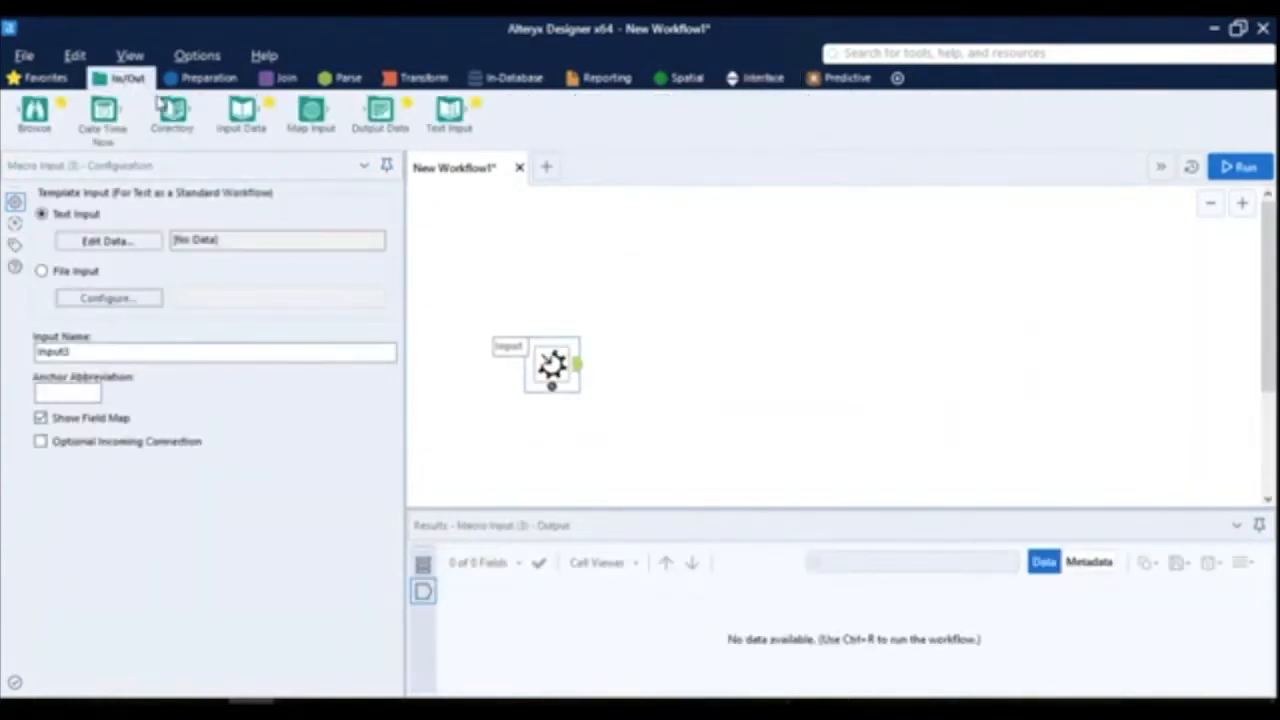
click(762, 80)
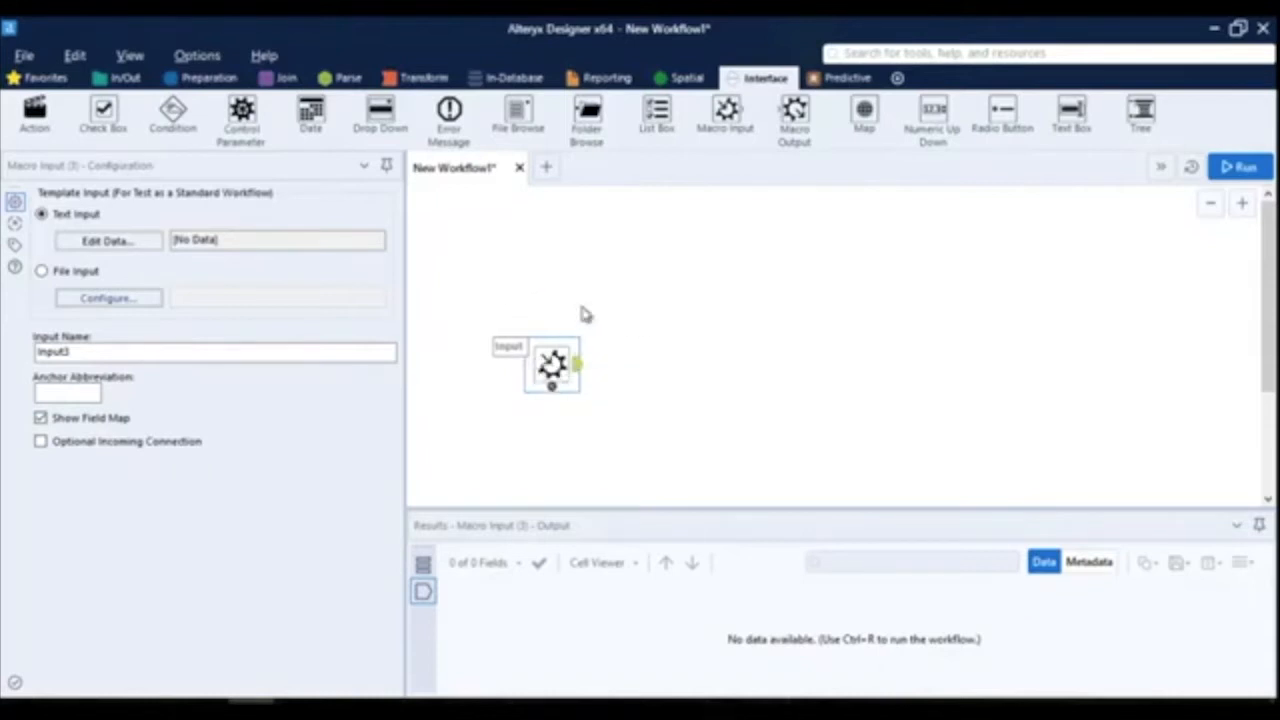
click(740, 297)
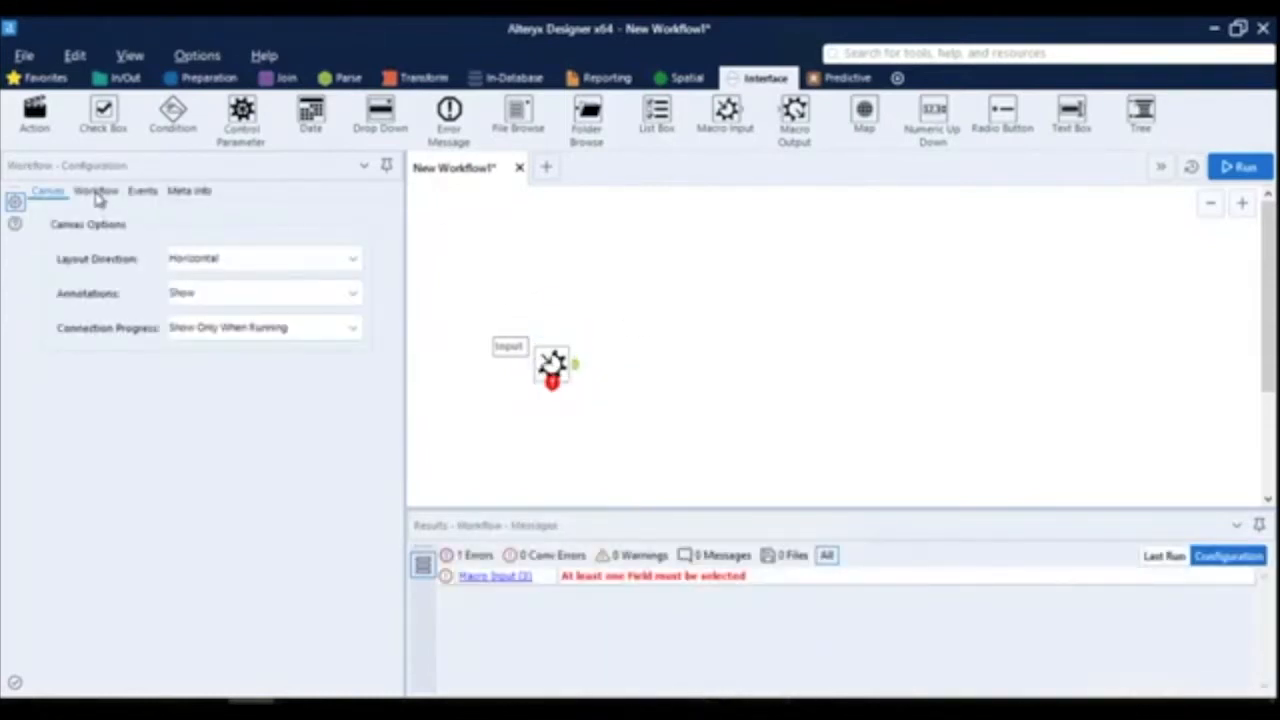
click(97, 194)
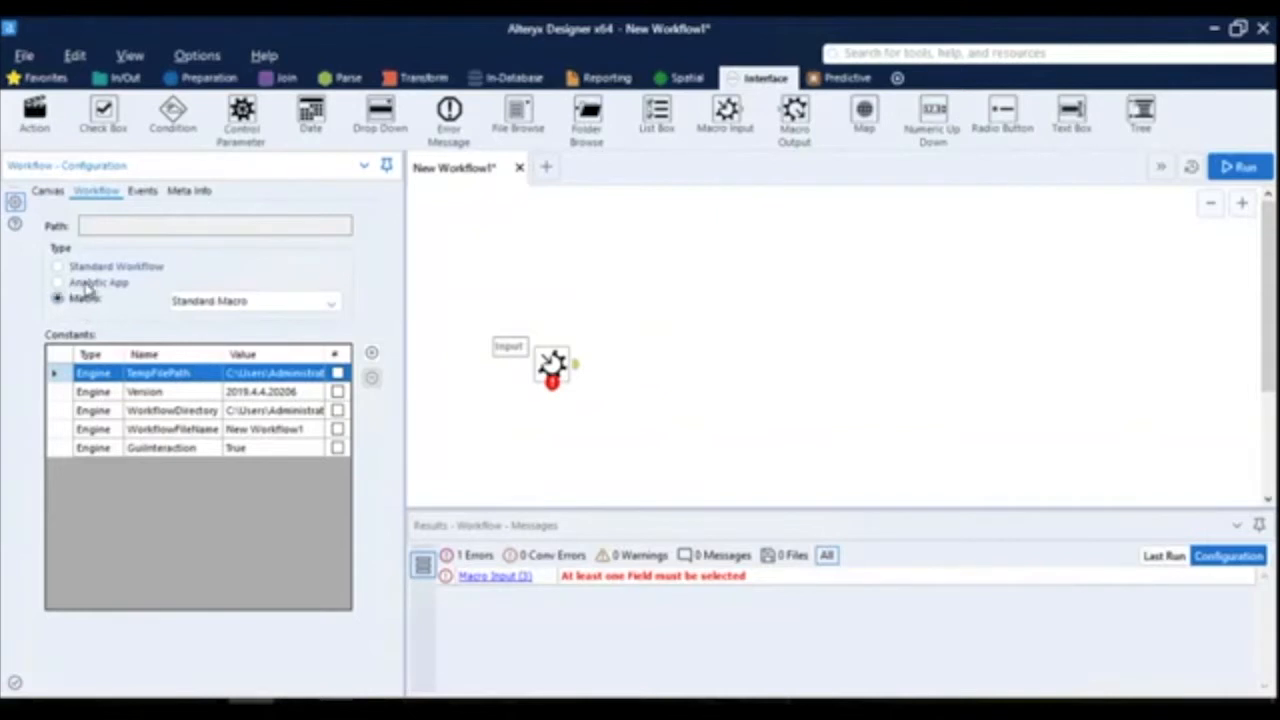
click(230, 308)
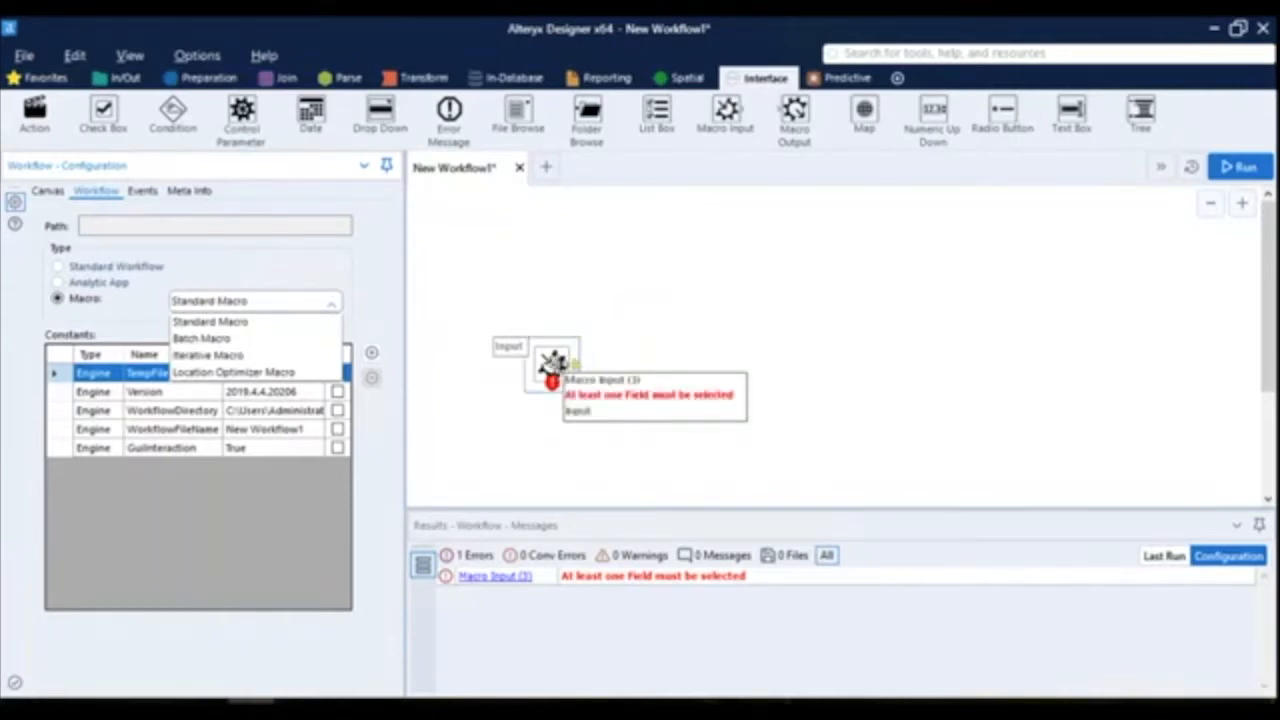
click(603, 340)
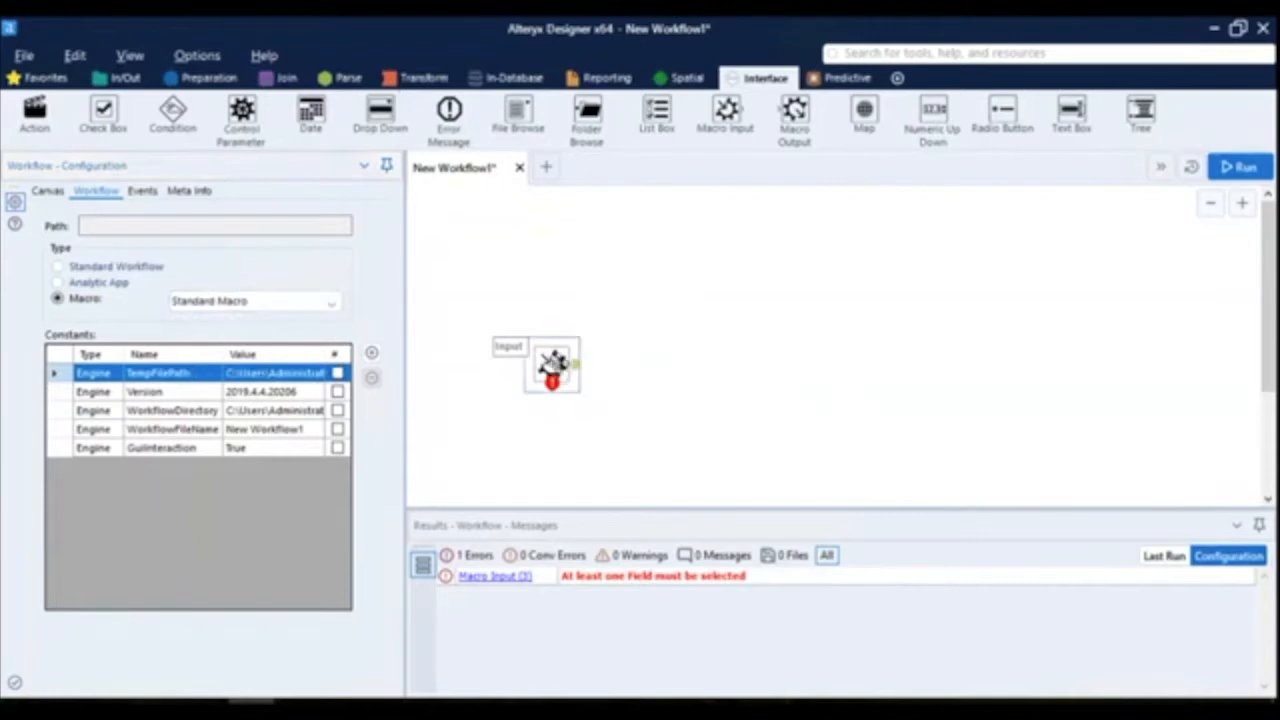
click(548, 362)
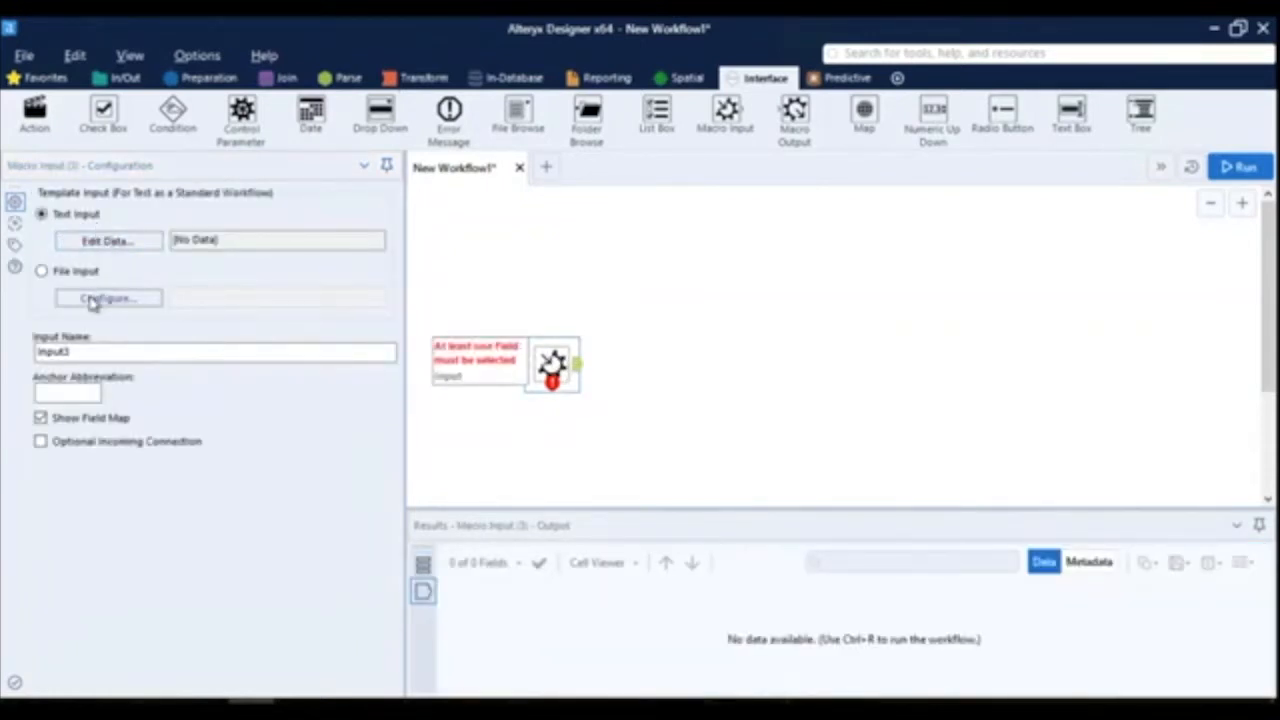
click(66, 275)
click(106, 300)
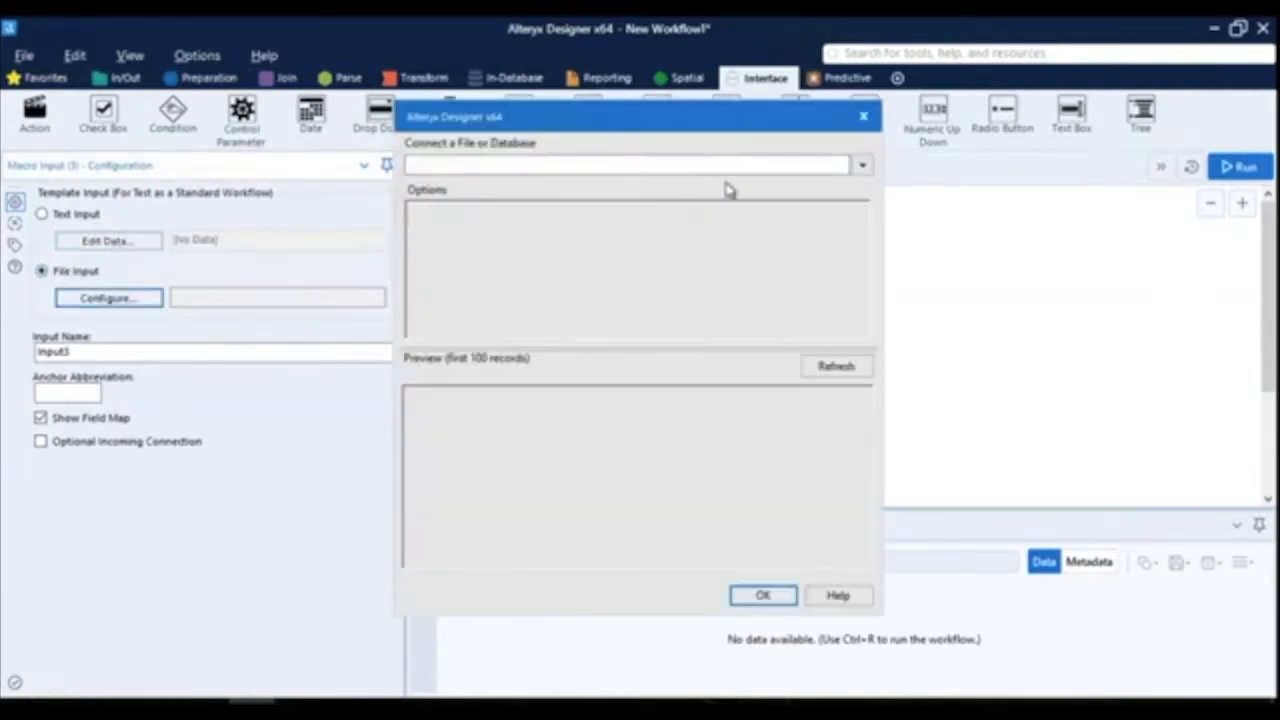
click(862, 166)
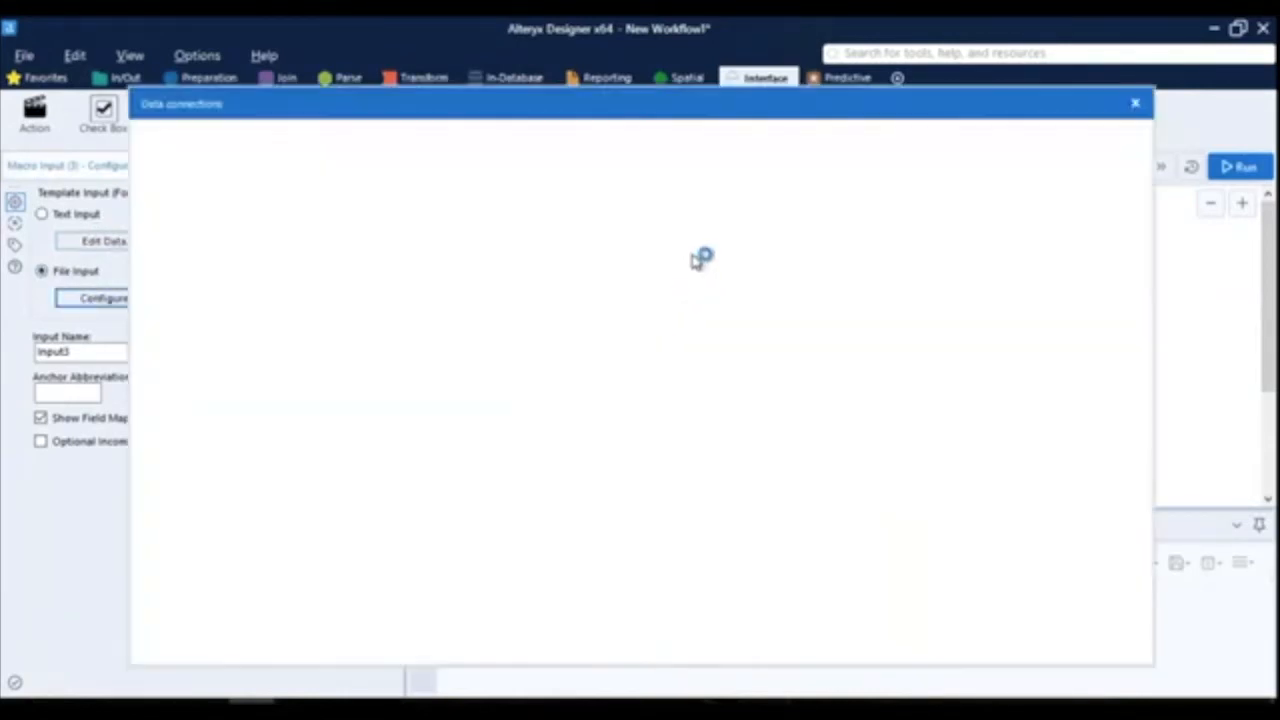
click(1135, 104)
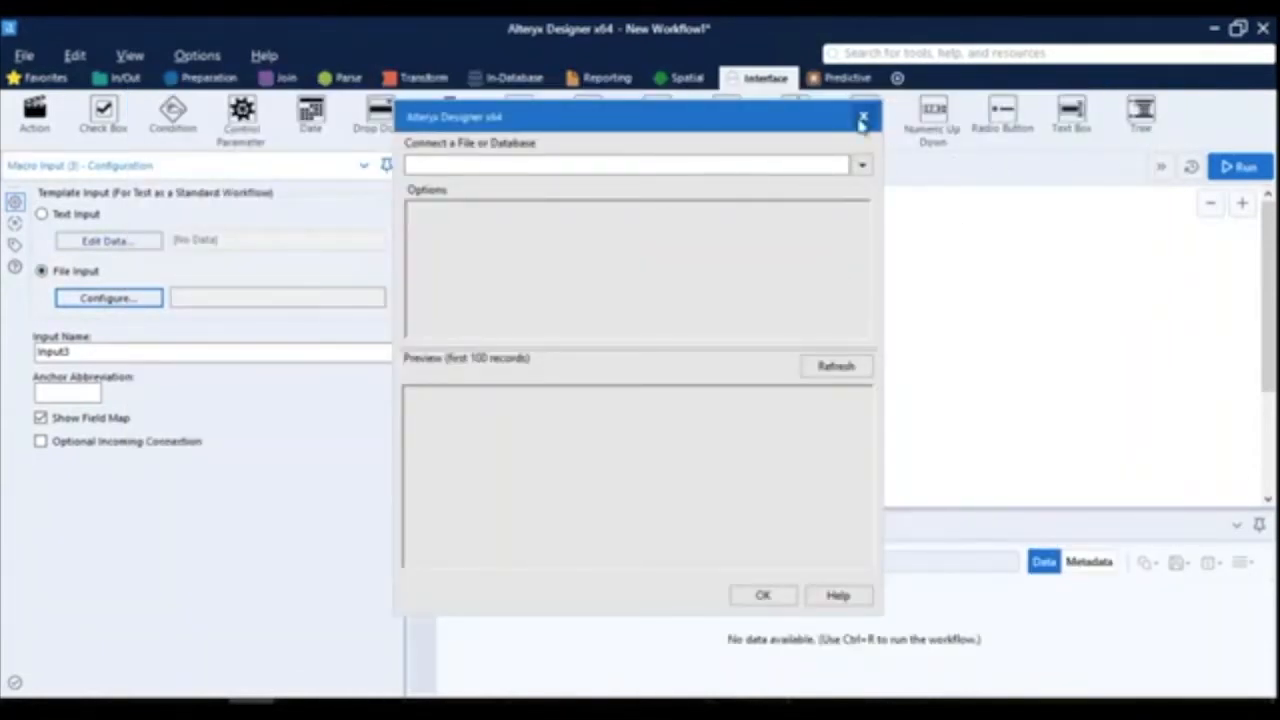
click(862, 118)
- Set the Macro Input's template input to text input and name the first data column Number
click(66, 214)
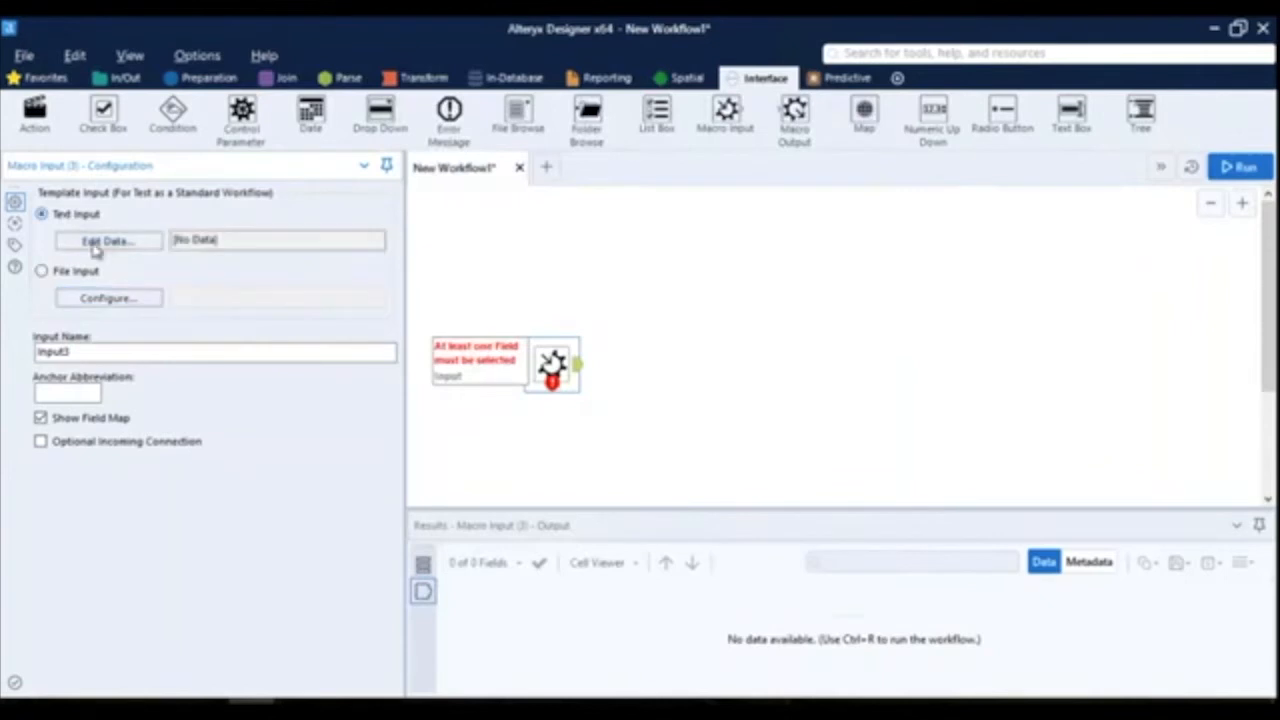
click(94, 247)
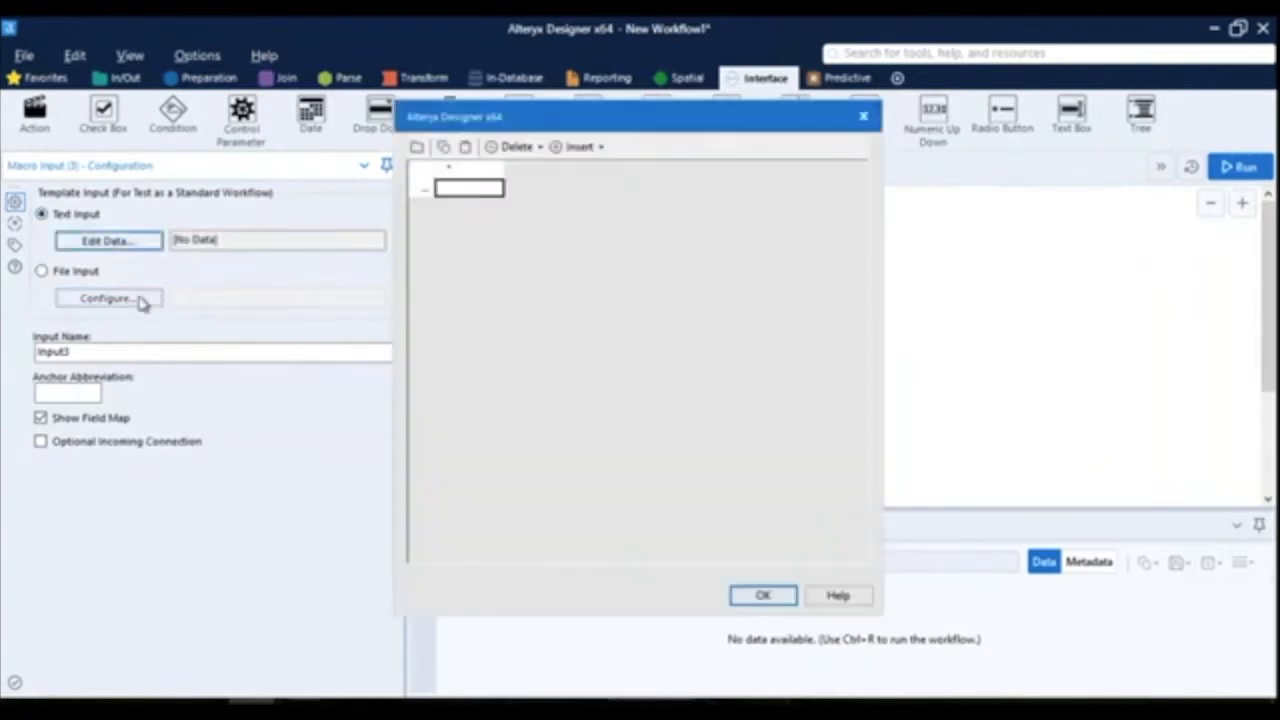
click(470, 172)
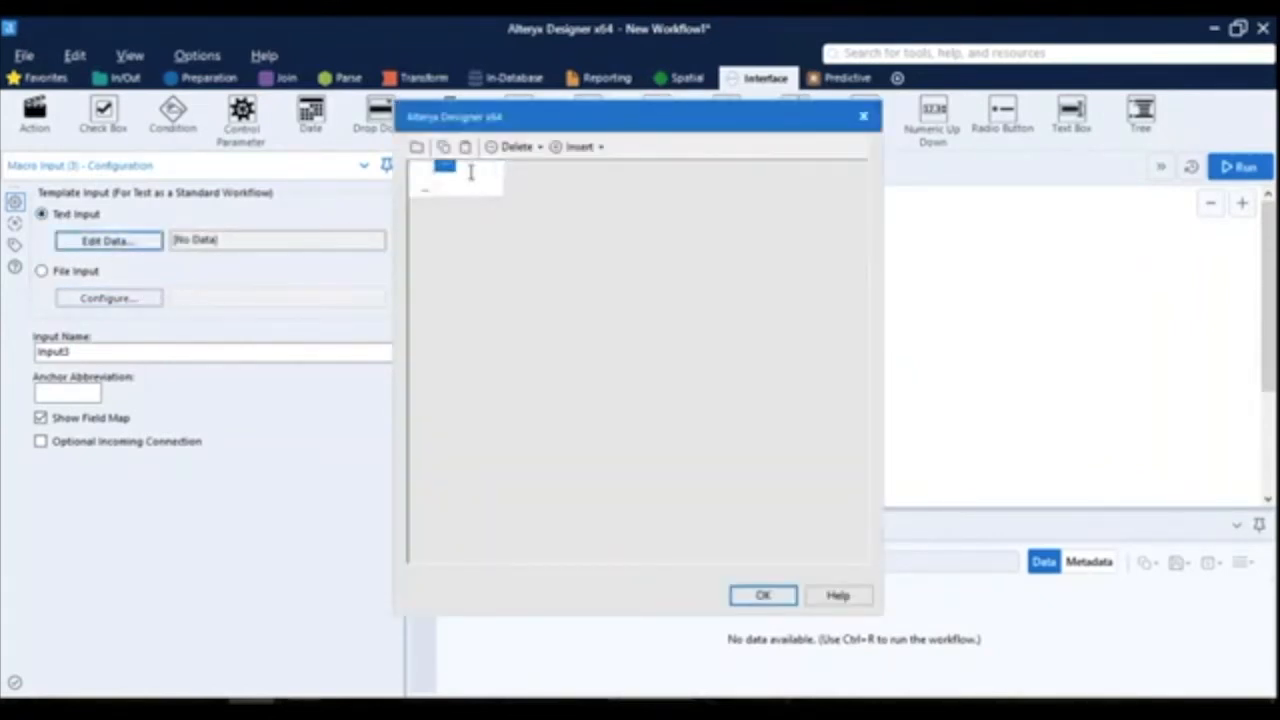
text(Number)
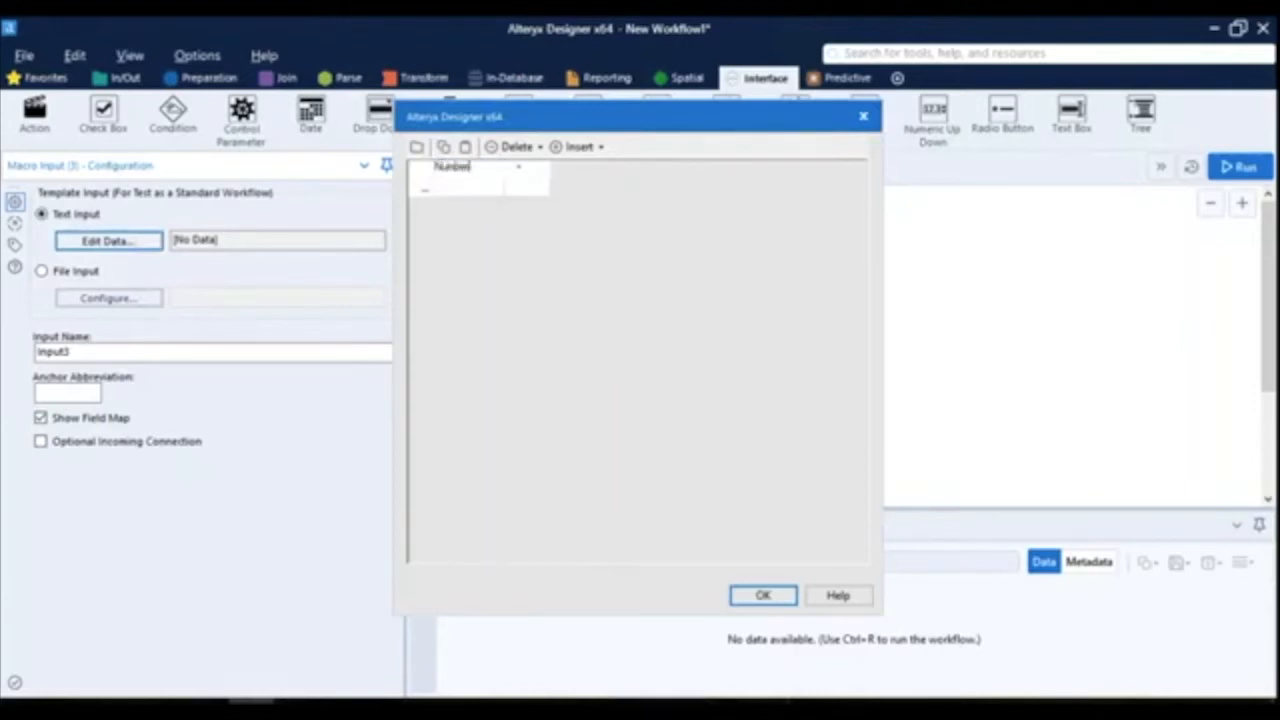
- Fill the Number column with the values 5, 10, 15, 20, 25 and 30, and accept the data
click(468, 194)
text(9)
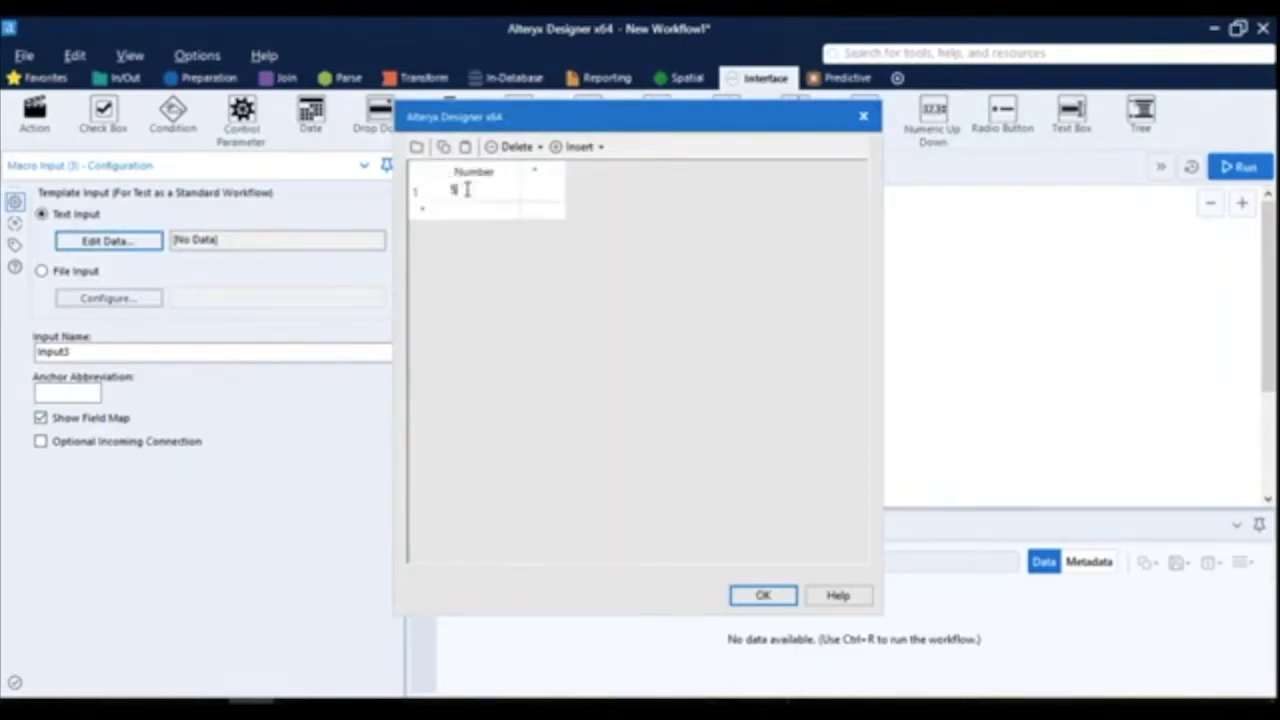
key(Return)
text(10)
key(Return)
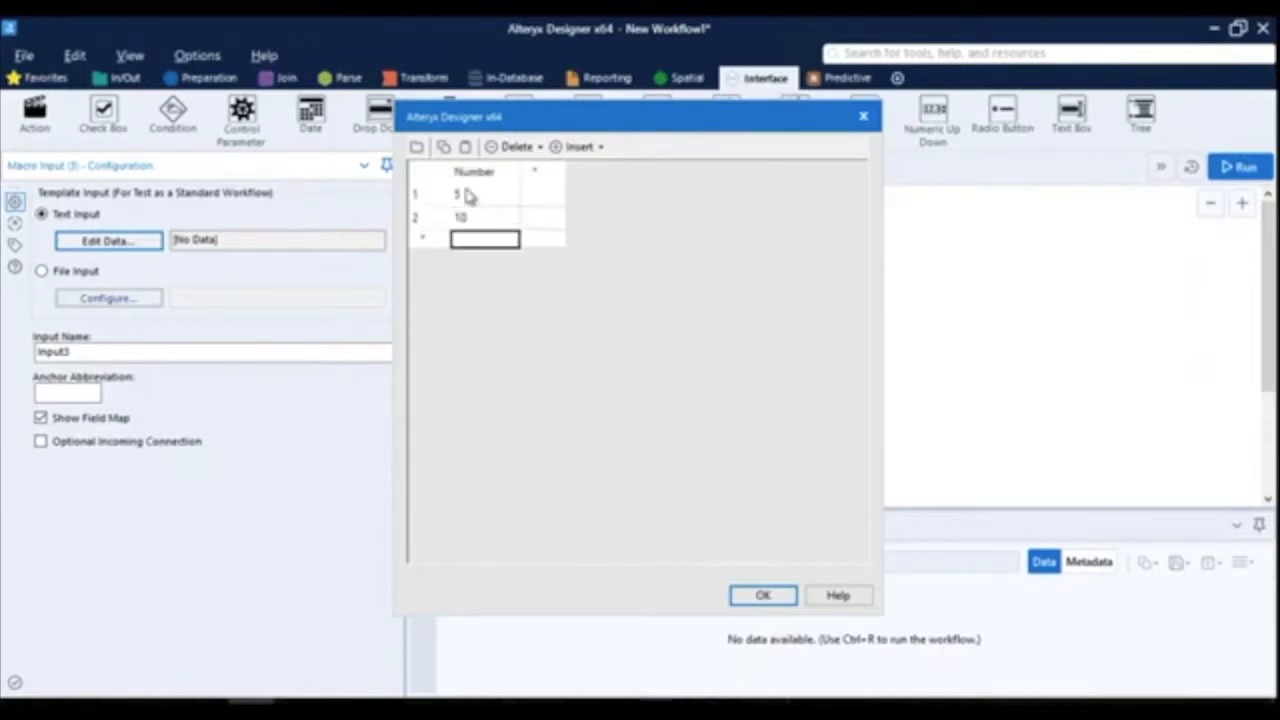
text(55)
key(Return)
text(20)
key(Return)
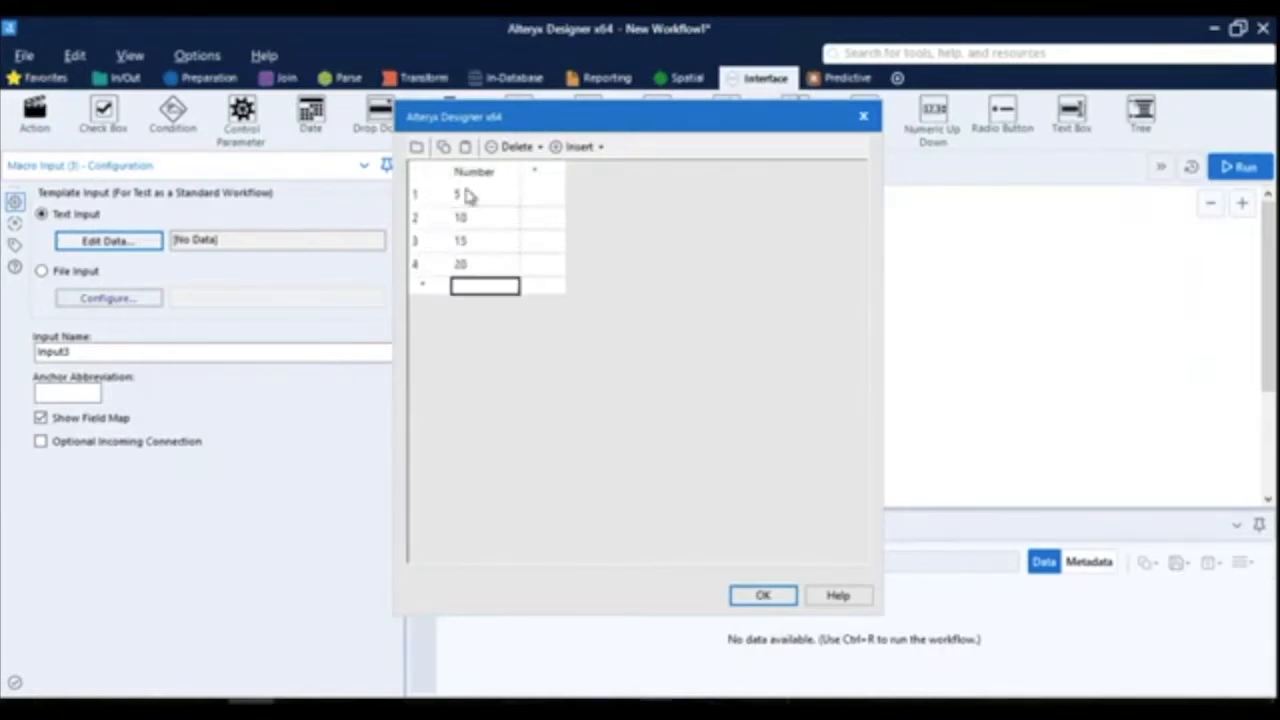
text(25)
key(Return)
text(30)
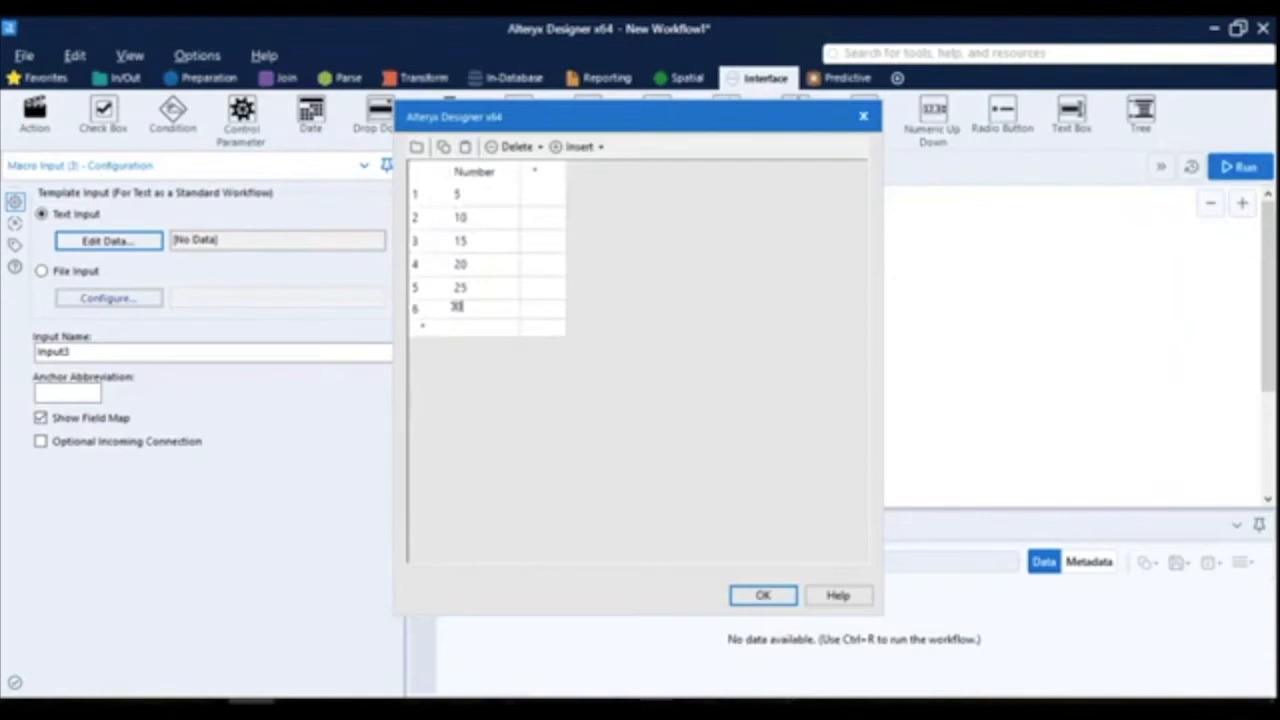
click(529, 386)
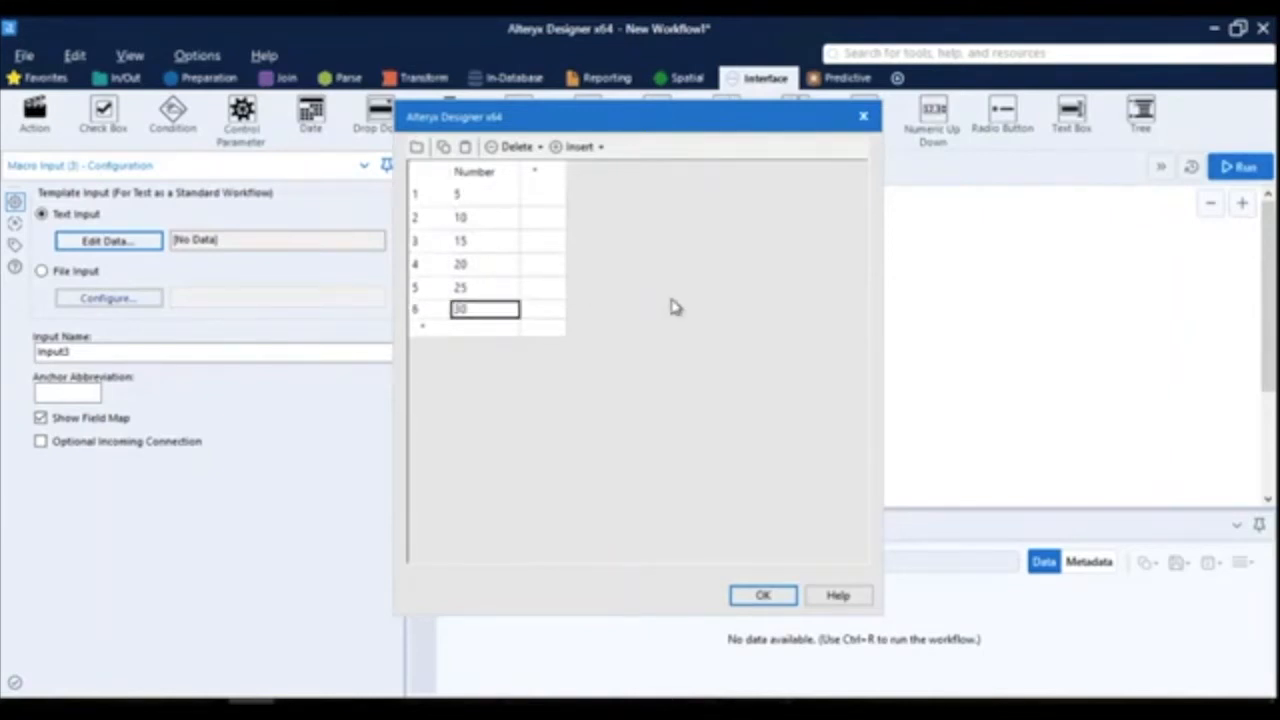
click(763, 596)
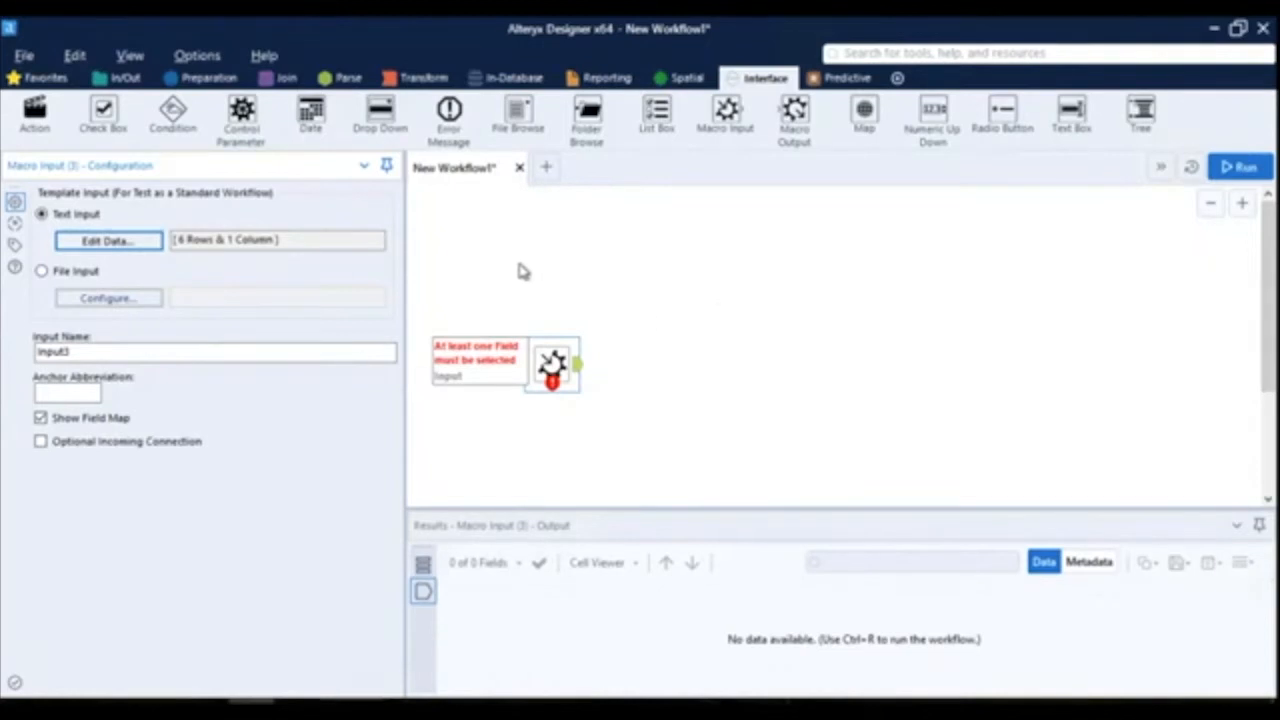
click(126, 80)
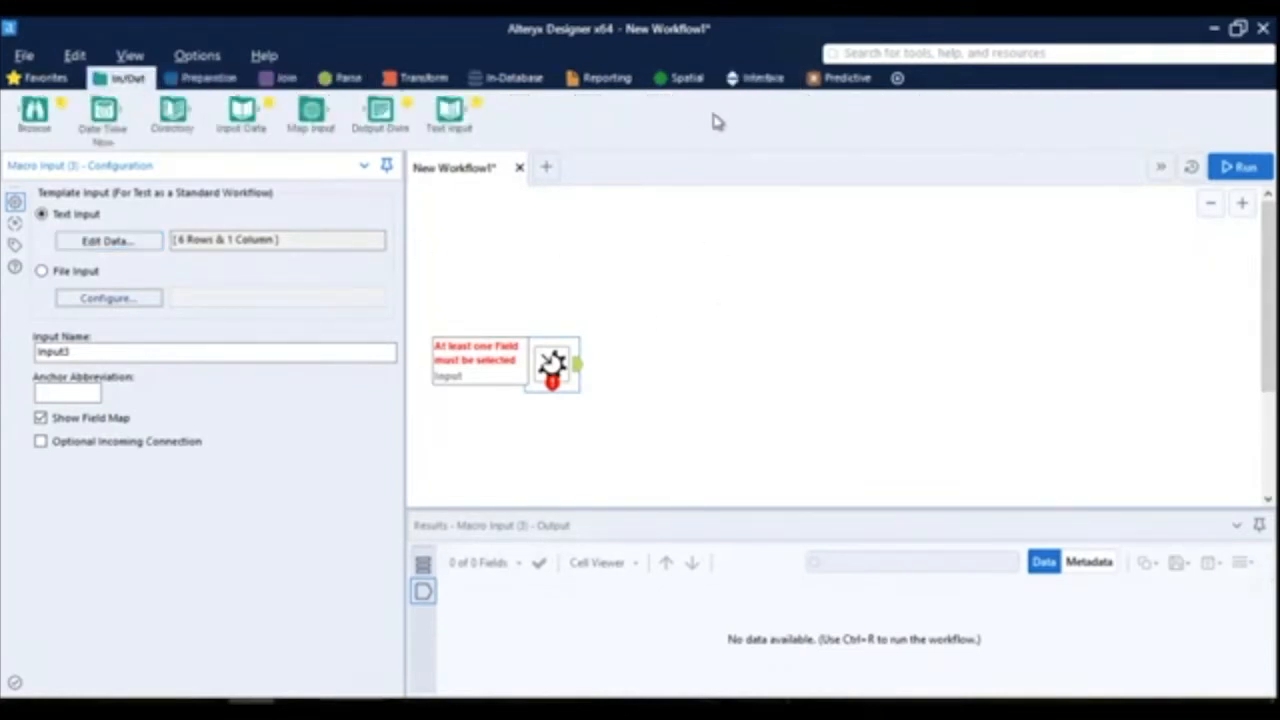
- Add a Select tool after the Macro Input and set the Number field's type to Double
click(222, 80)
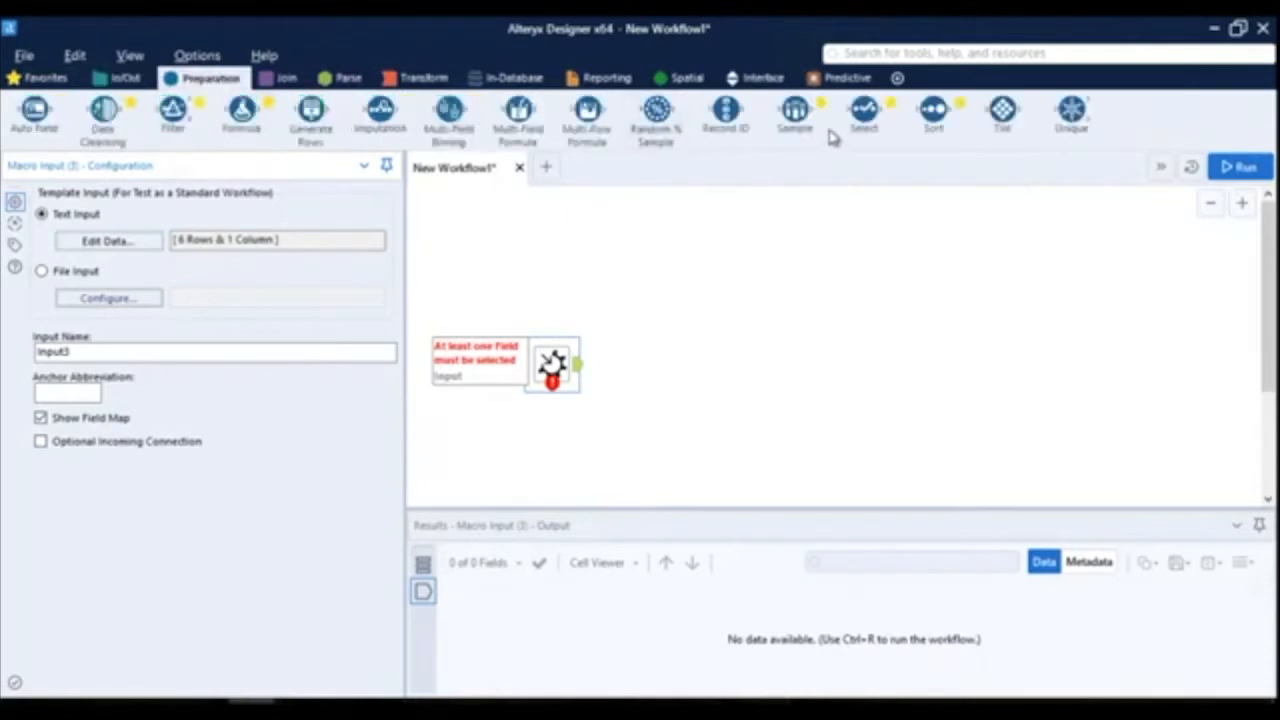
drag(872, 118, 659, 385)
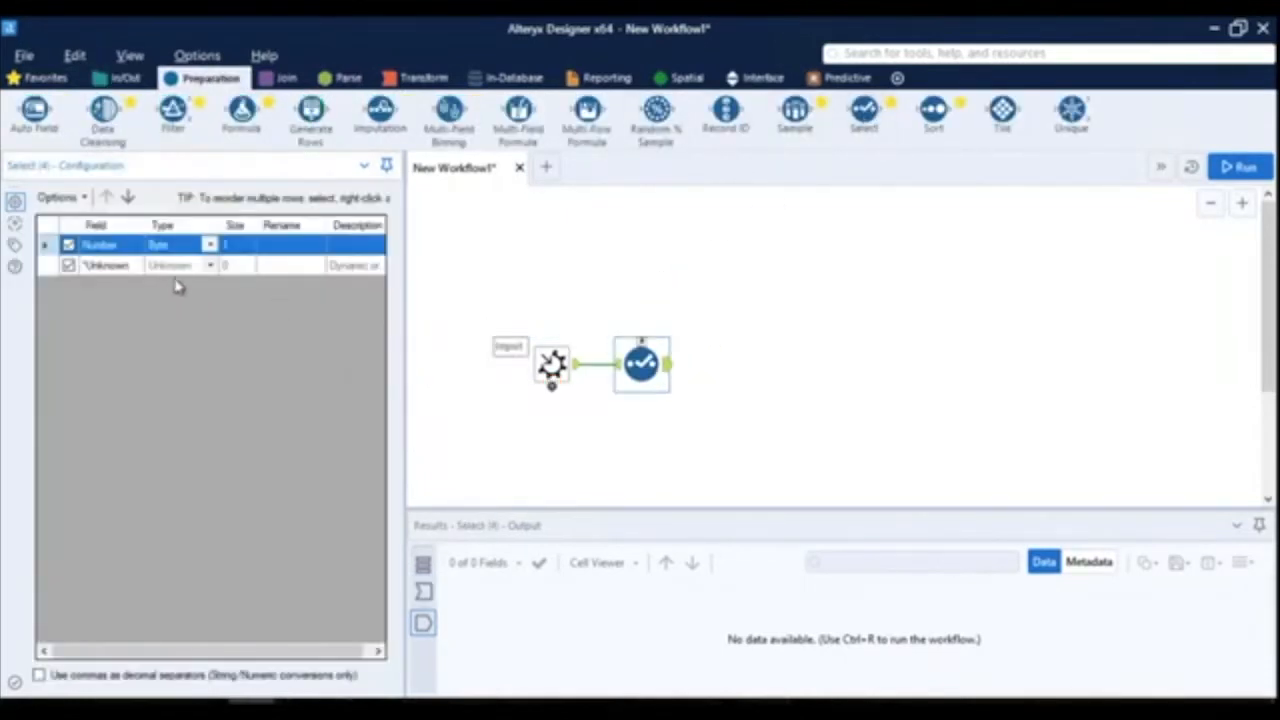
click(212, 246)
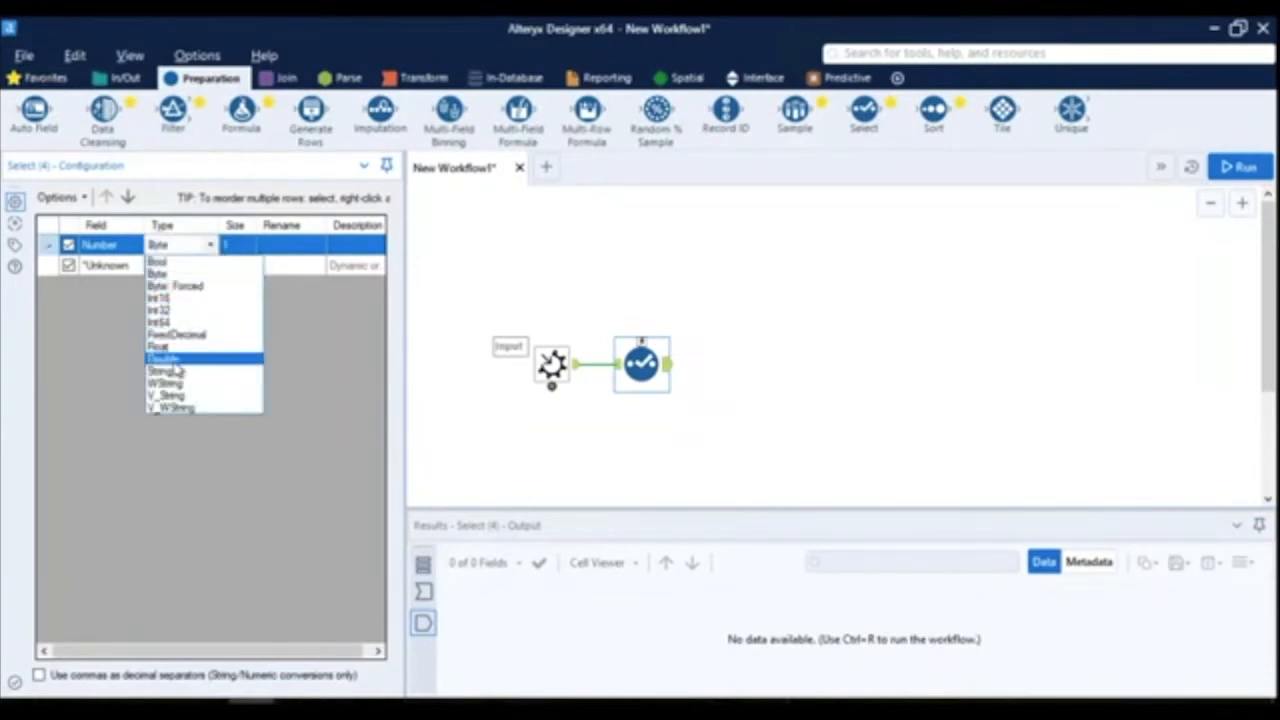
click(175, 350)
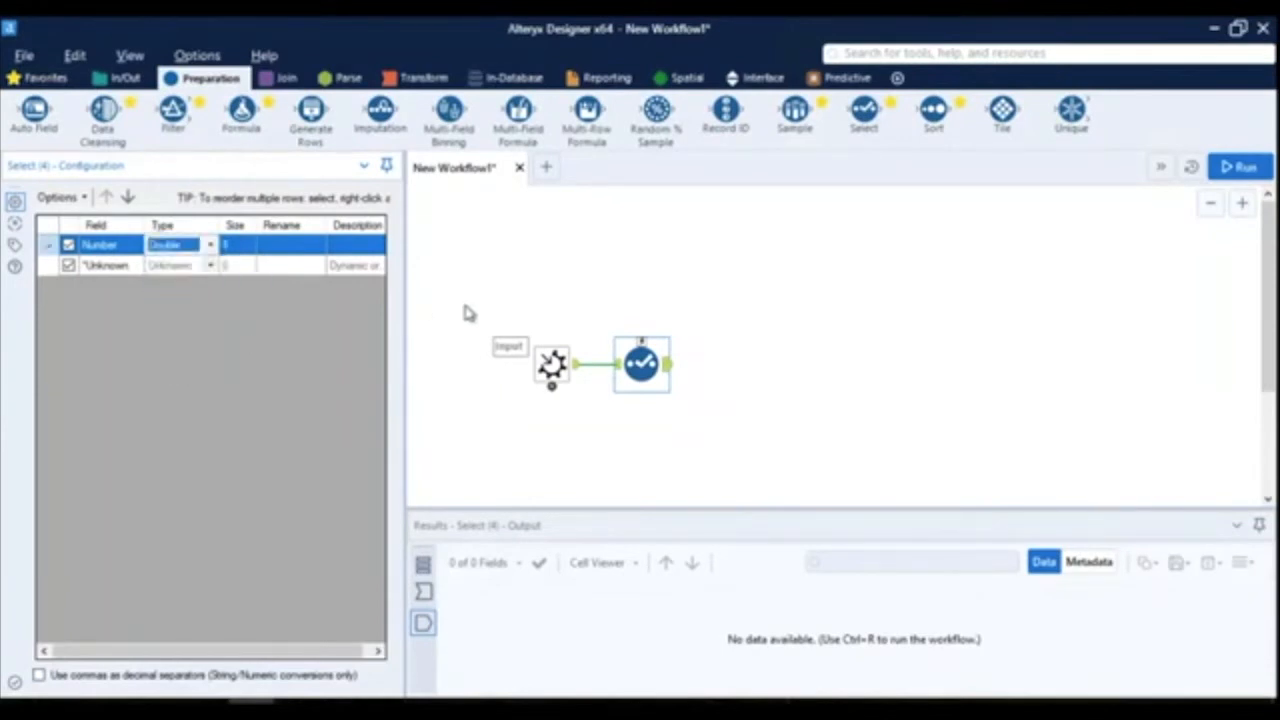
click(731, 371)
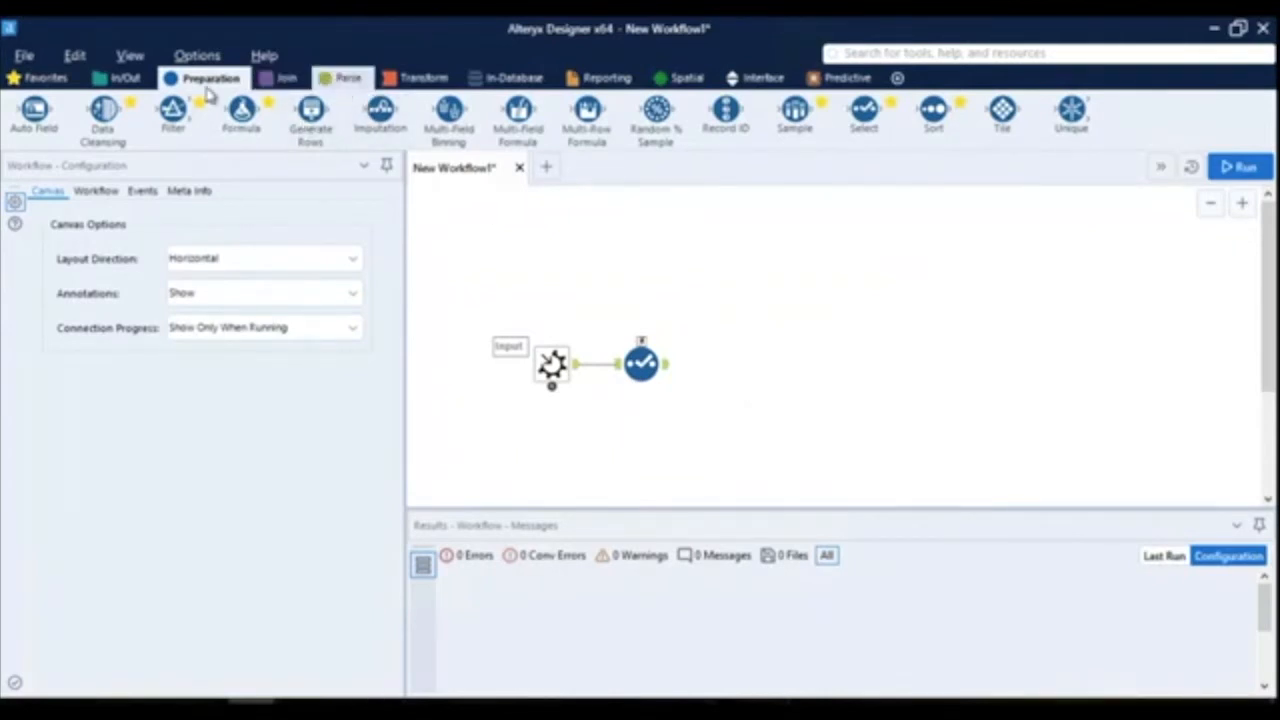
- Add a Formula tool after the Select tool and create a new output column named Result
drag(245, 112, 738, 366)
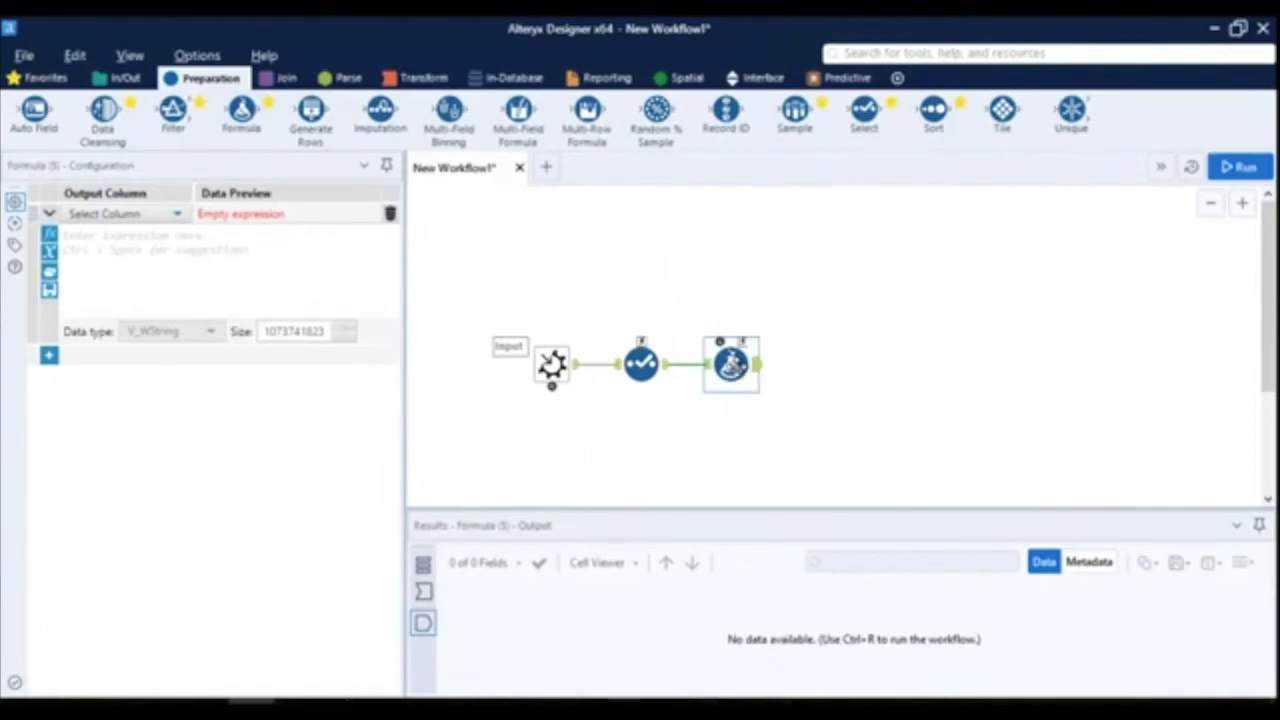
click(163, 216)
click(136, 240)
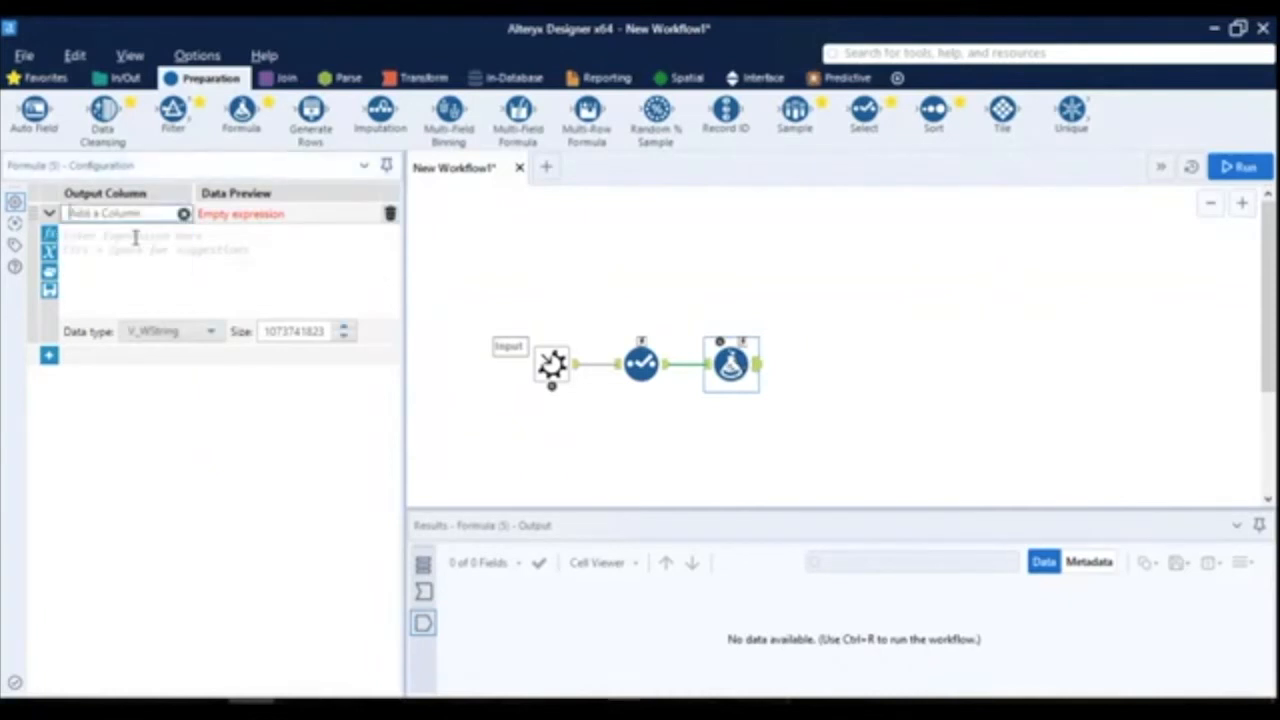
text(Result)
- Set the Result column's expression to [Number] * 5 and its data type to Double
click(130, 237)
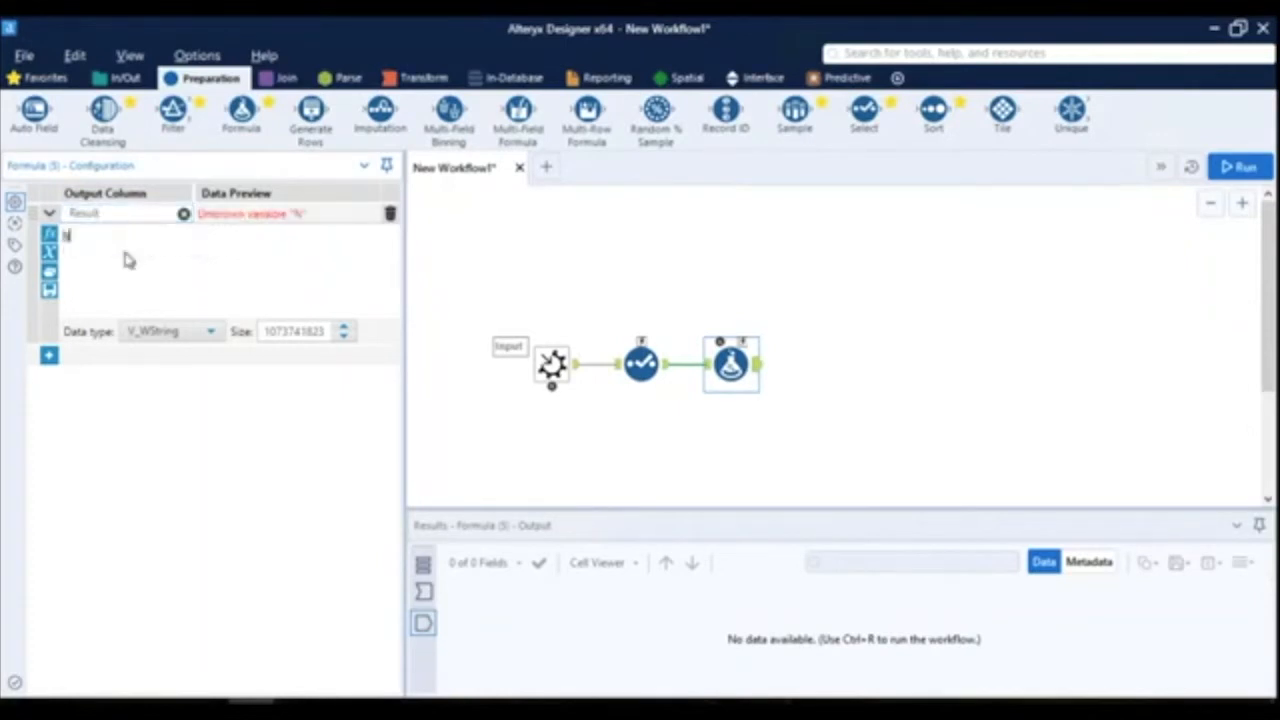
text(Nu)
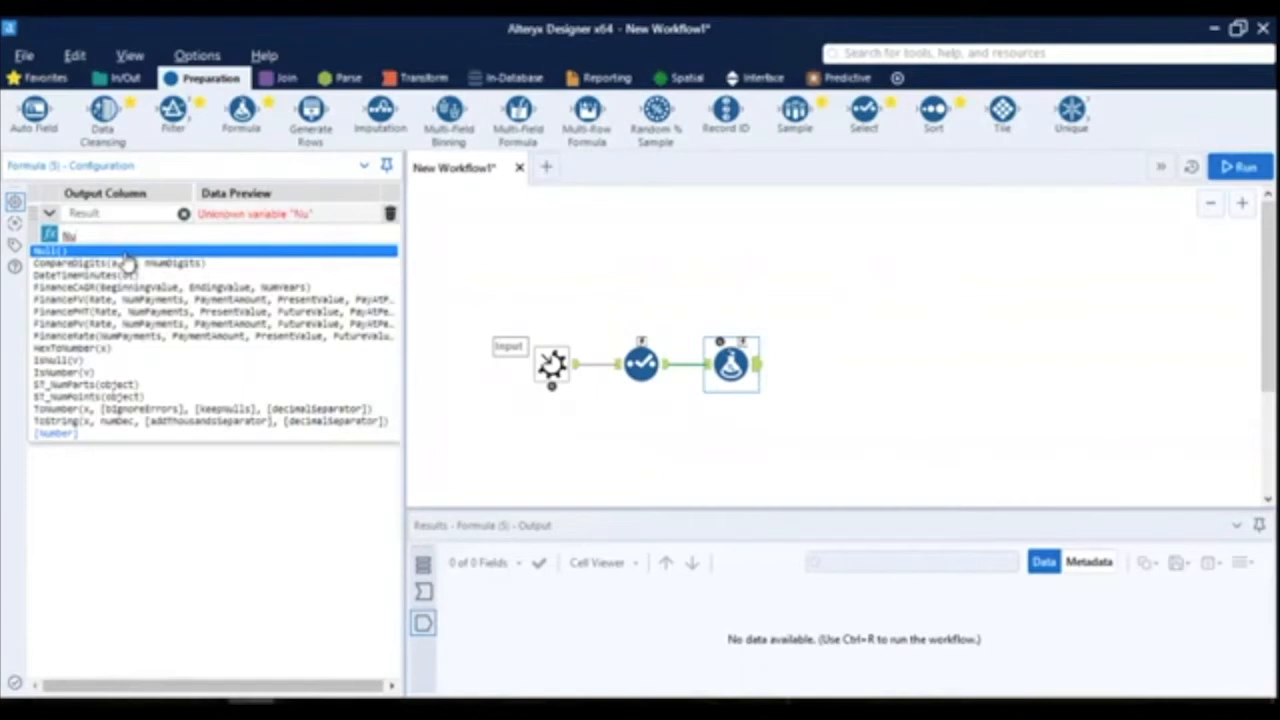
key(Up)
key(Return)
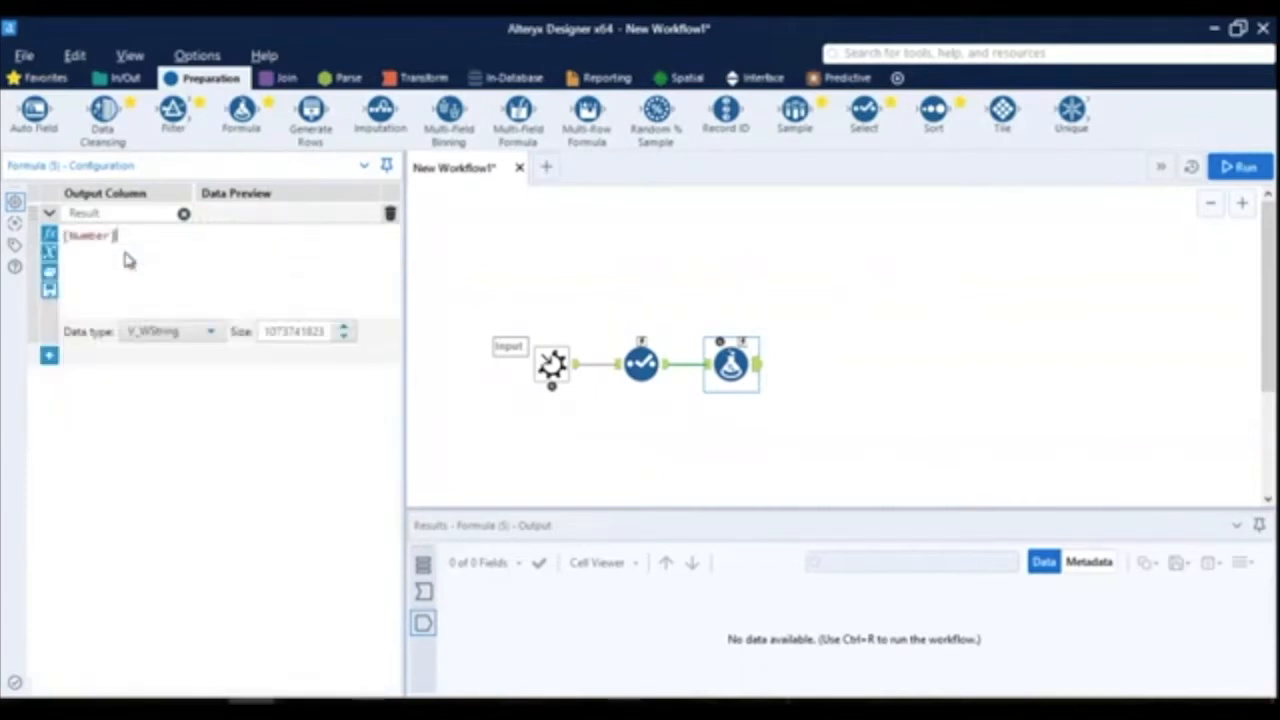
text(* 5)
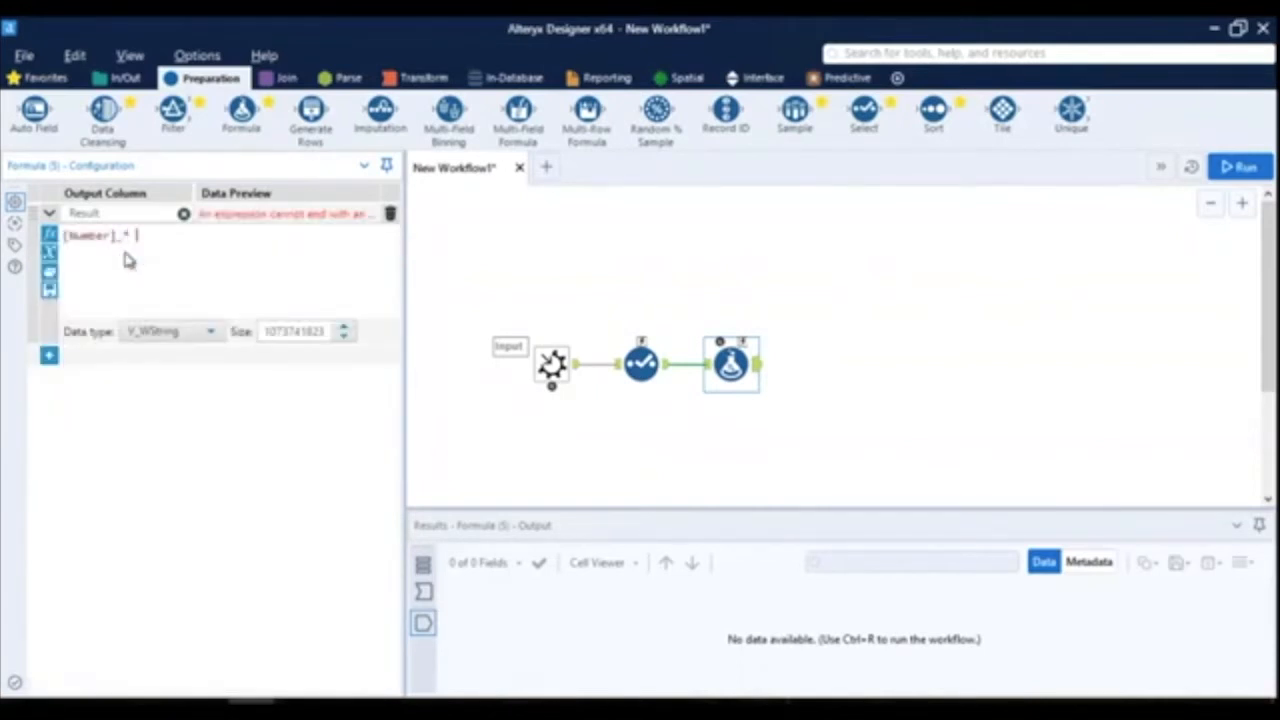
click(176, 333)
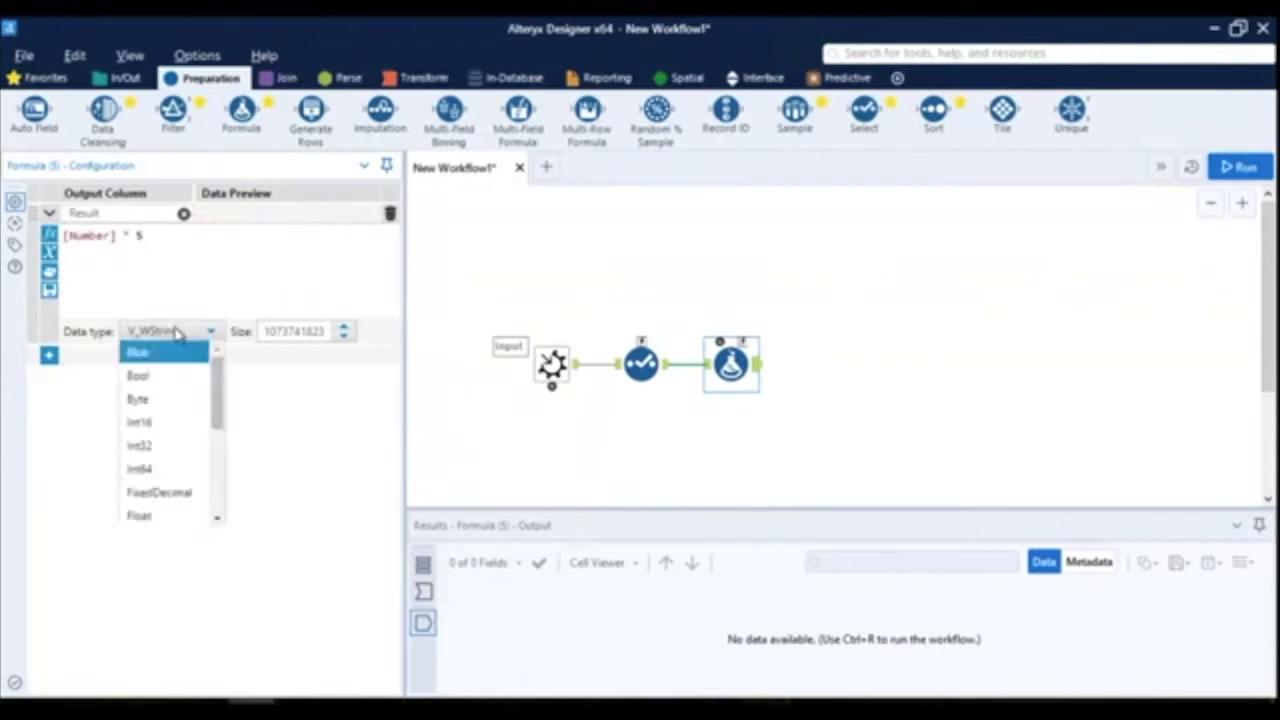
scroll(205, 460, down, 2)
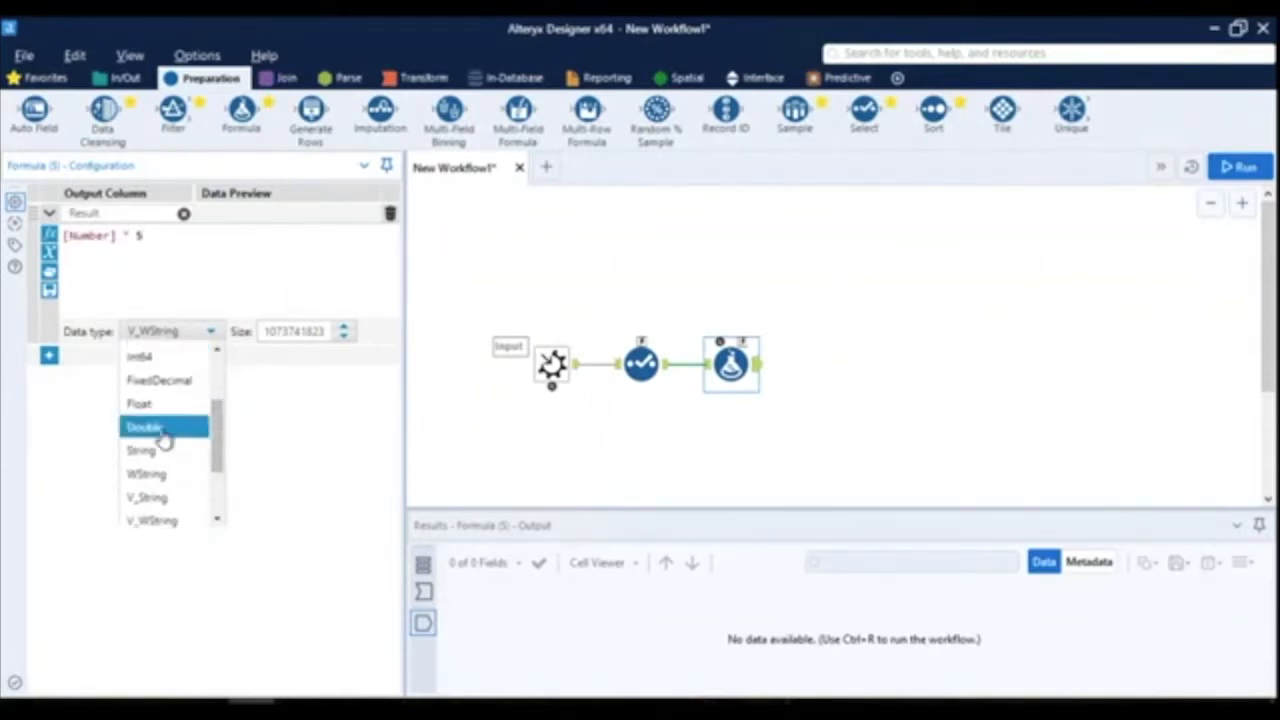
click(160, 428)
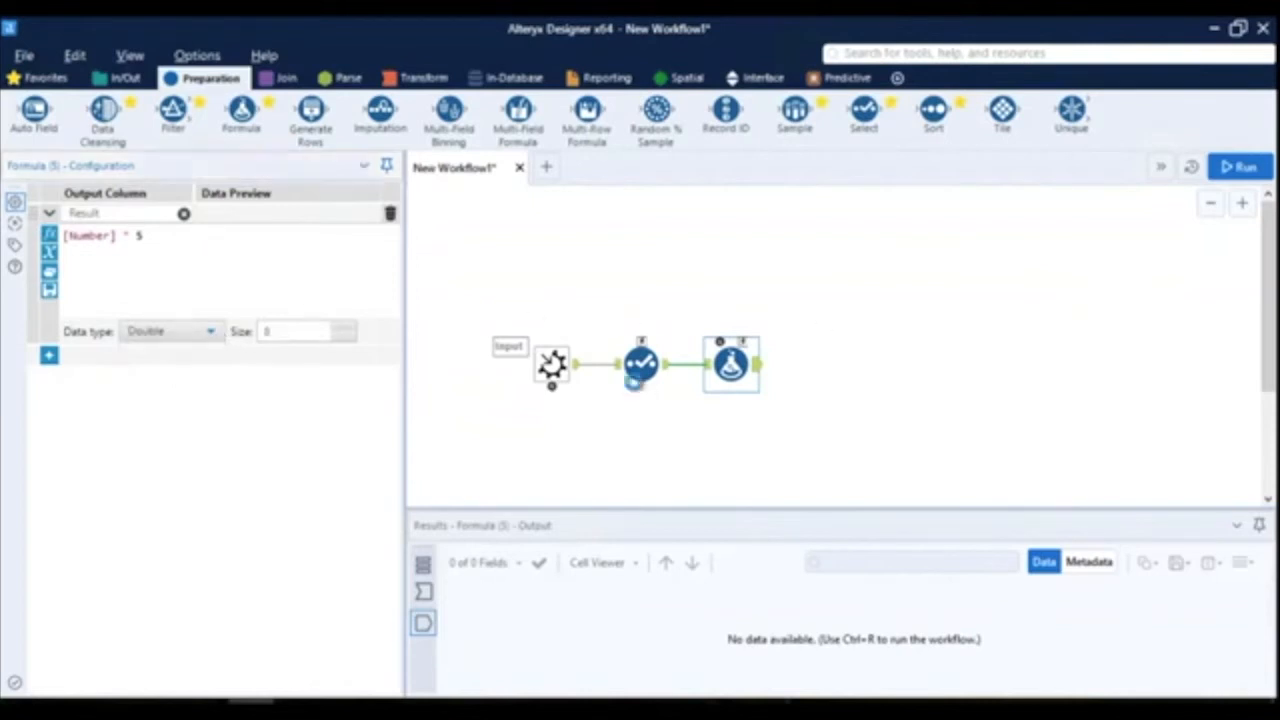
- Set the Macro Input's input name to Input Data and its anchor abbreviation to I
click(565, 370)
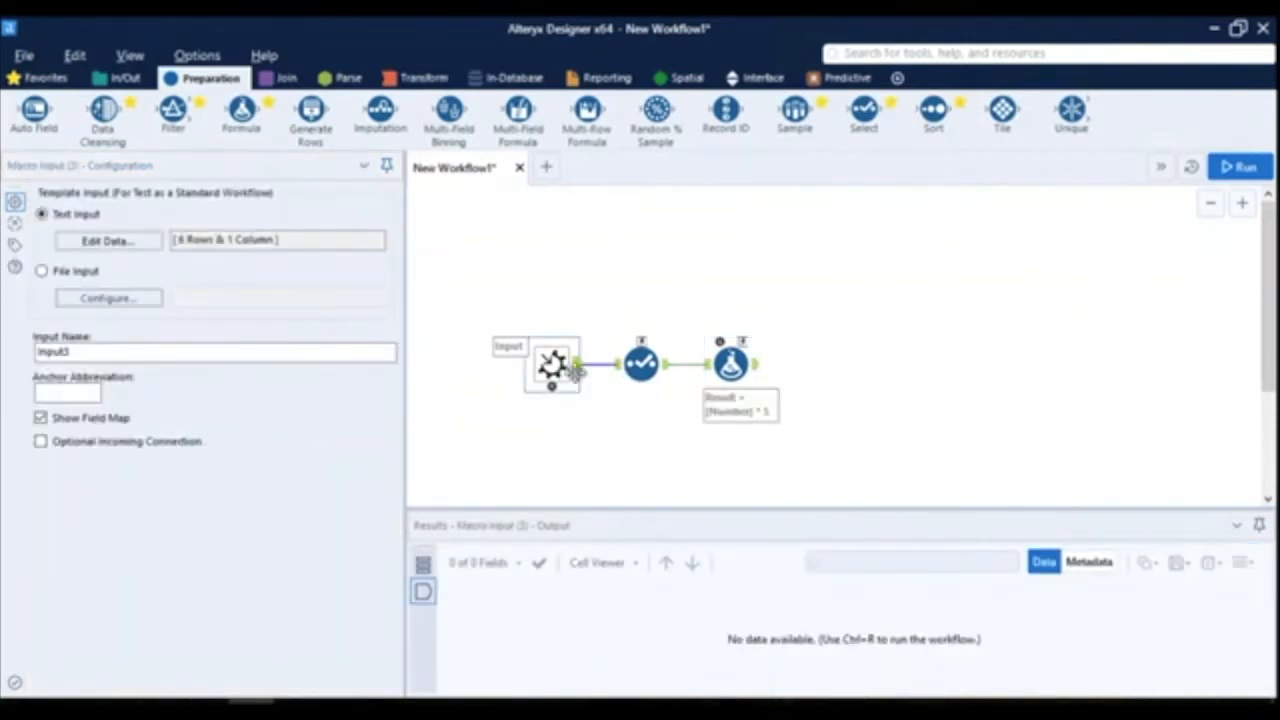
click(94, 350)
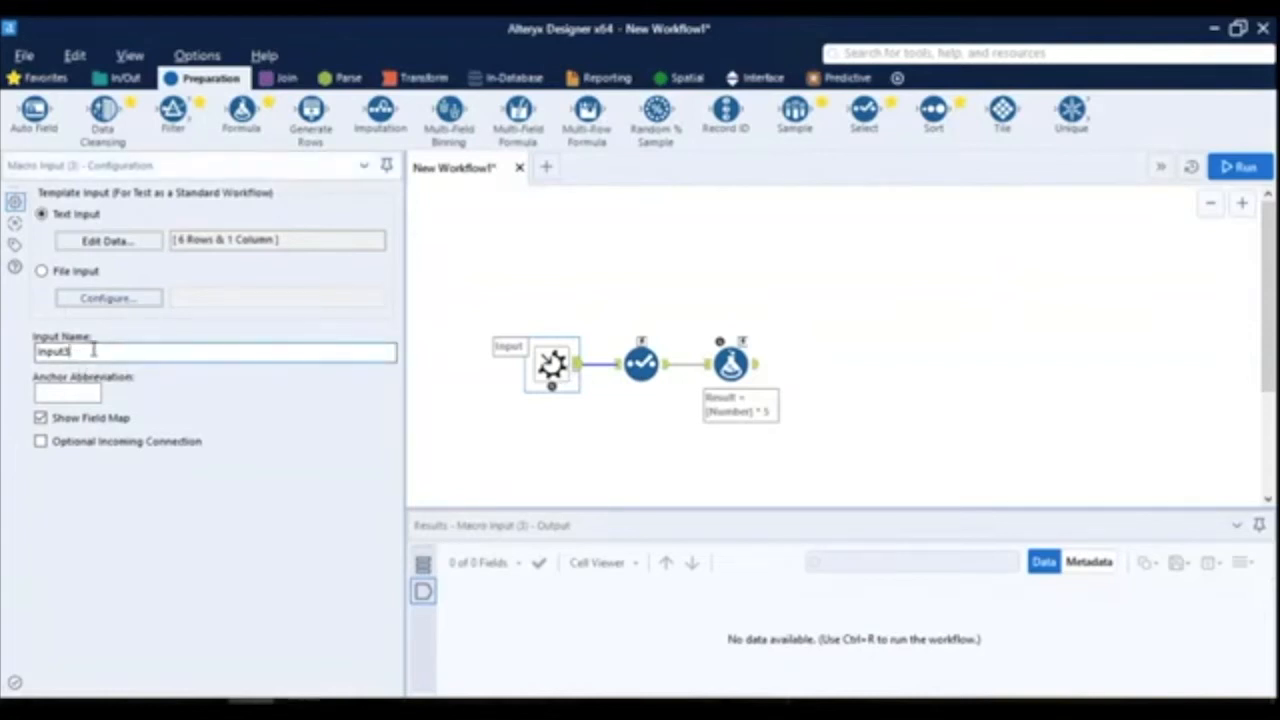
text(Data)
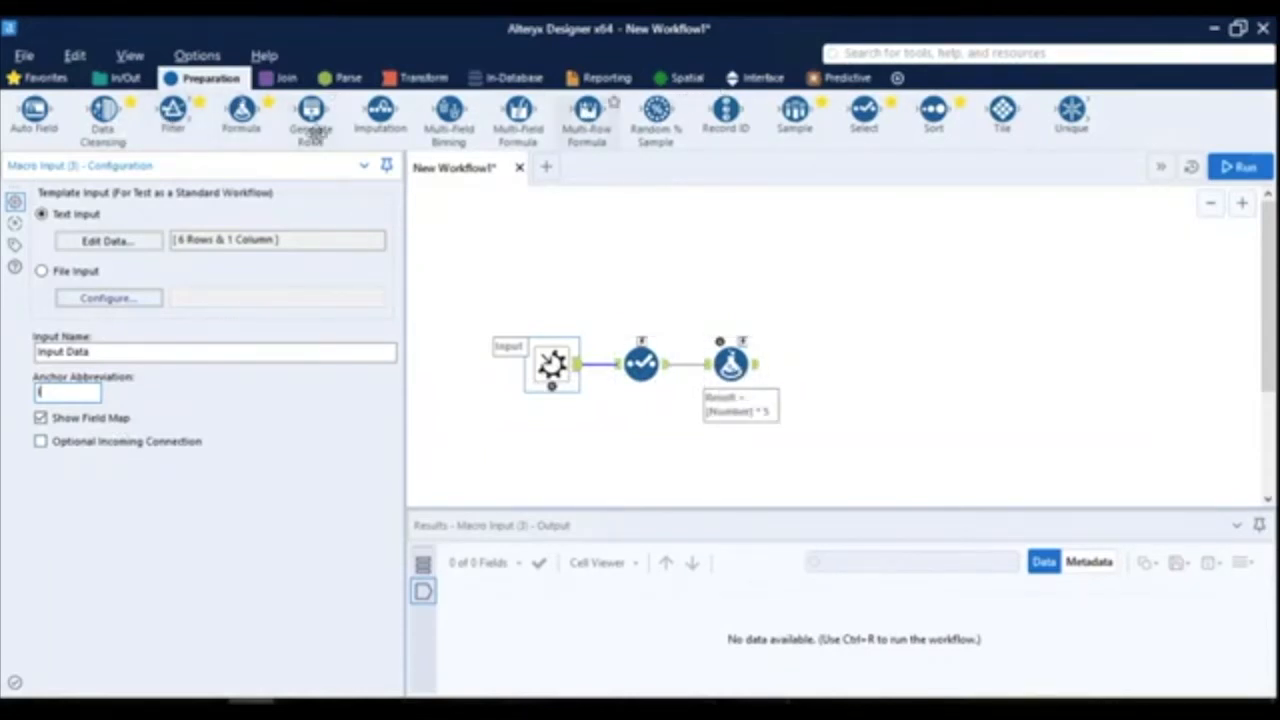
- Add a Macro Output after the Formula tool, with output name Output Data and anchor abbreviation O
click(765, 78)
drag(800, 142, 852, 381)
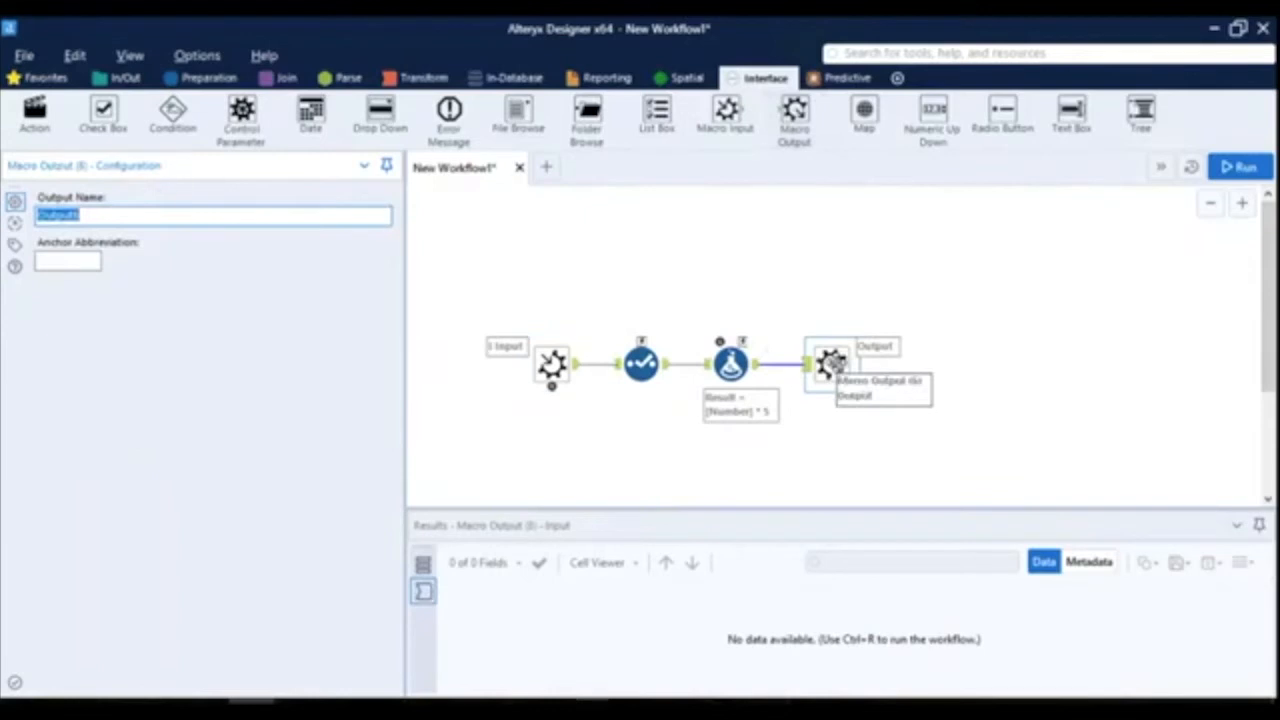
click(119, 220)
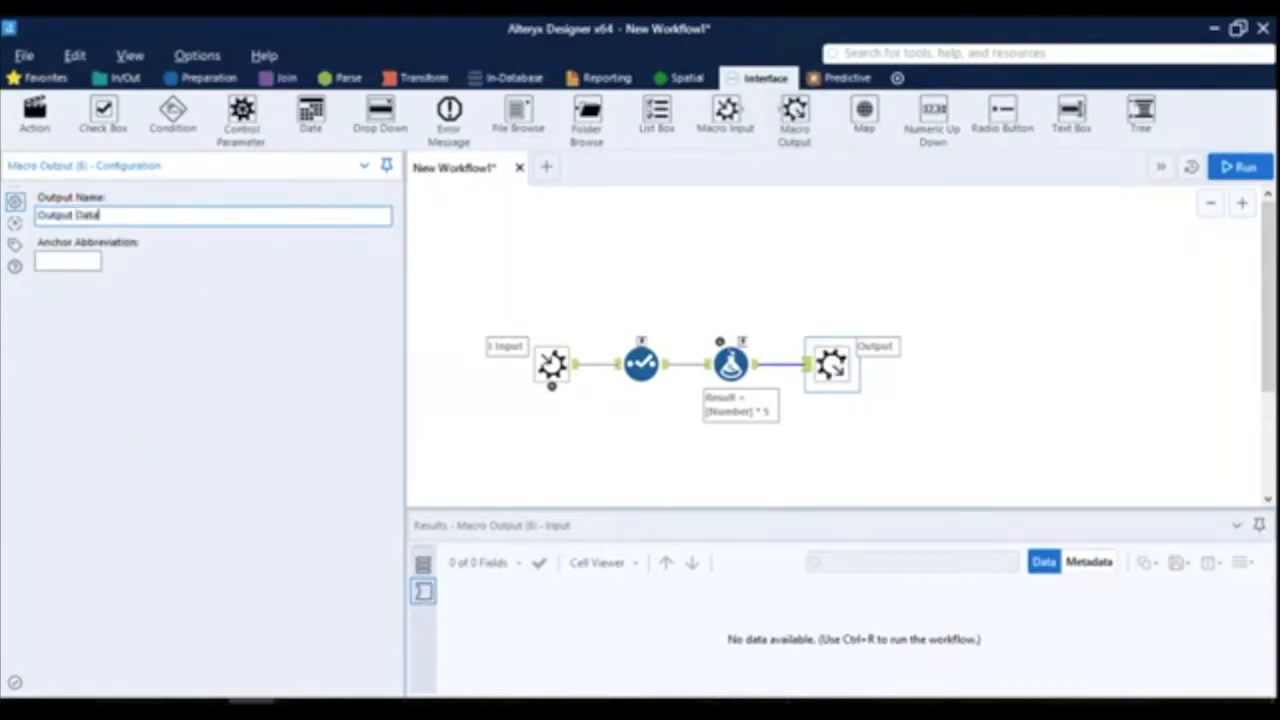
click(54, 264)
click(1180, 318)
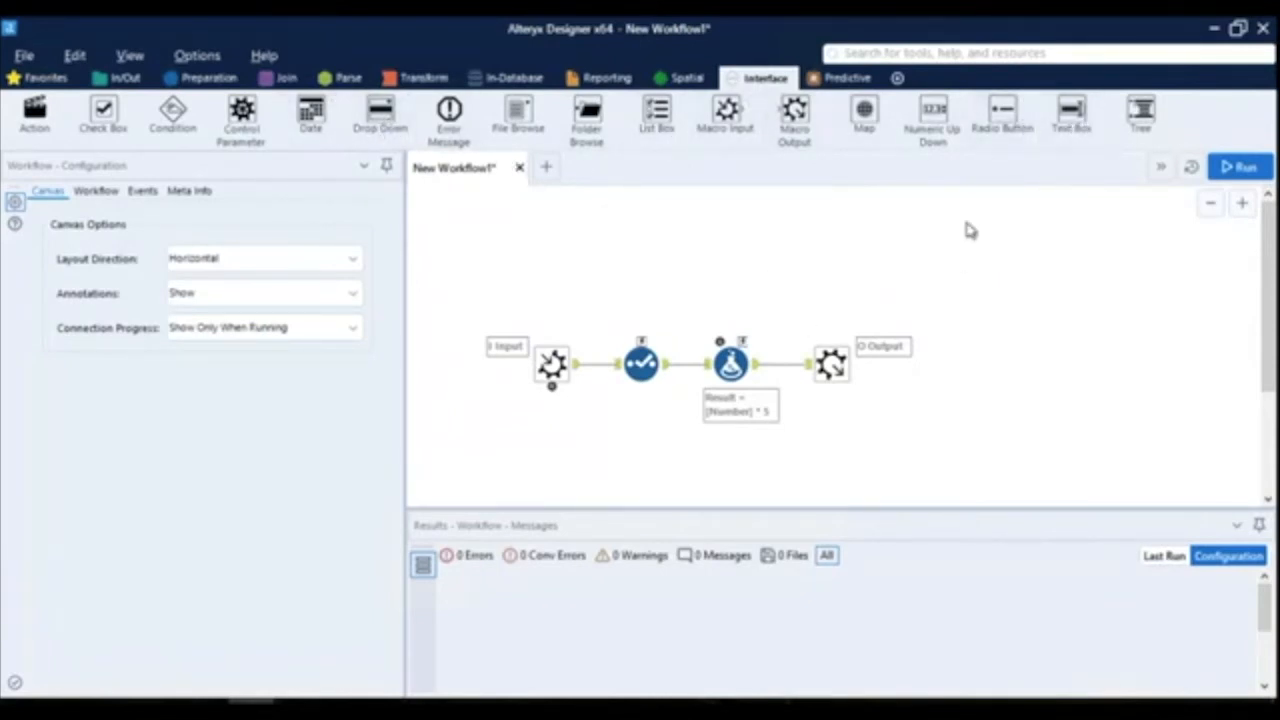
- Place a Text Box interface tool above the Formula tool and move the connected tool chain down to make room
drag(1070, 112, 740, 222)
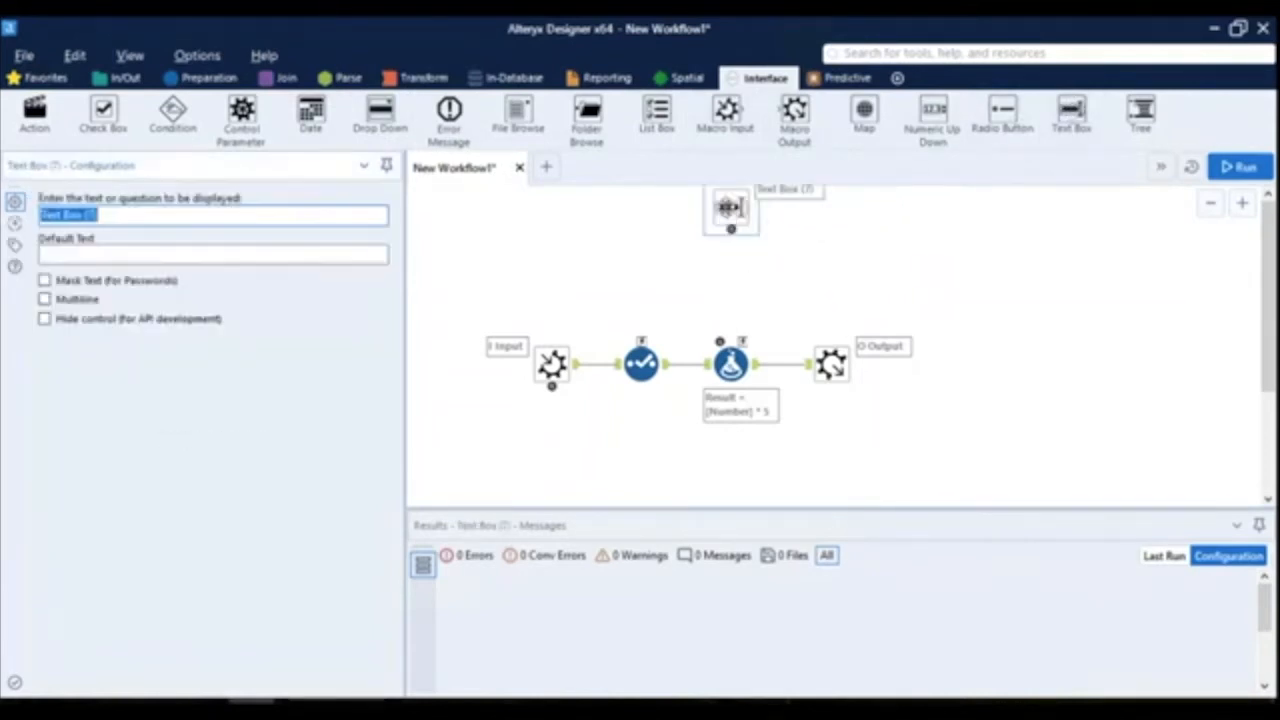
drag(503, 310, 914, 431)
drag(656, 364, 660, 420)
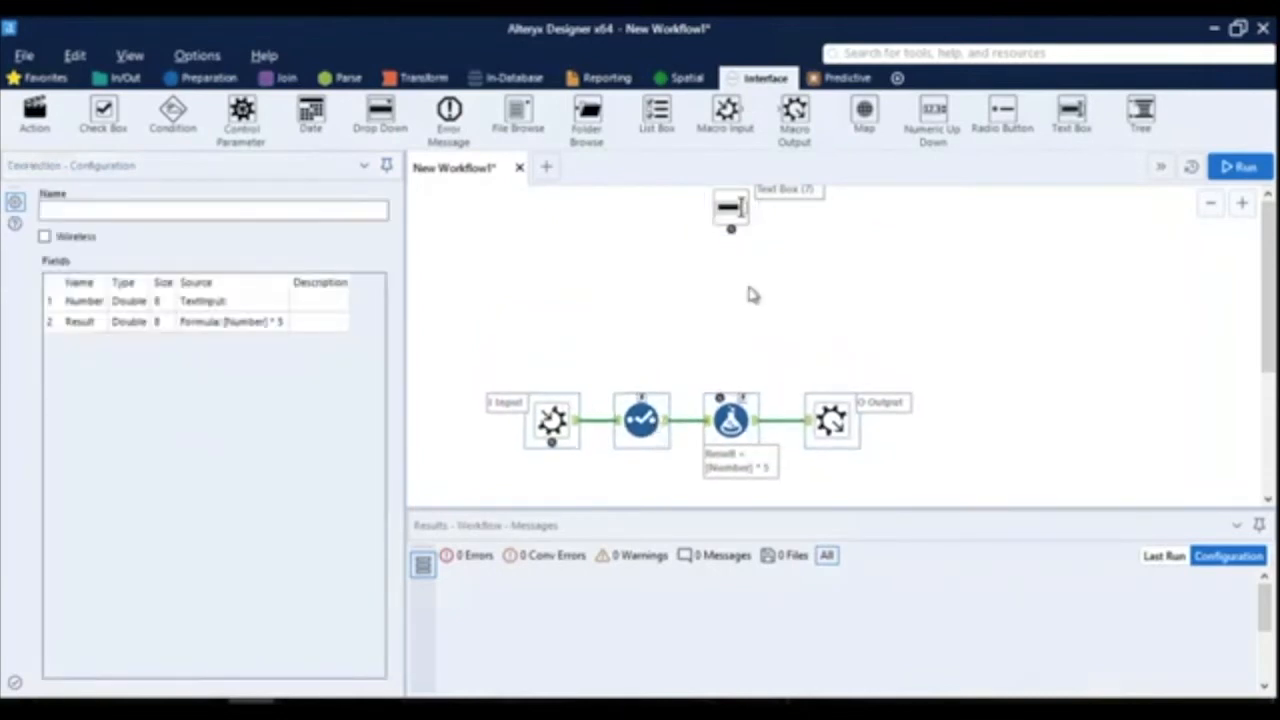
- Set the Text Box's displayed text to "Enter the value for Result" and connect the Text Box to the Formula tool
click(737, 230)
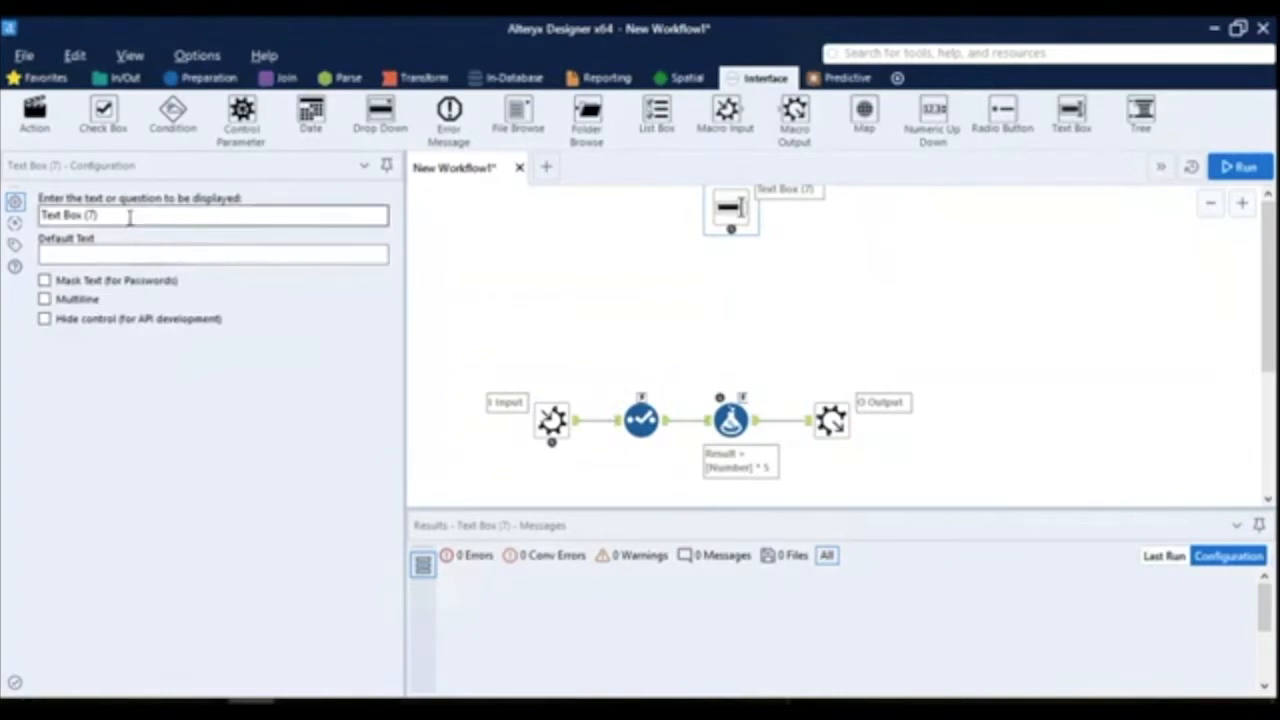
drag(130, 218, 31, 203)
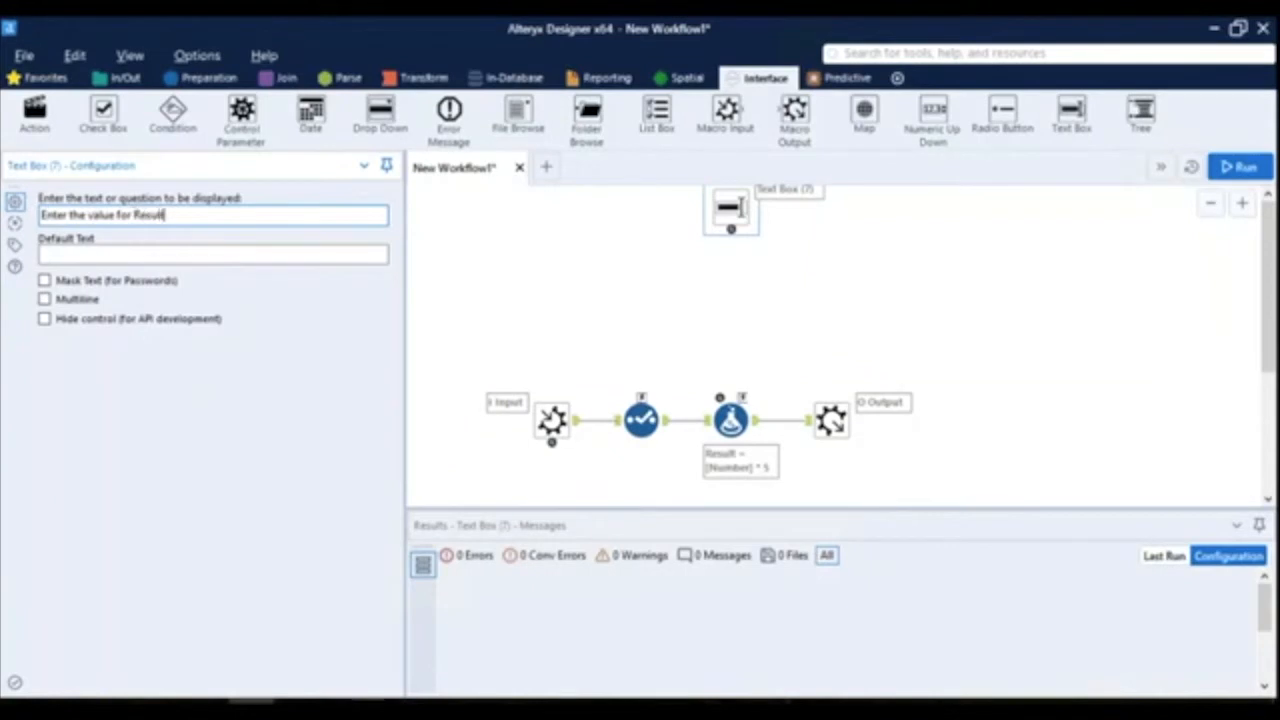
click(70, 256)
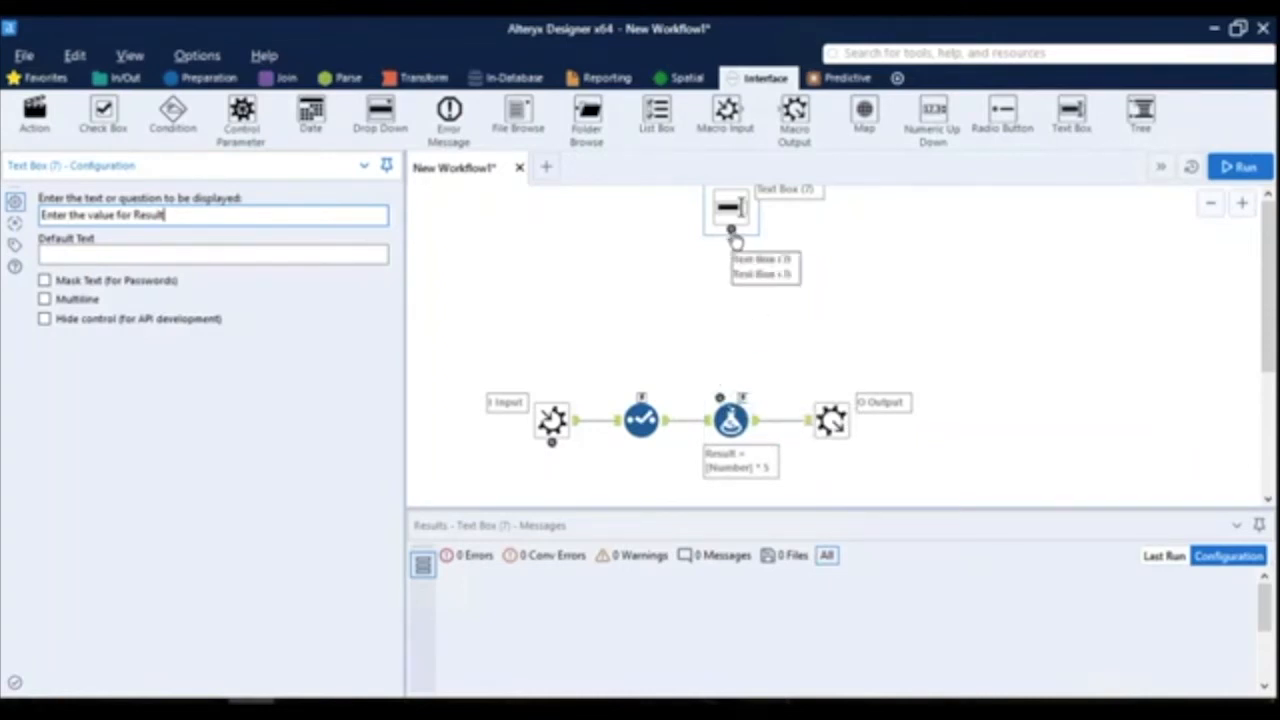
drag(733, 234, 745, 398)
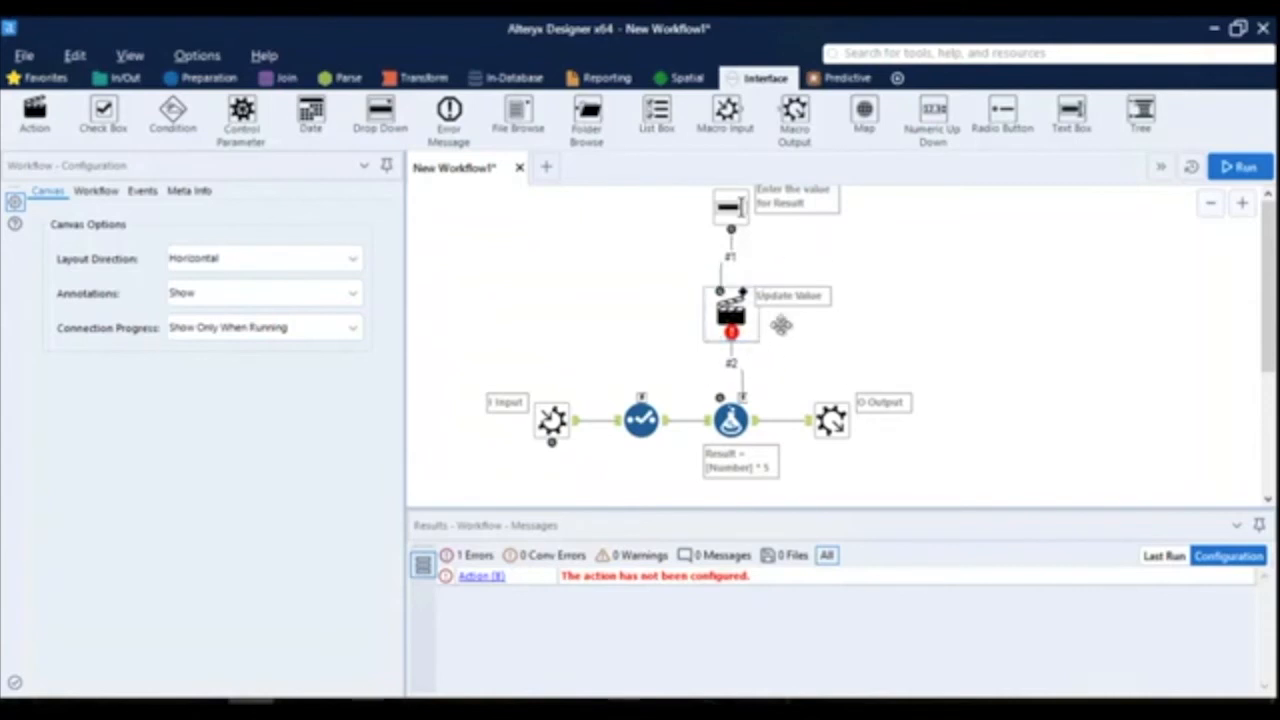
click(742, 313)
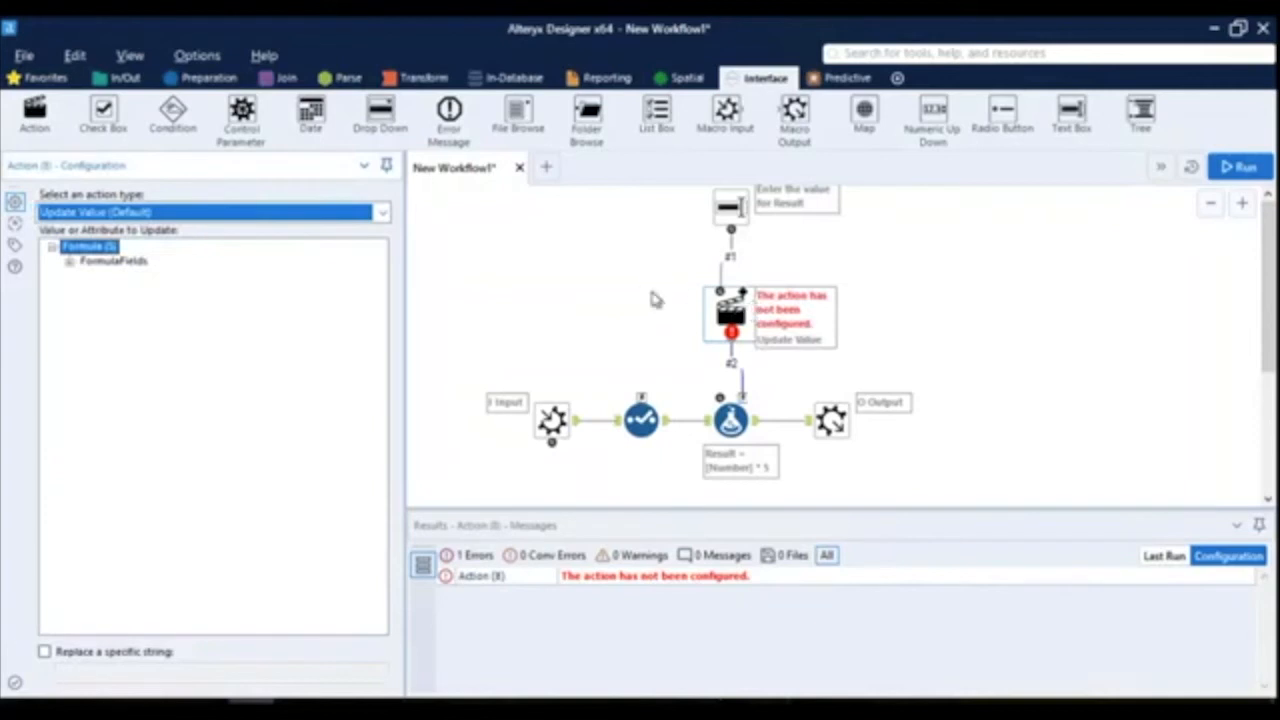
click(68, 263)
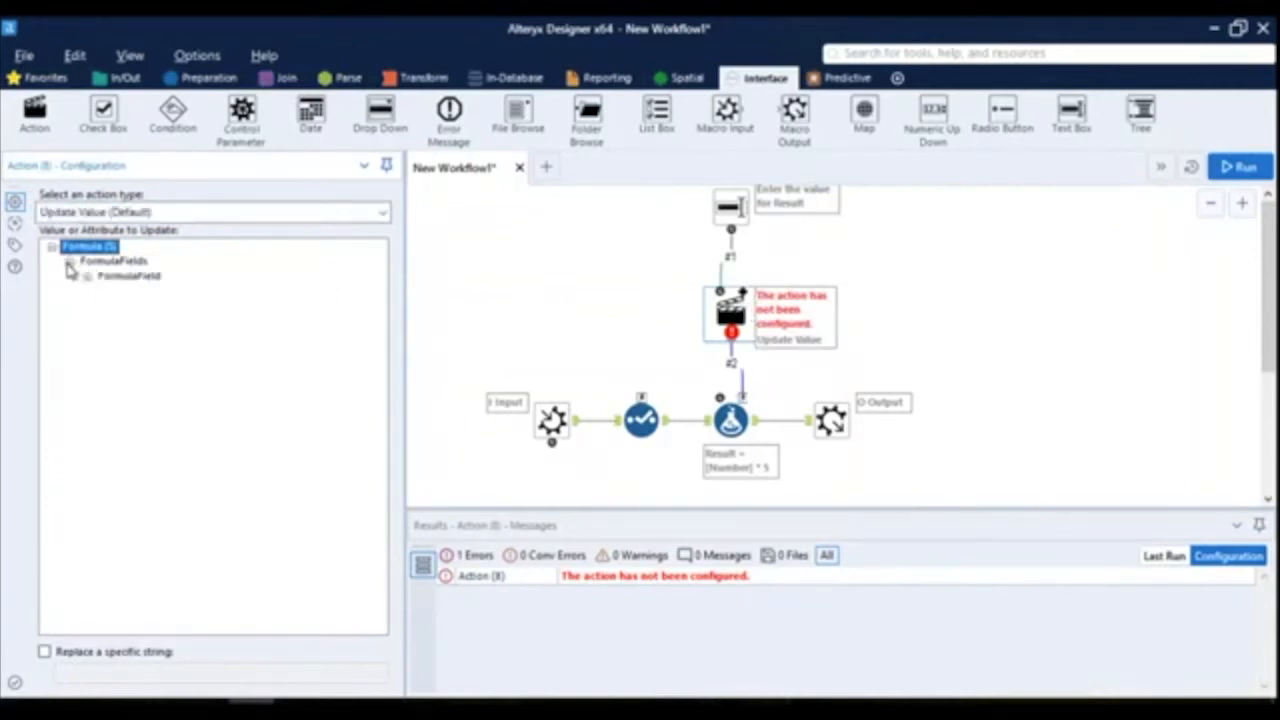
click(98, 212)
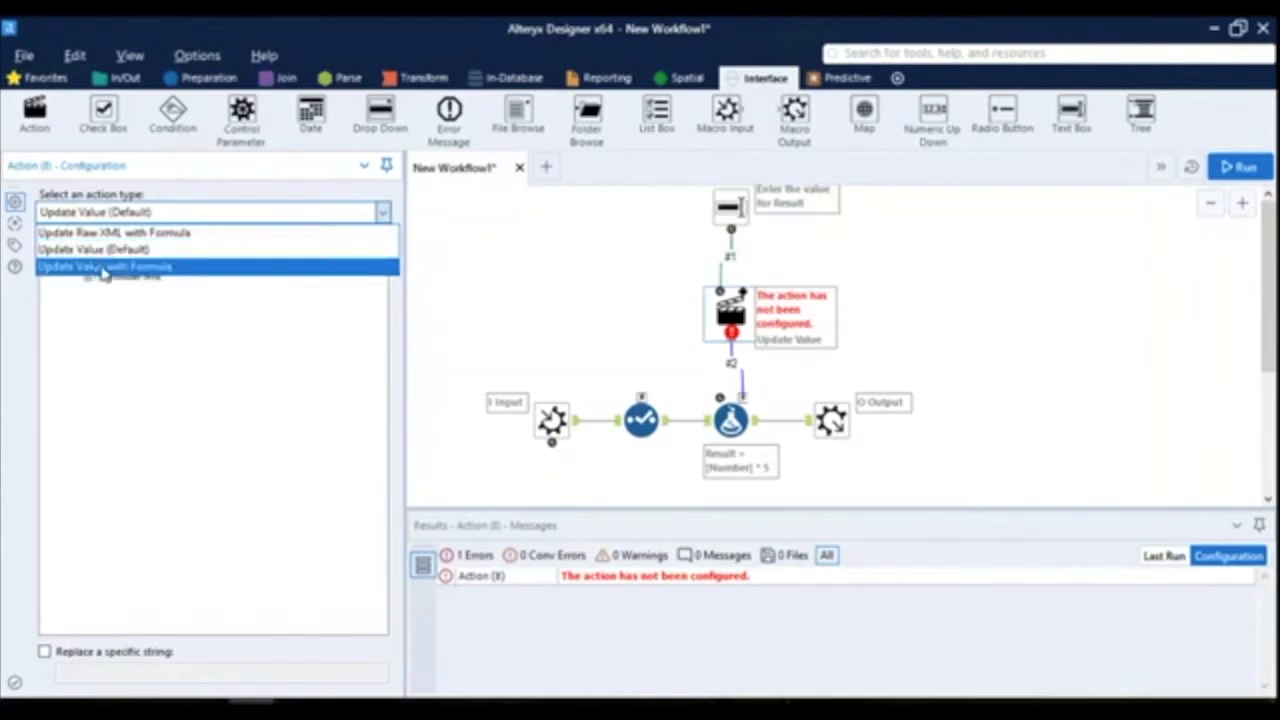
click(130, 257)
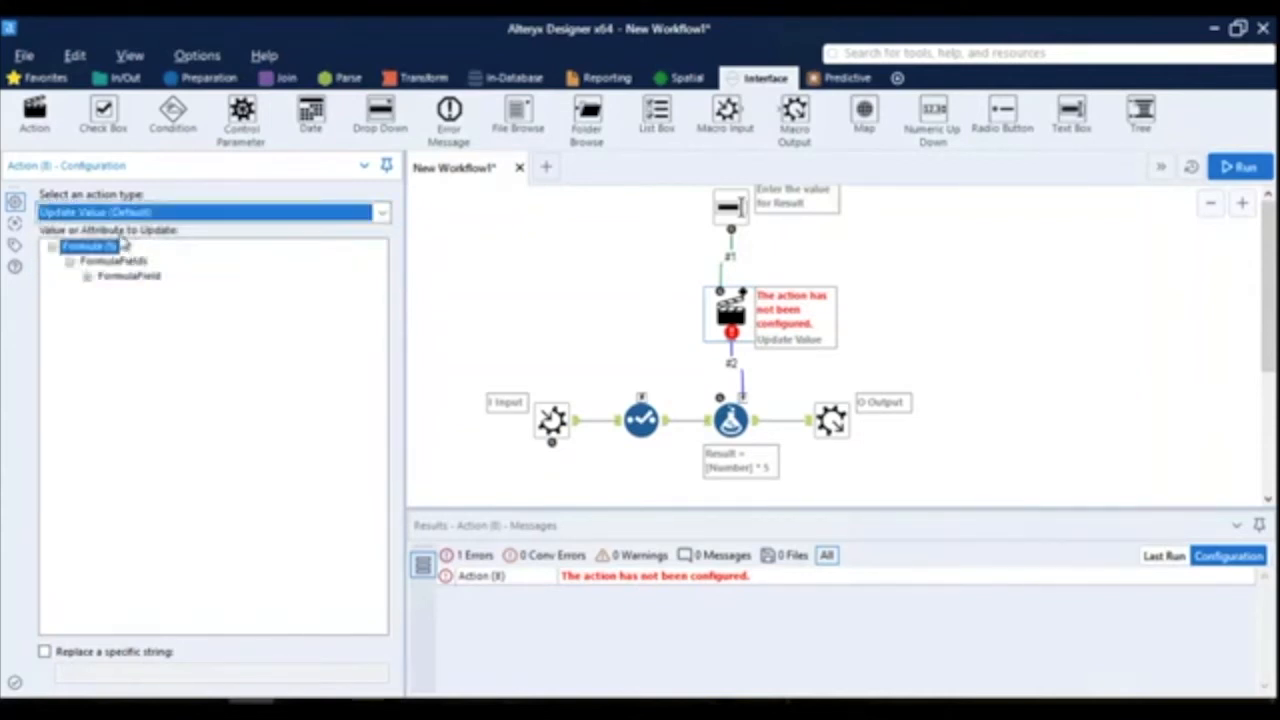
click(87, 276)
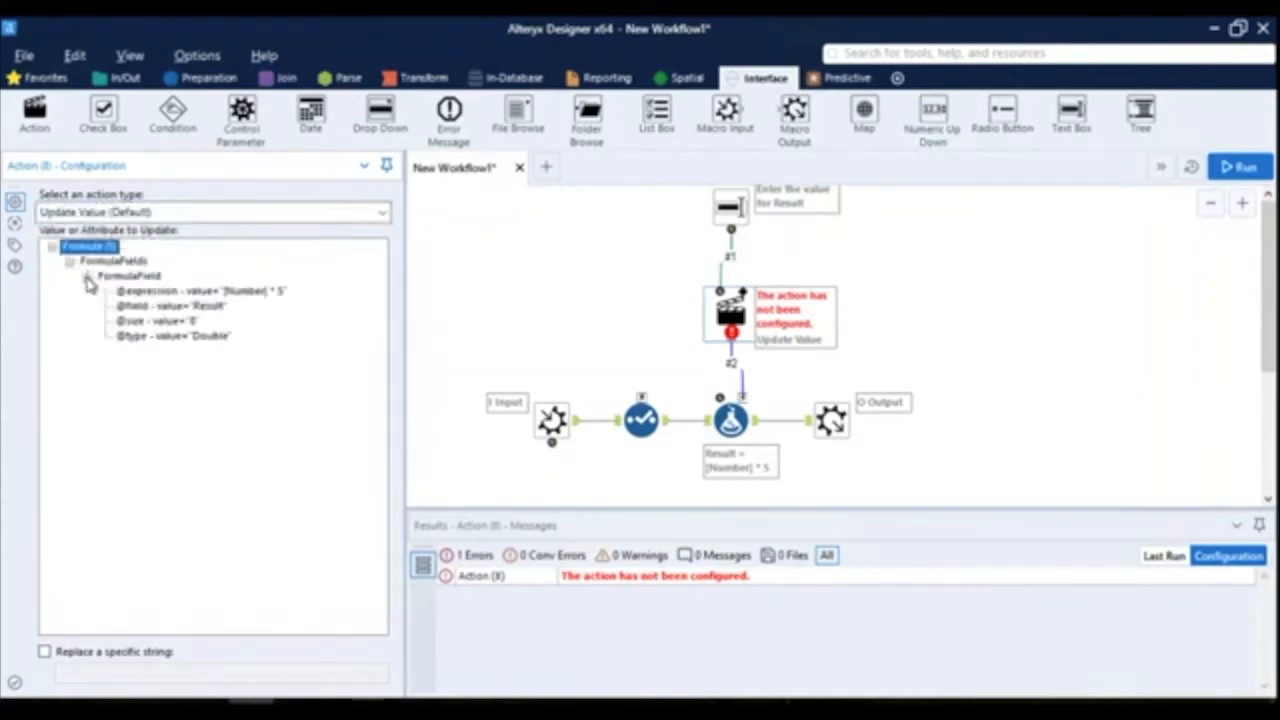
click(198, 292)
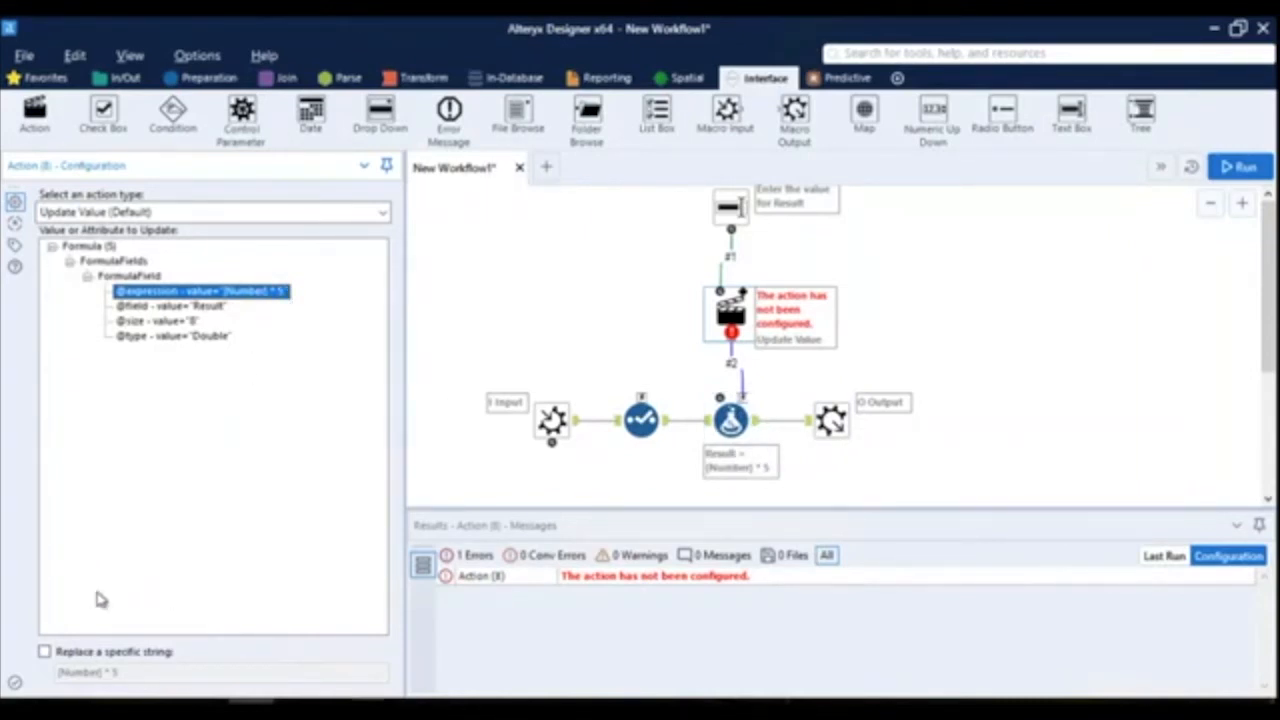
- Make the Action tool replace only a specific string in the expression, and set that string to 5
click(45, 652)
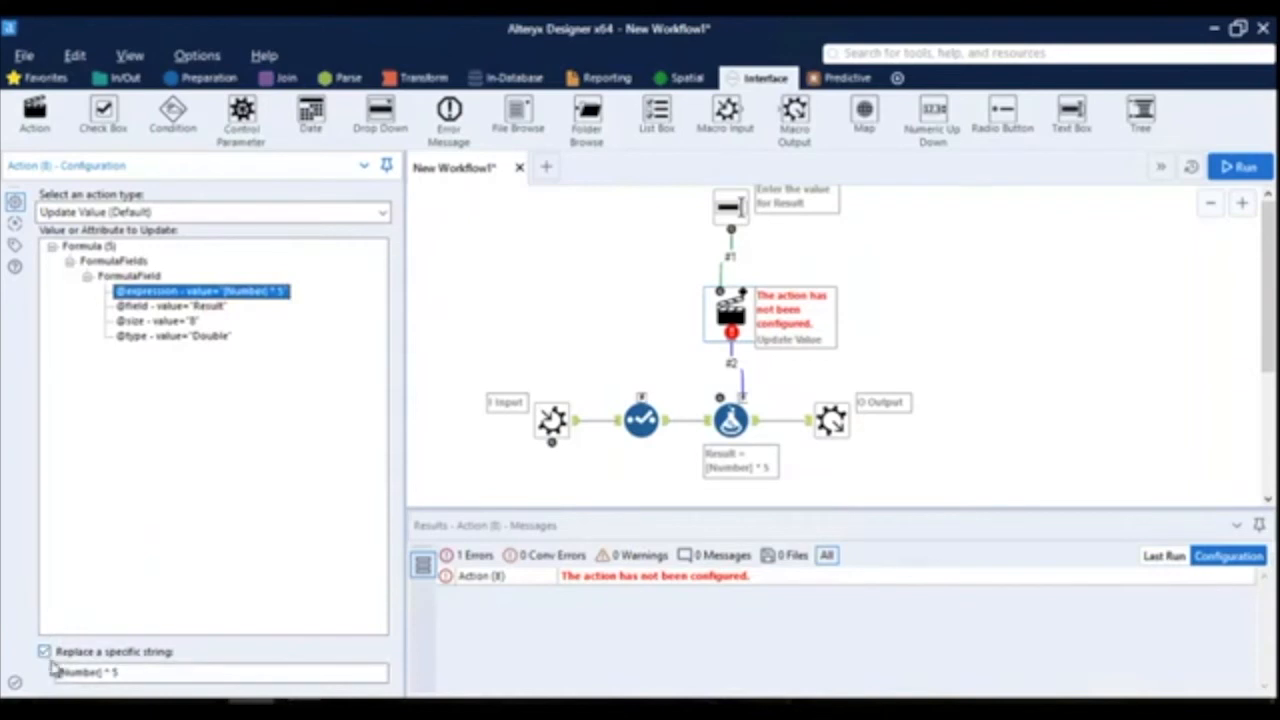
click(110, 674)
drag(115, 672, 32, 666)
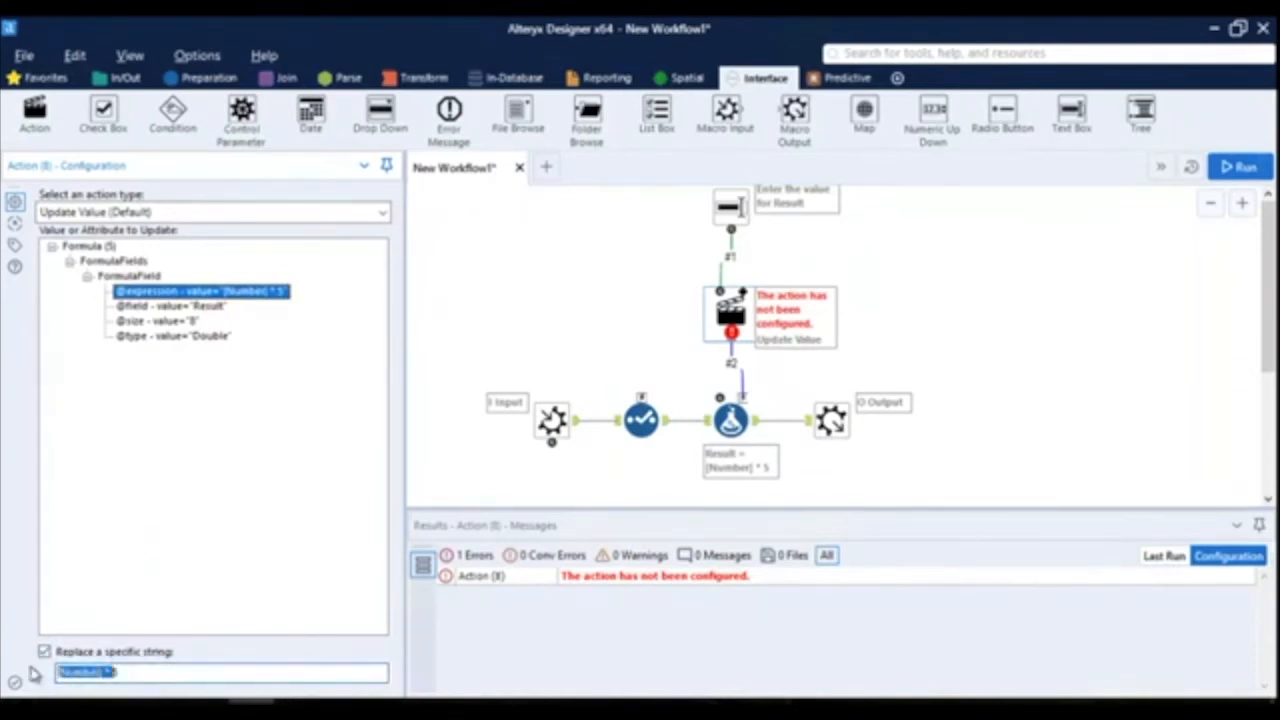
text(5)
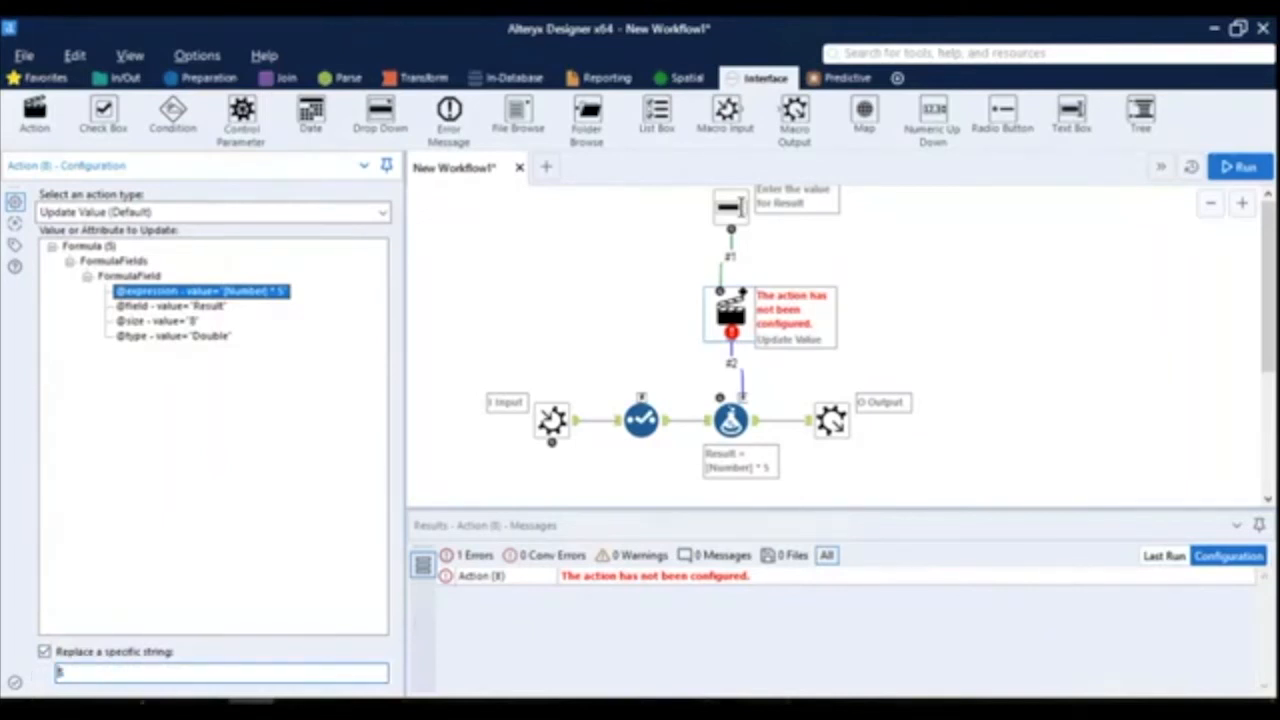
- Save the workflow to the Desktop as Test Macro in the Designer x64 Macros (*.yxmc) format
click(978, 391)
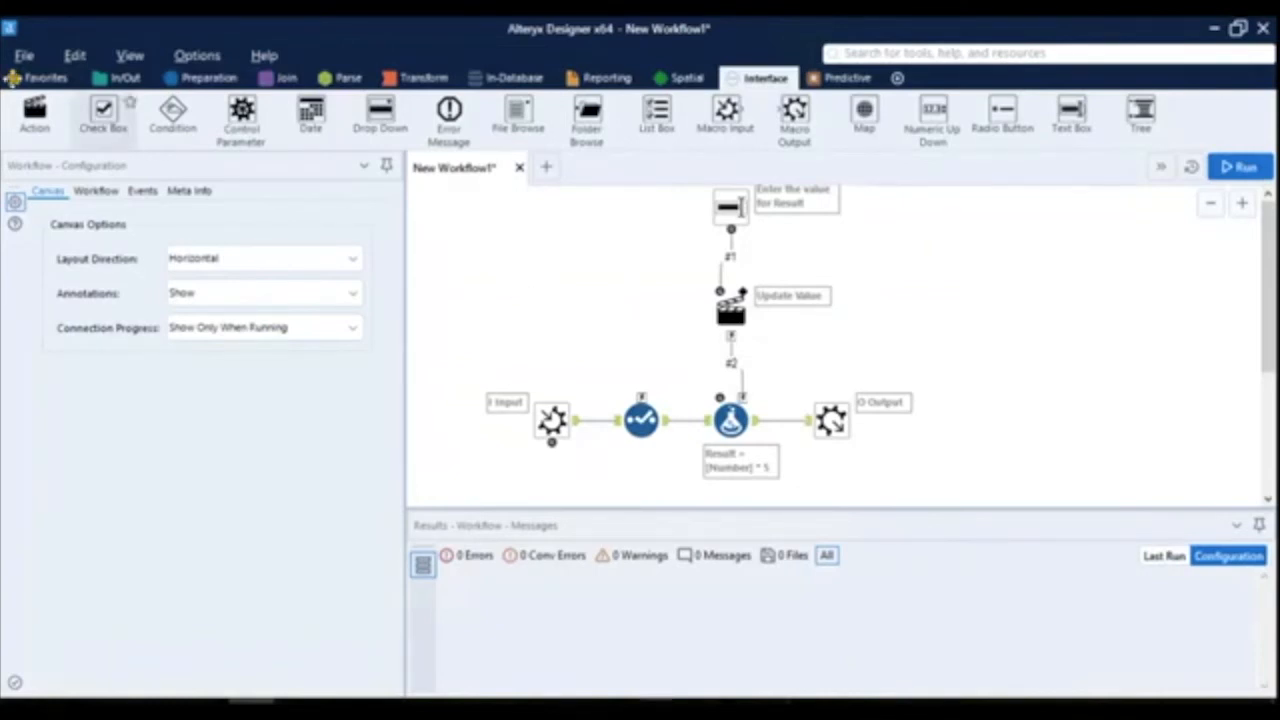
click(24, 55)
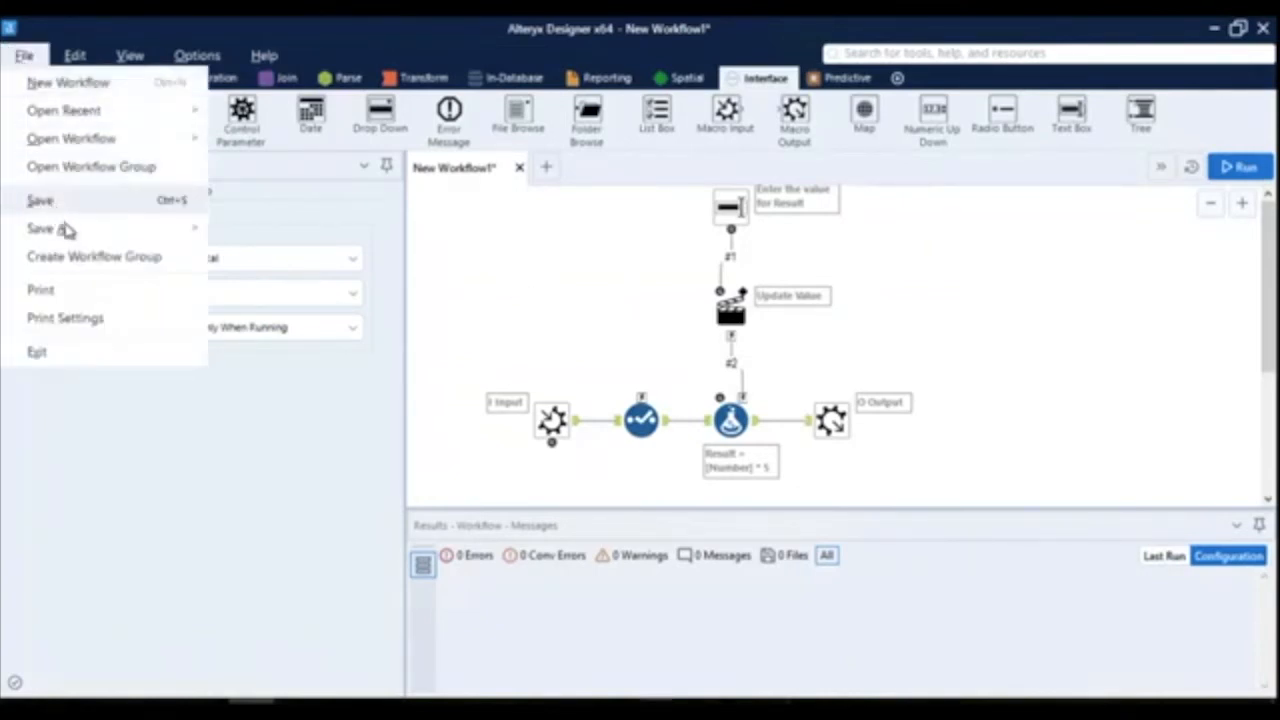
mouse_move(183, 240)
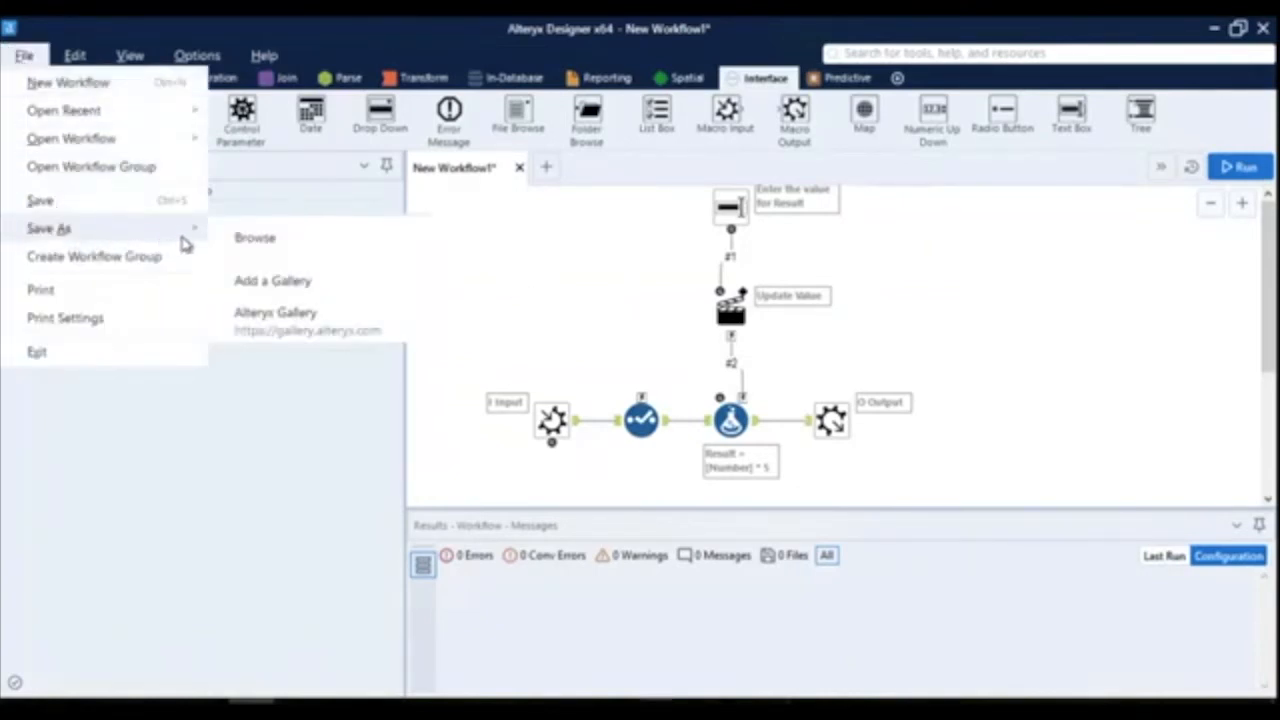
click(280, 251)
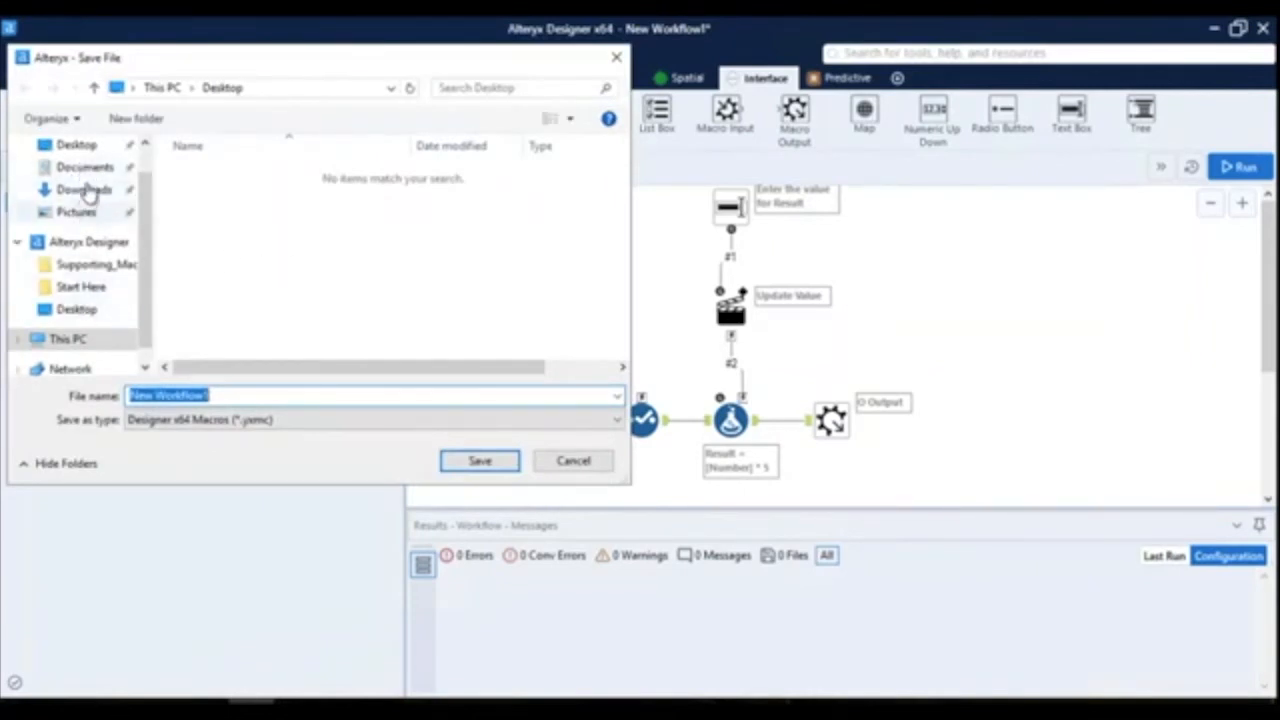
click(82, 146)
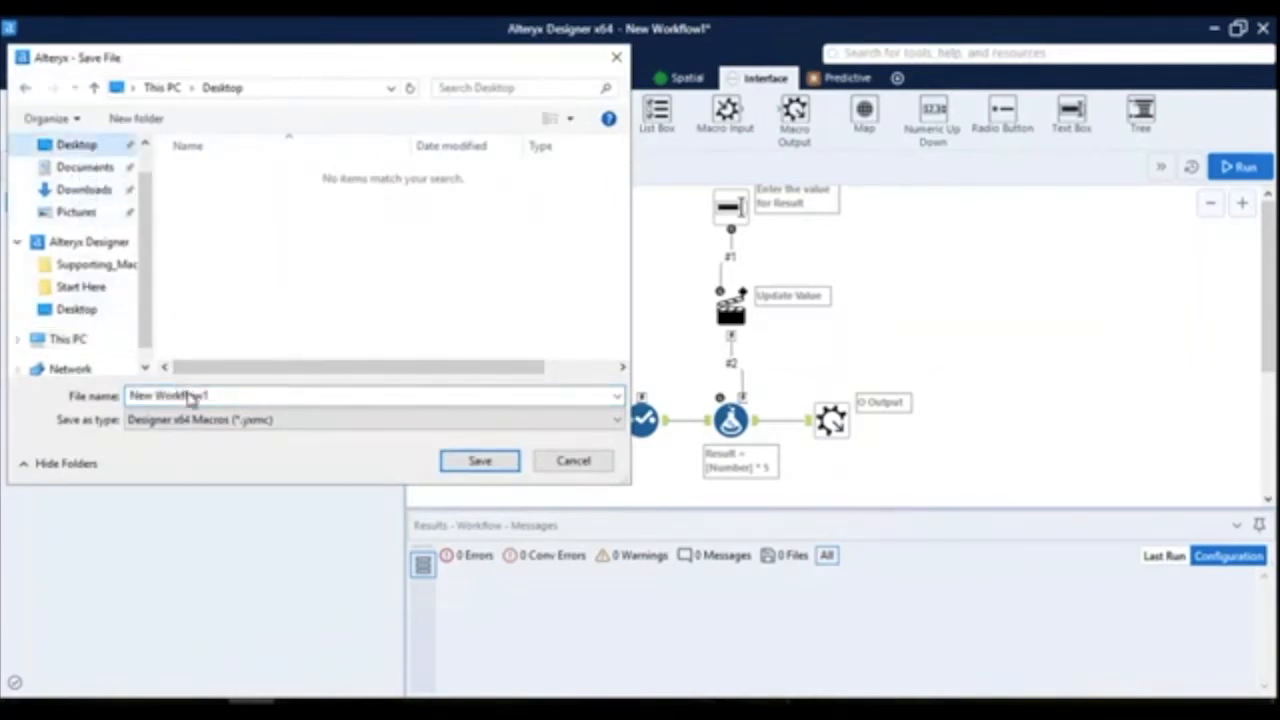
click(187, 394)
text(test)
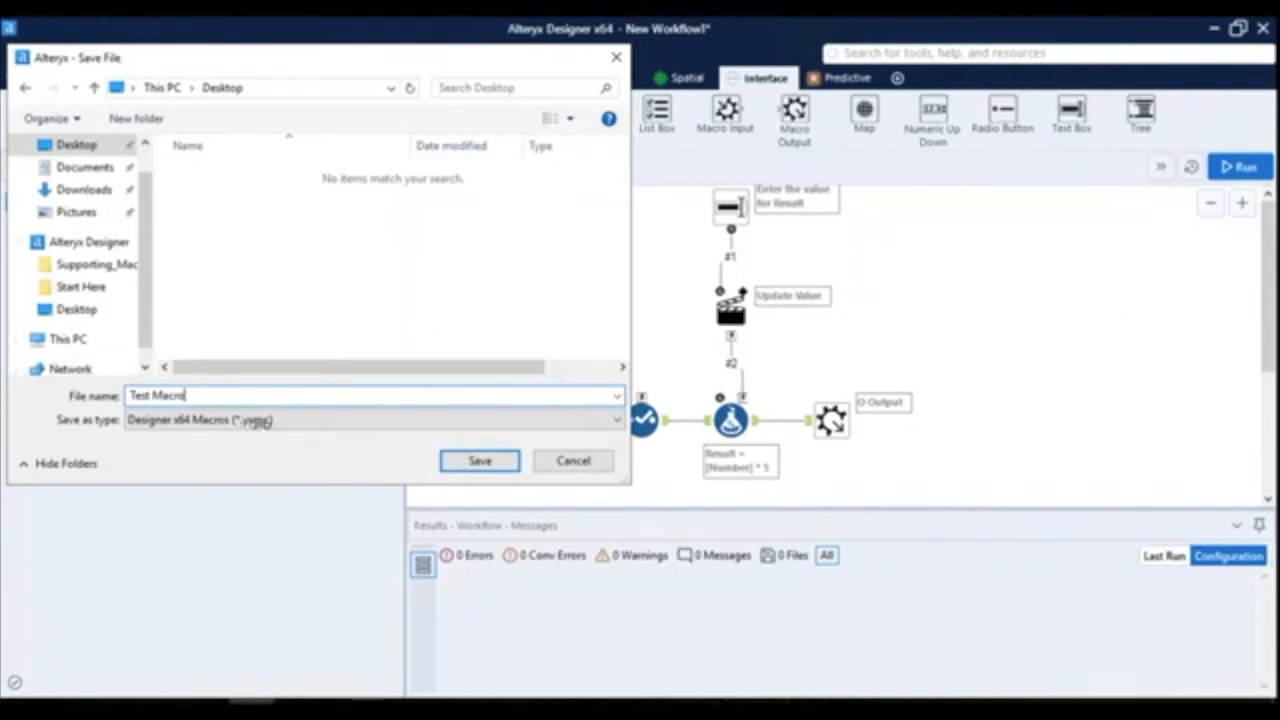
click(258, 421)
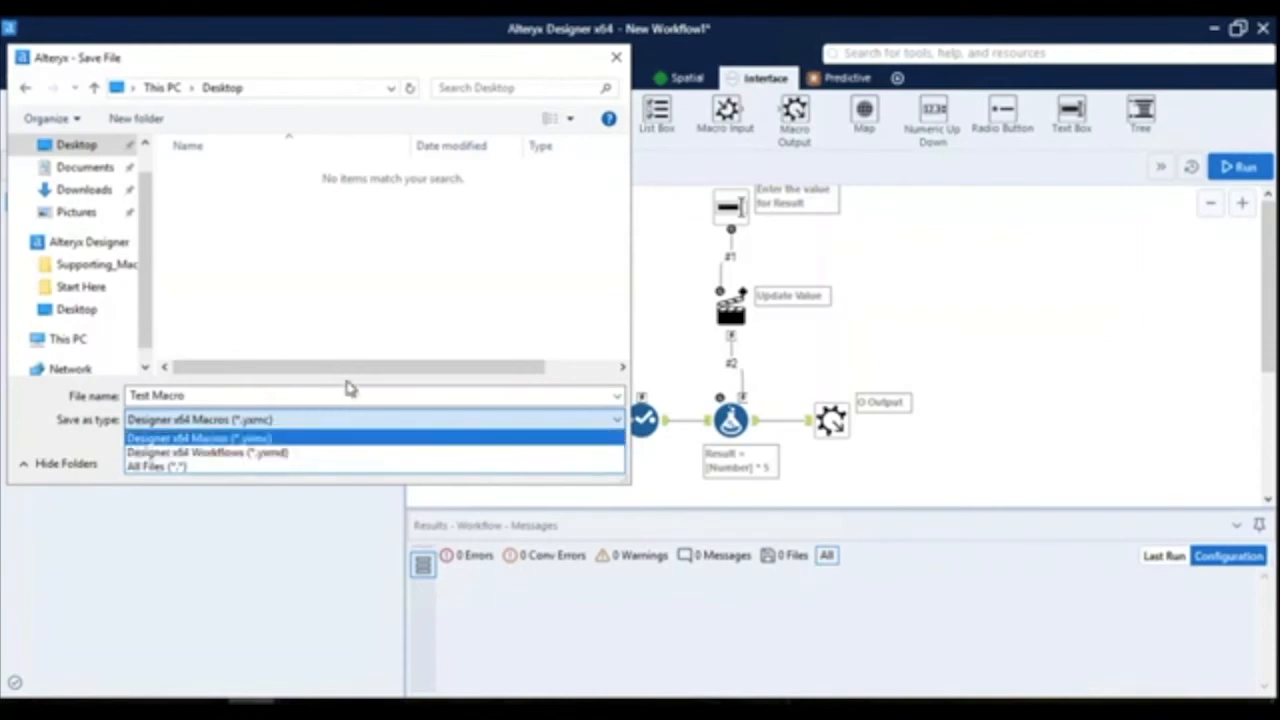
click(352, 438)
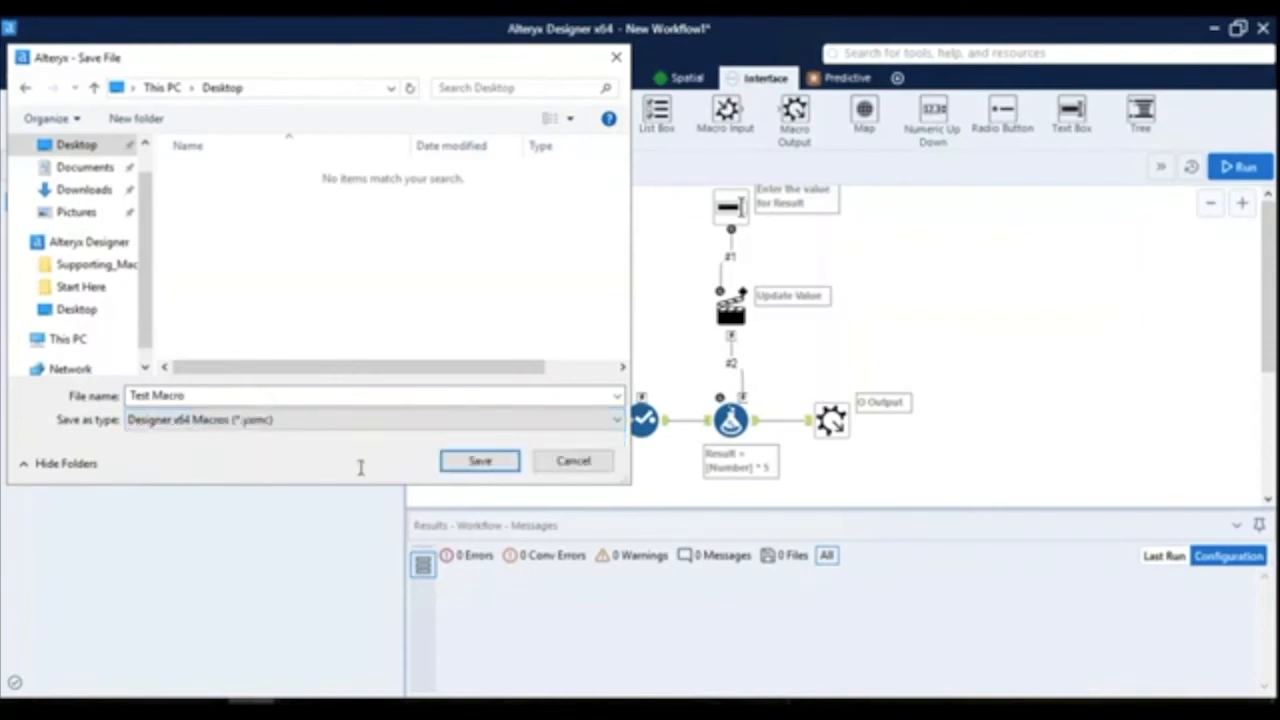
click(478, 462)
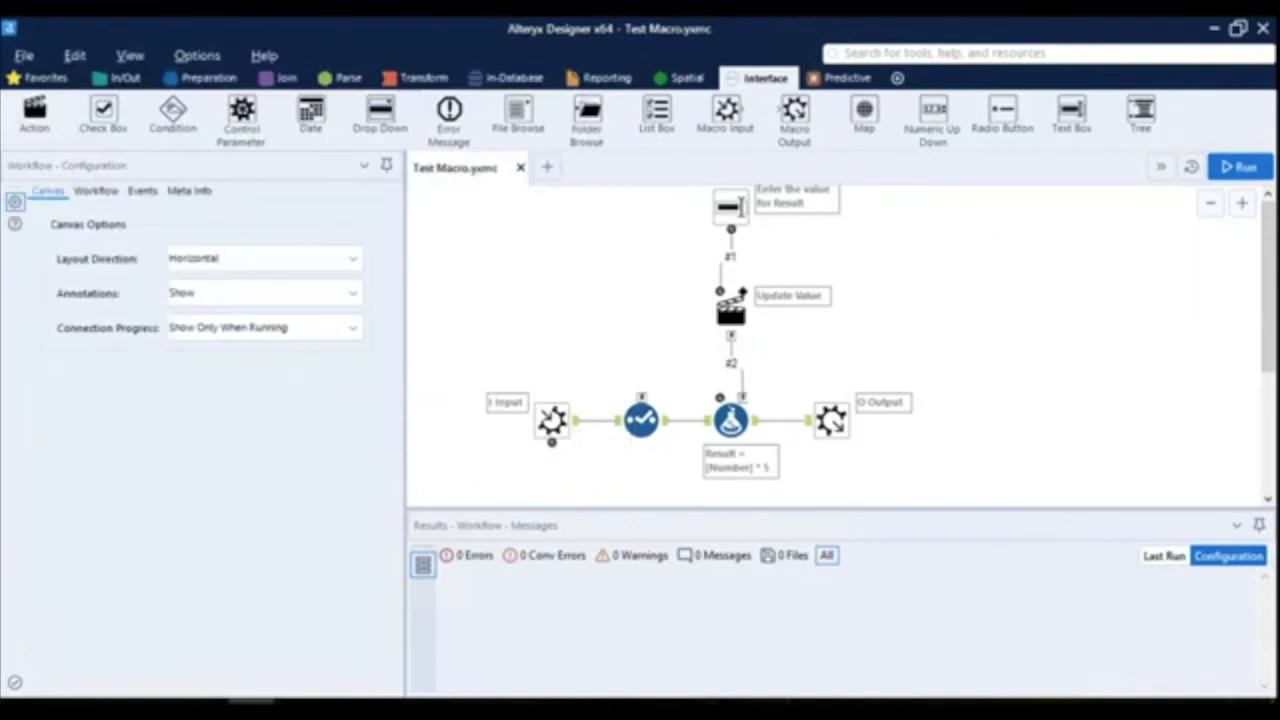
- Create a new workflow and place an Input Data tool on its canvas
key(super+d)
click(50, 432)
click(557, 171)
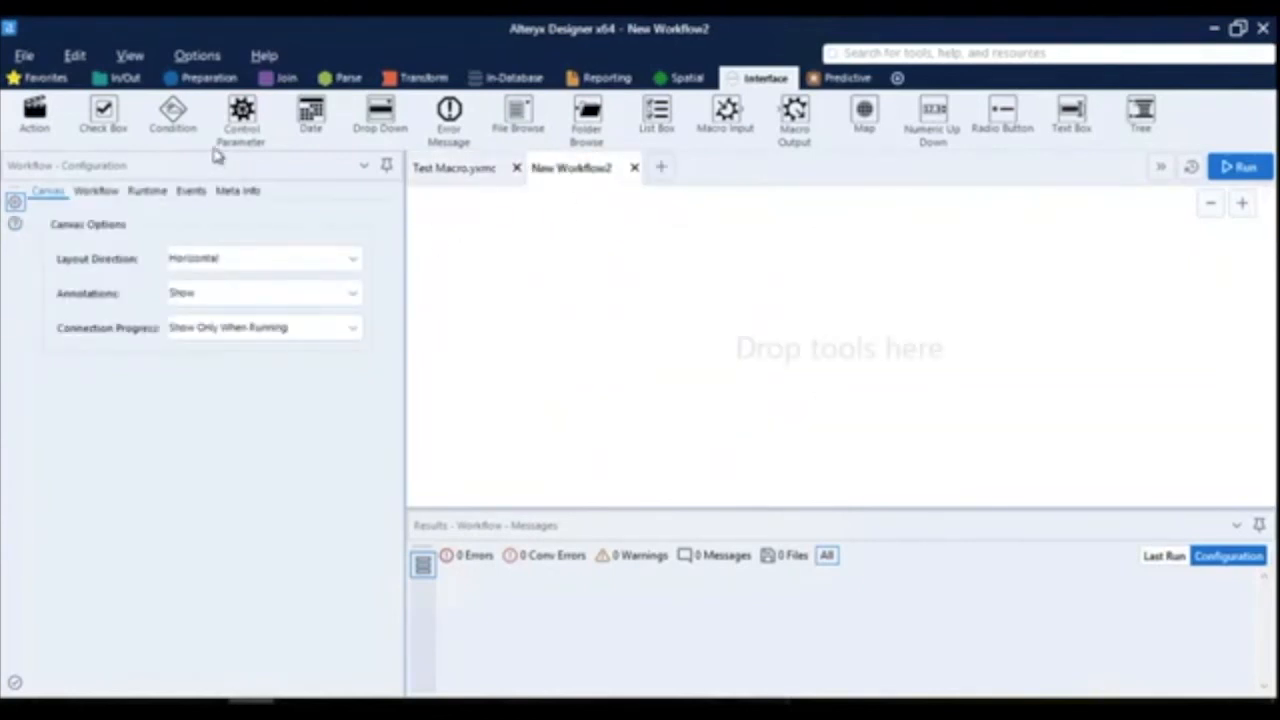
click(120, 77)
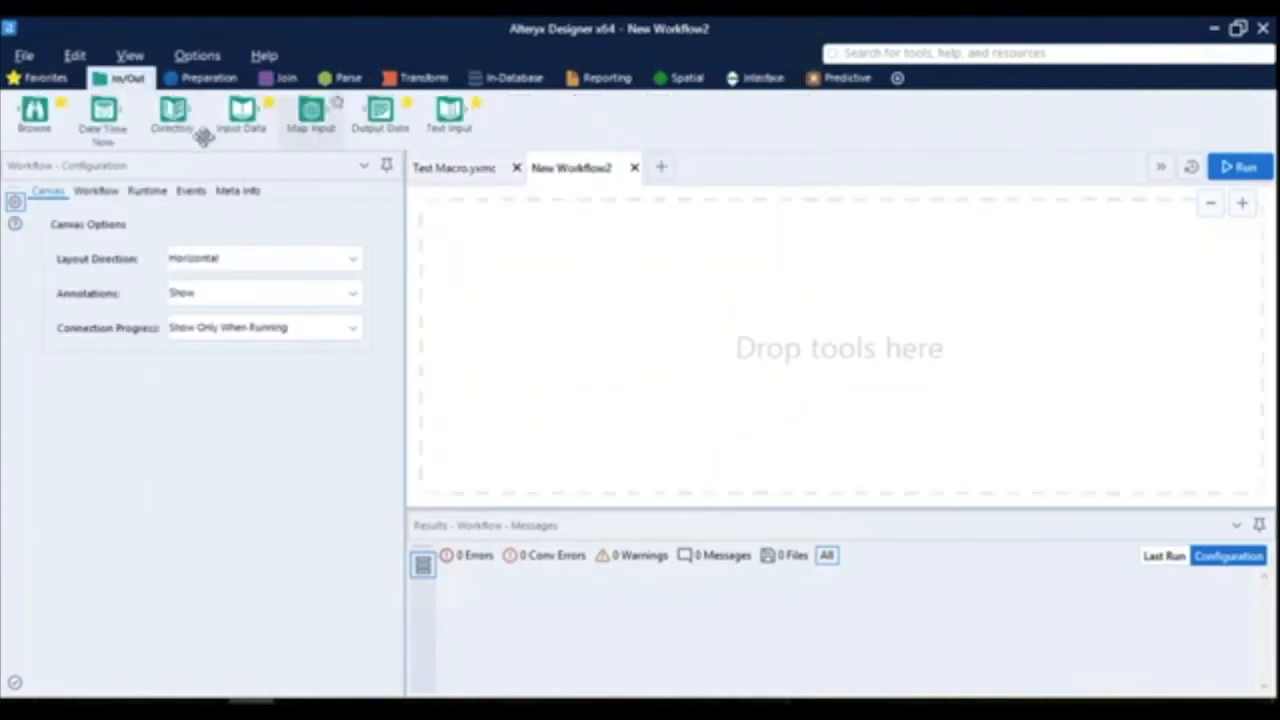
drag(244, 118, 512, 320)
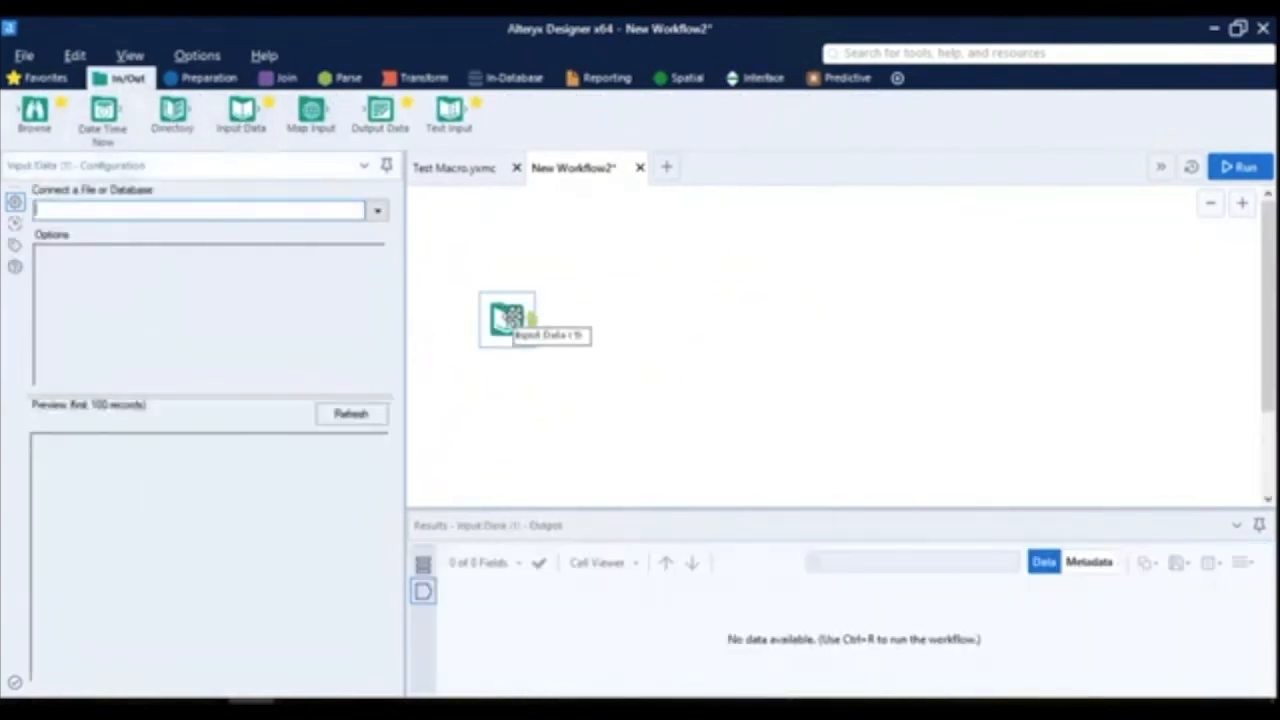
- Connect the Input Data tool to Superstore Subset.csv on the Desktop and look over the previewed columns
click(378, 212)
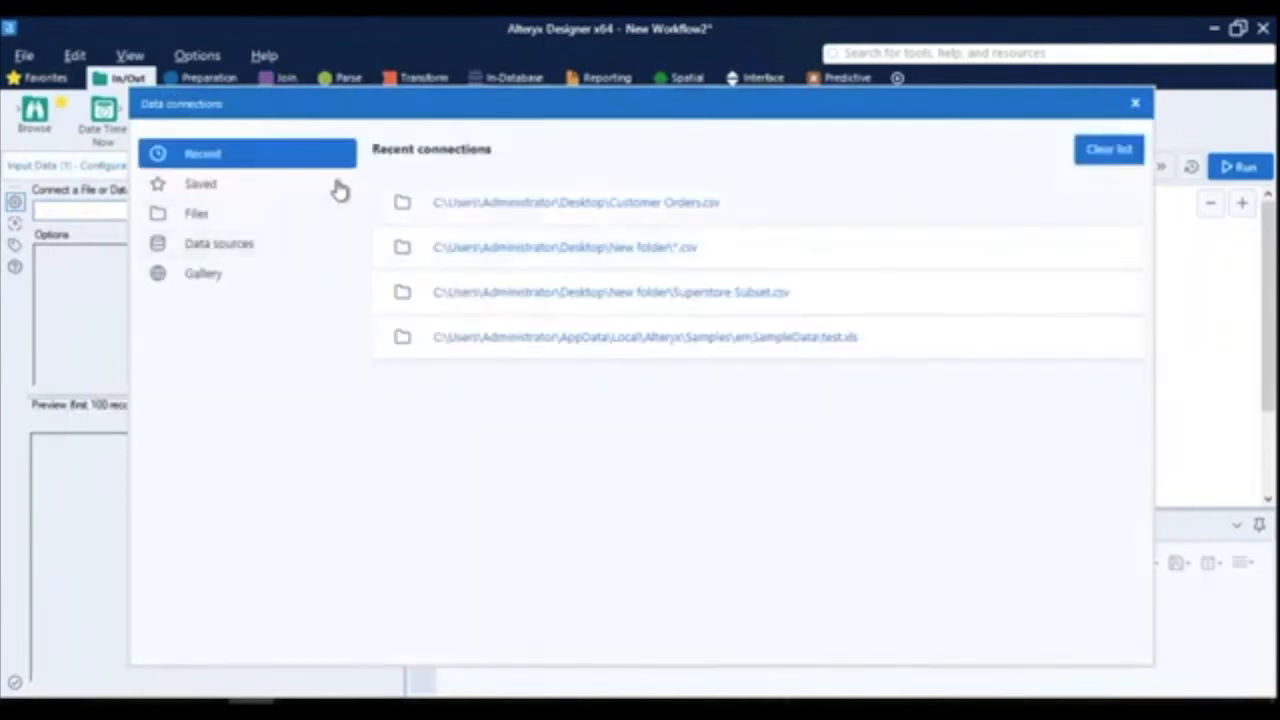
click(205, 215)
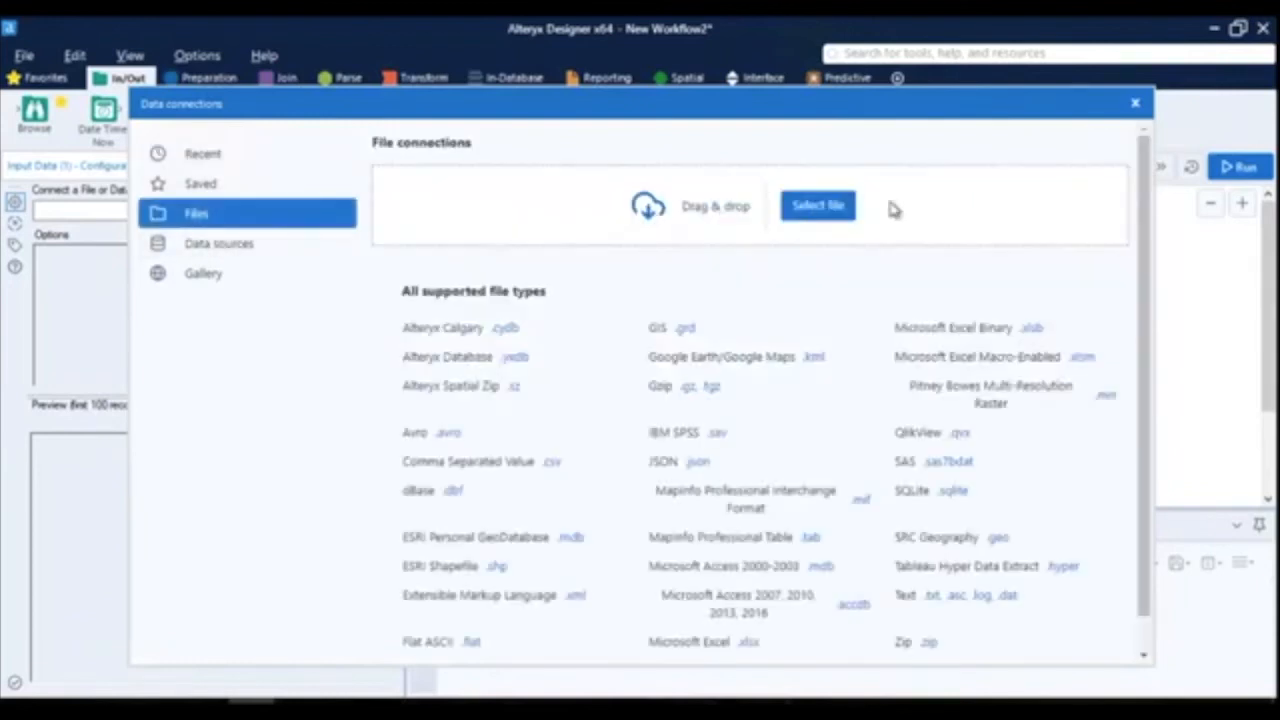
click(815, 207)
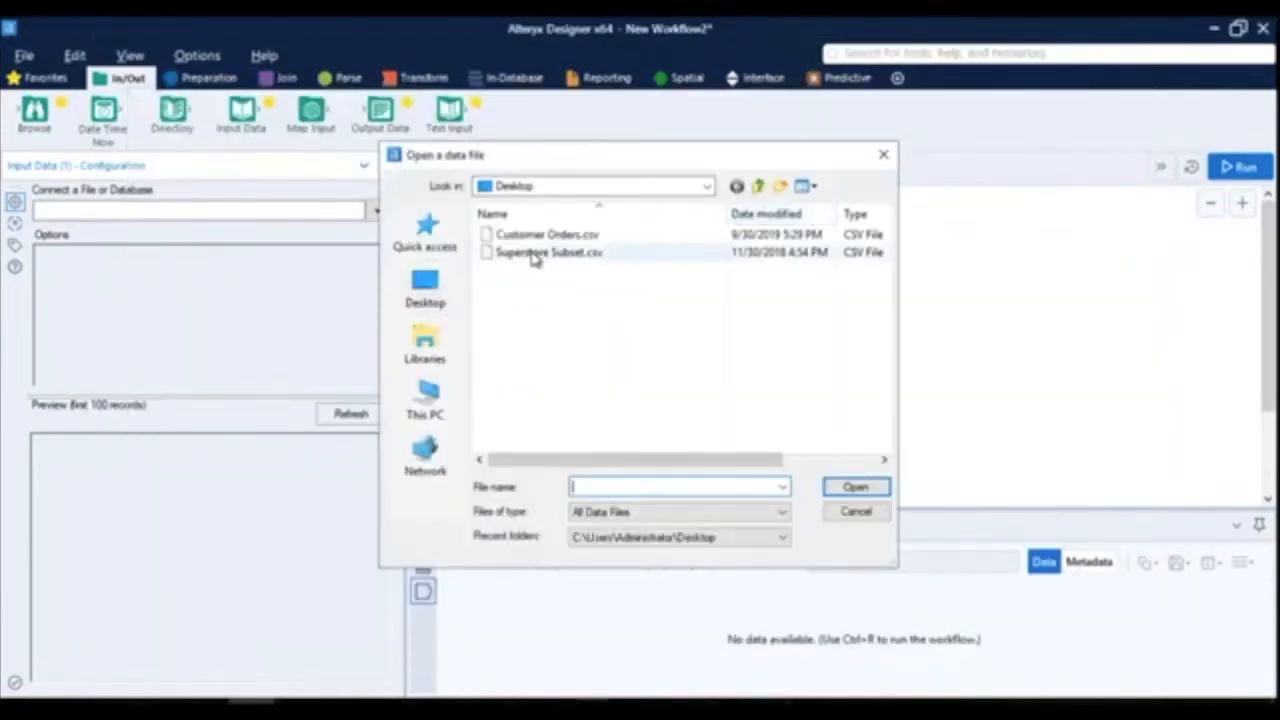
double_click(533, 254)
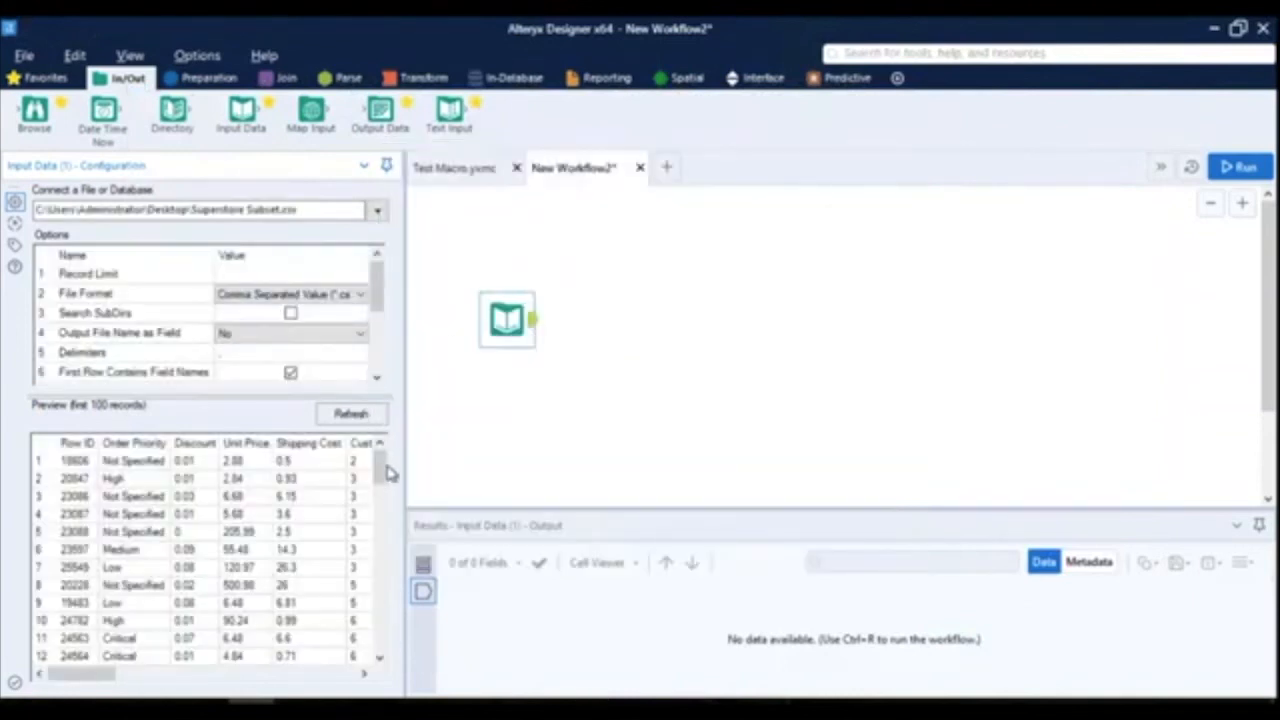
click(186, 675)
click(244, 675)
click(296, 675)
drag(313, 689, 337, 689)
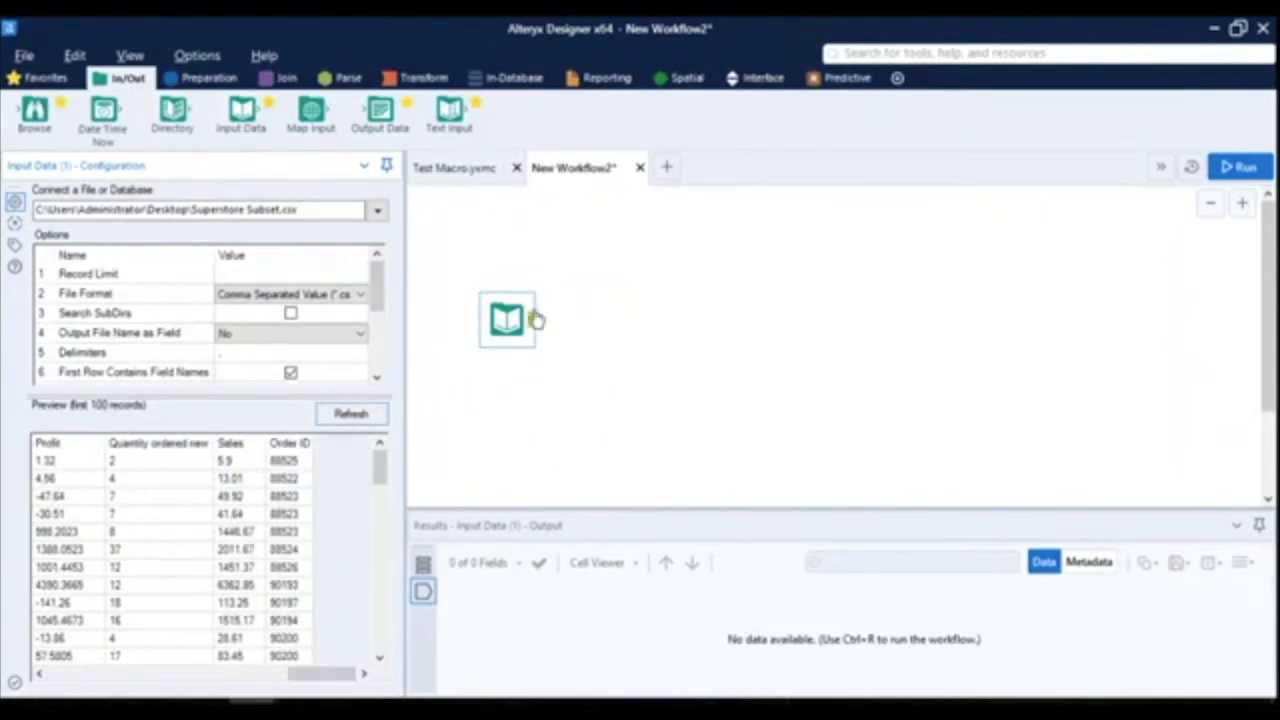
- Add a Select tool after the Input Data tool and set the Sales and Profit field types to Double
click(205, 78)
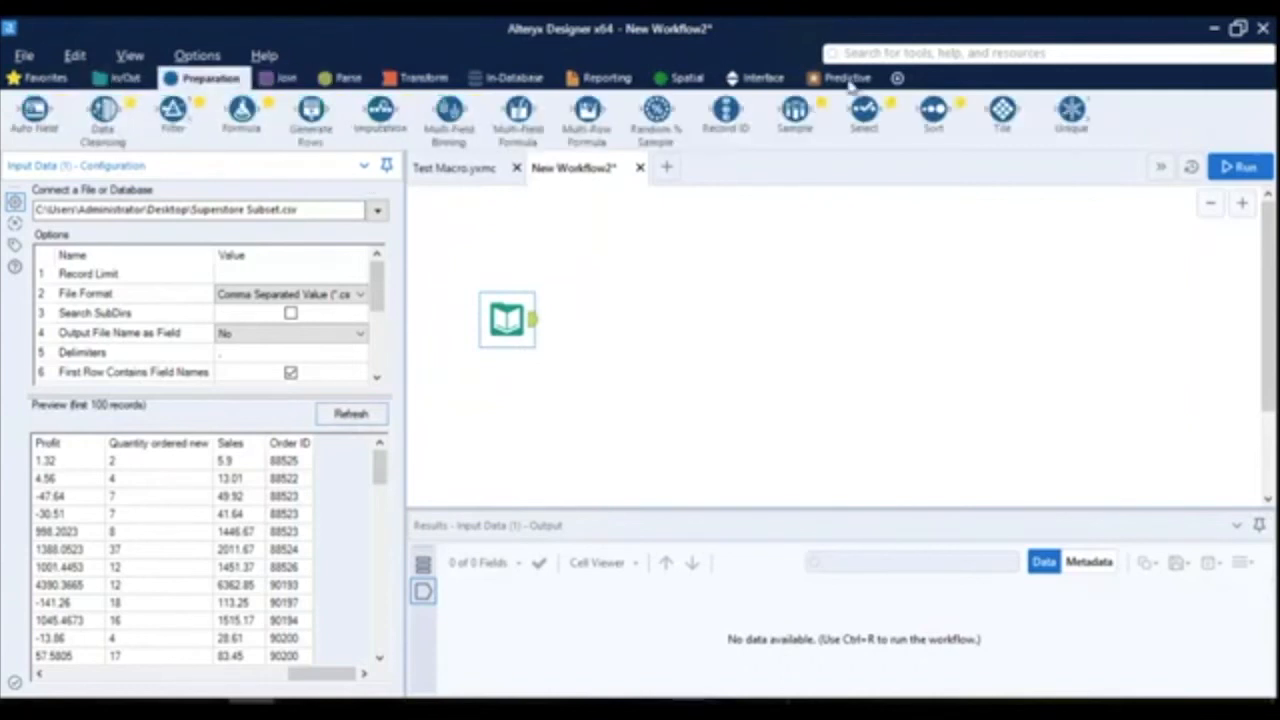
drag(858, 118, 608, 314)
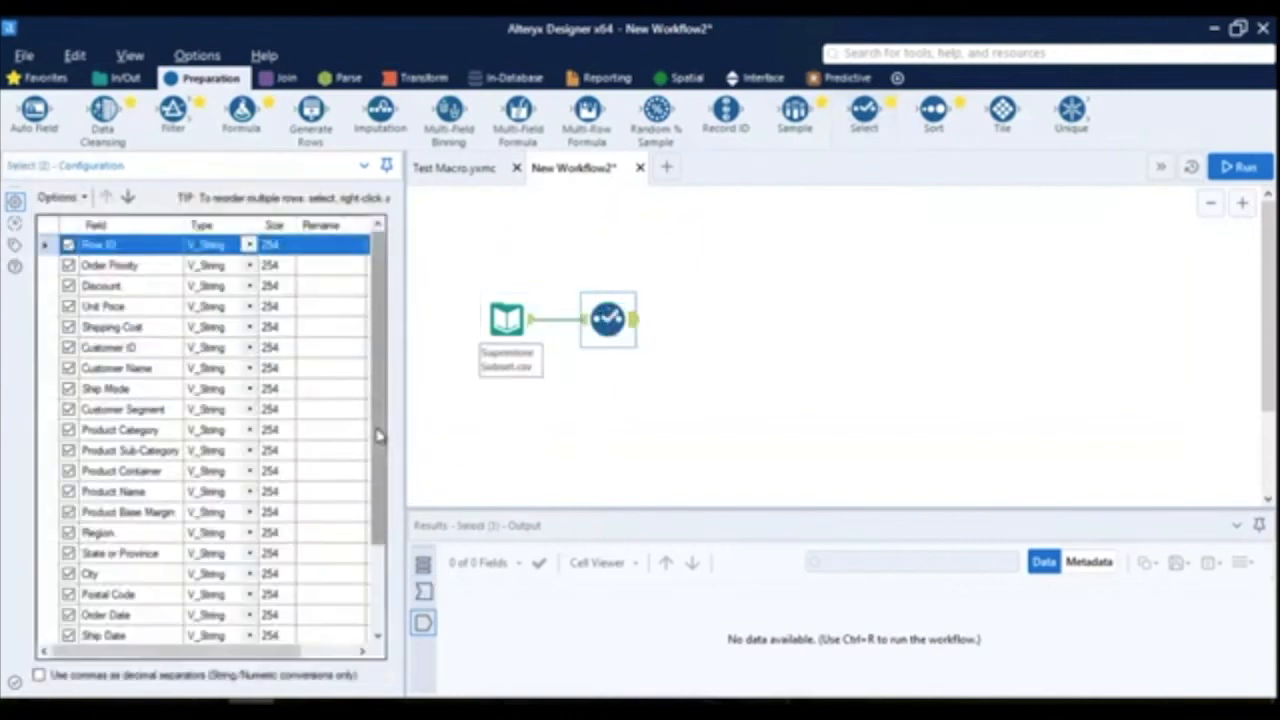
scroll(378, 481, down, 2)
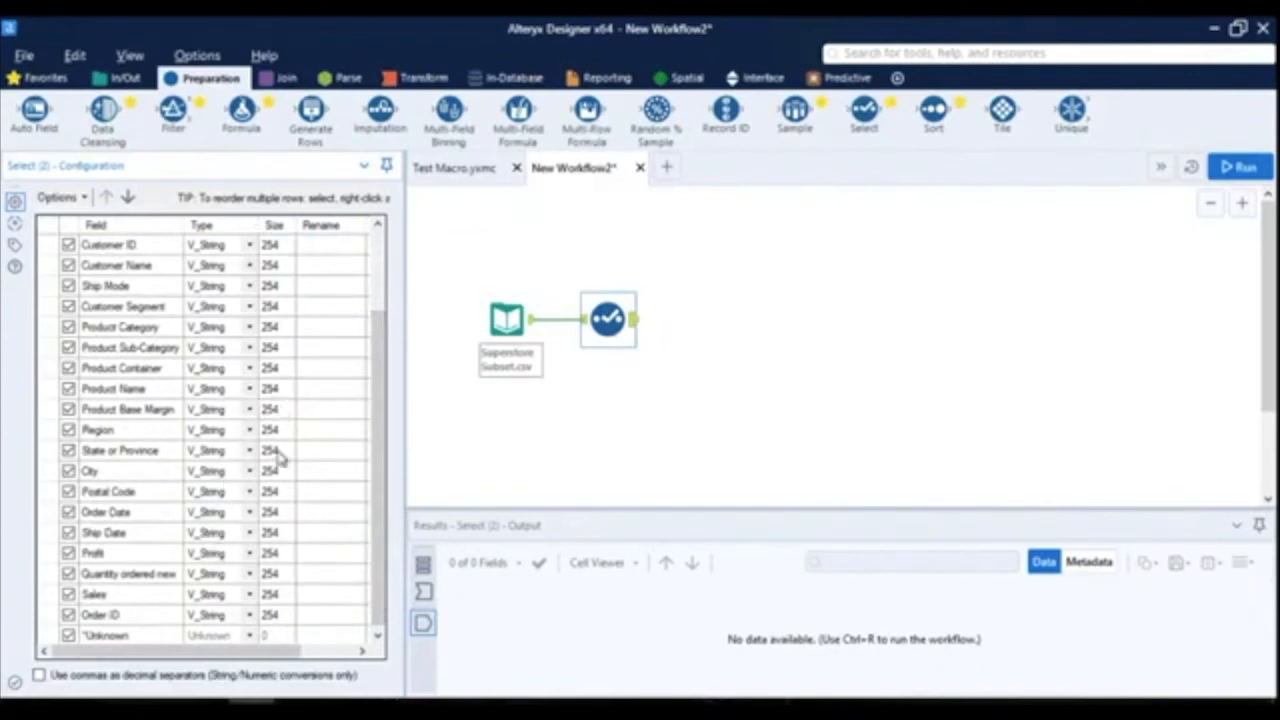
click(250, 597)
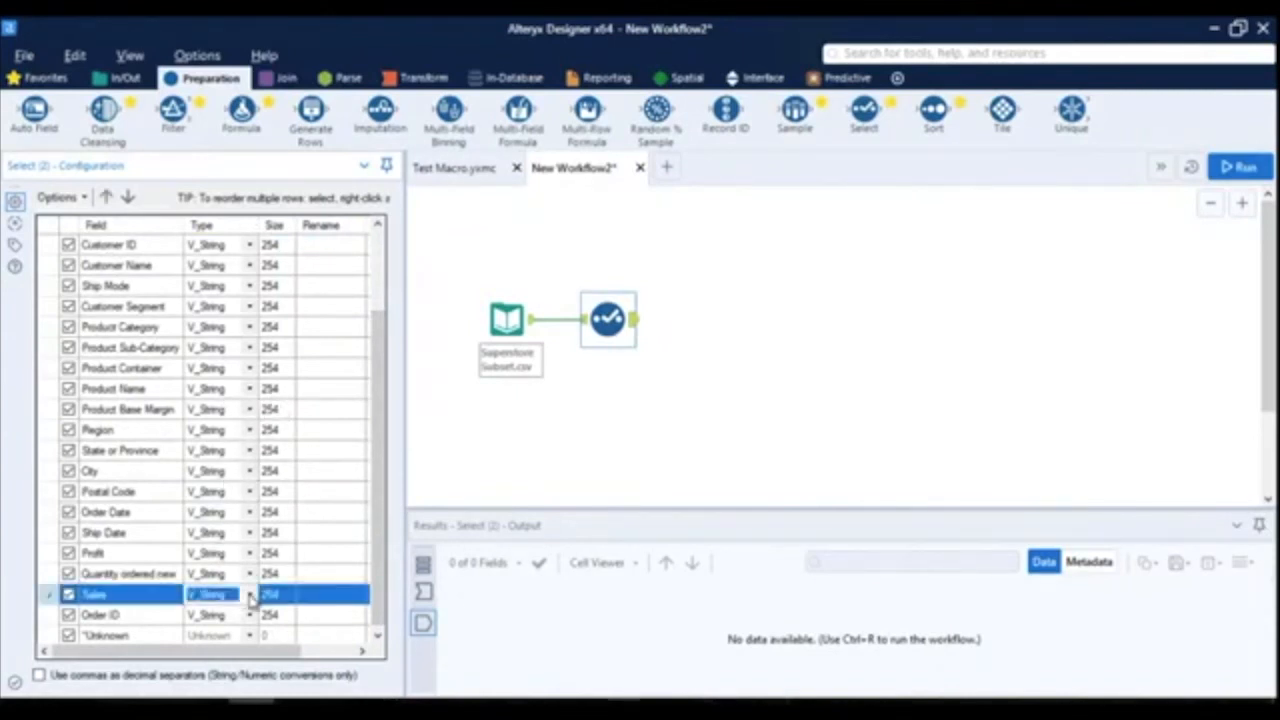
click(250, 597)
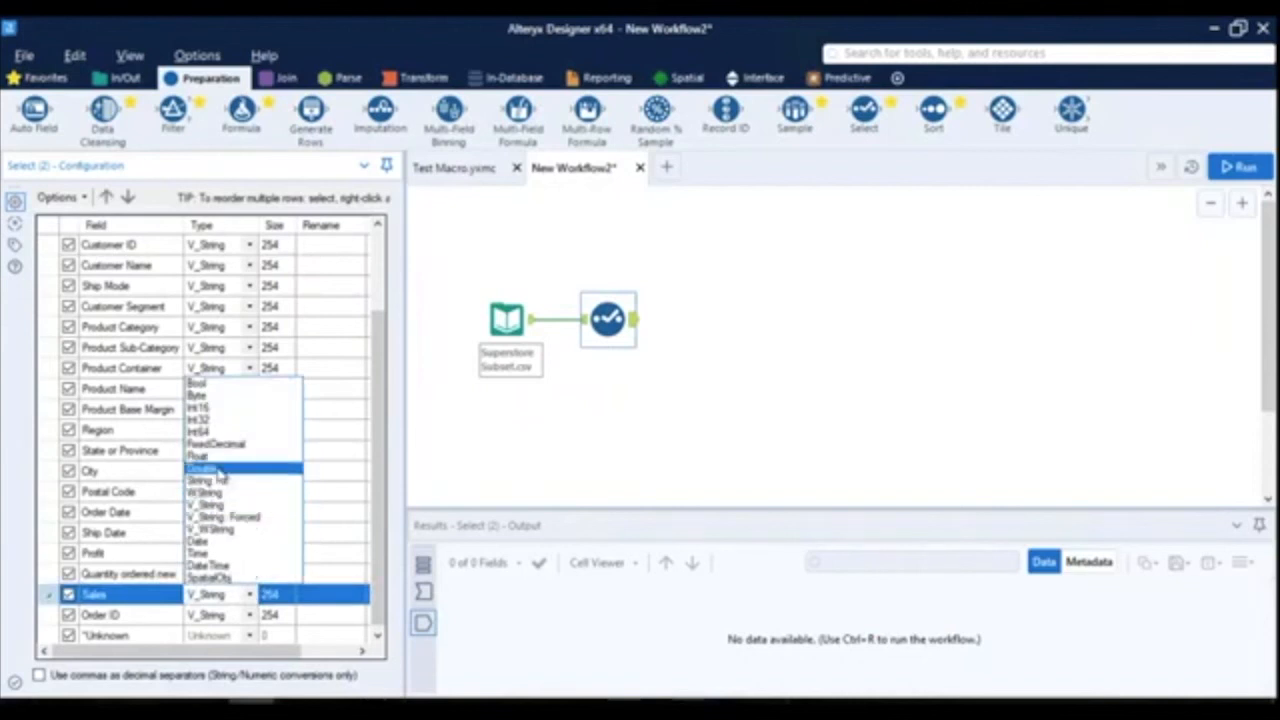
click(205, 467)
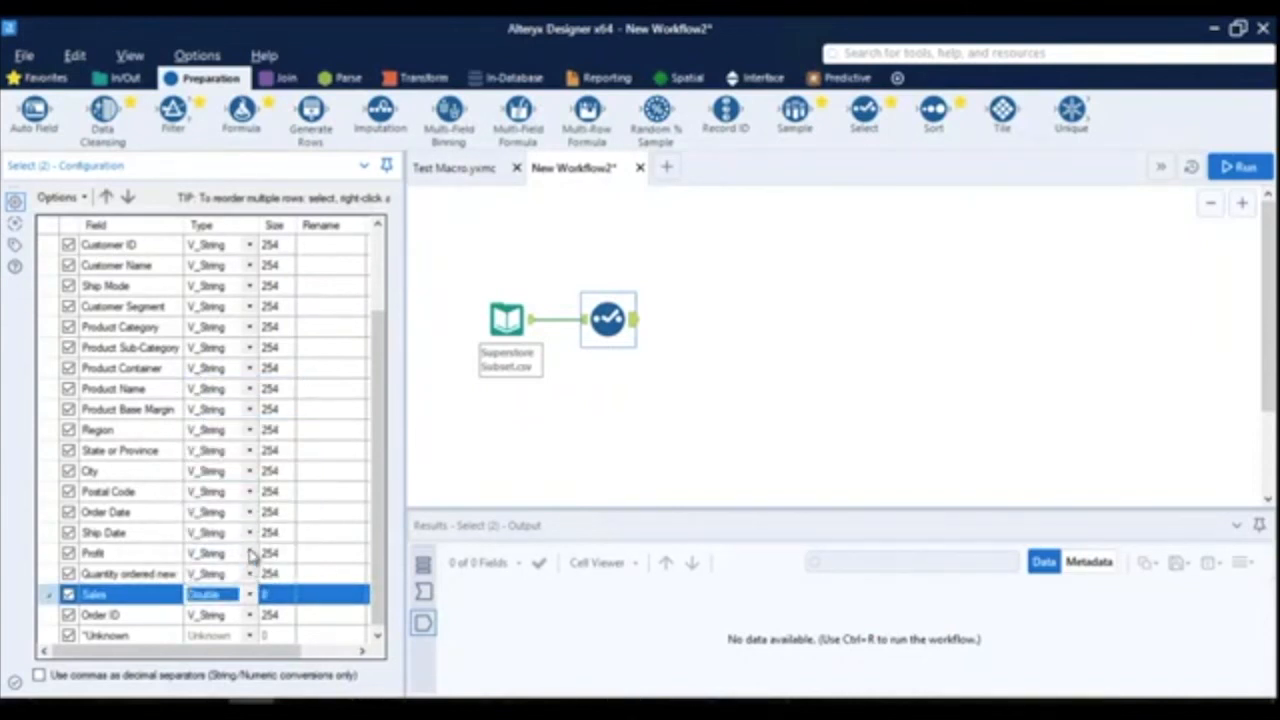
click(248, 553)
click(248, 553)
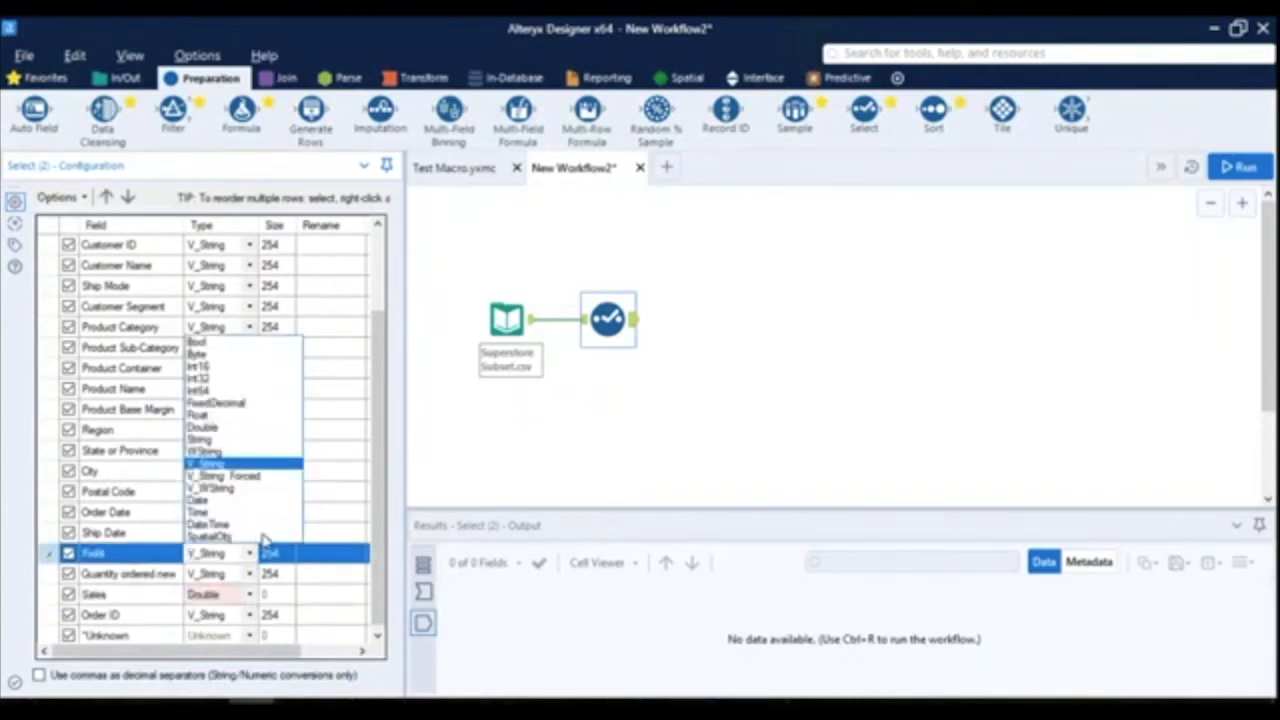
click(205, 428)
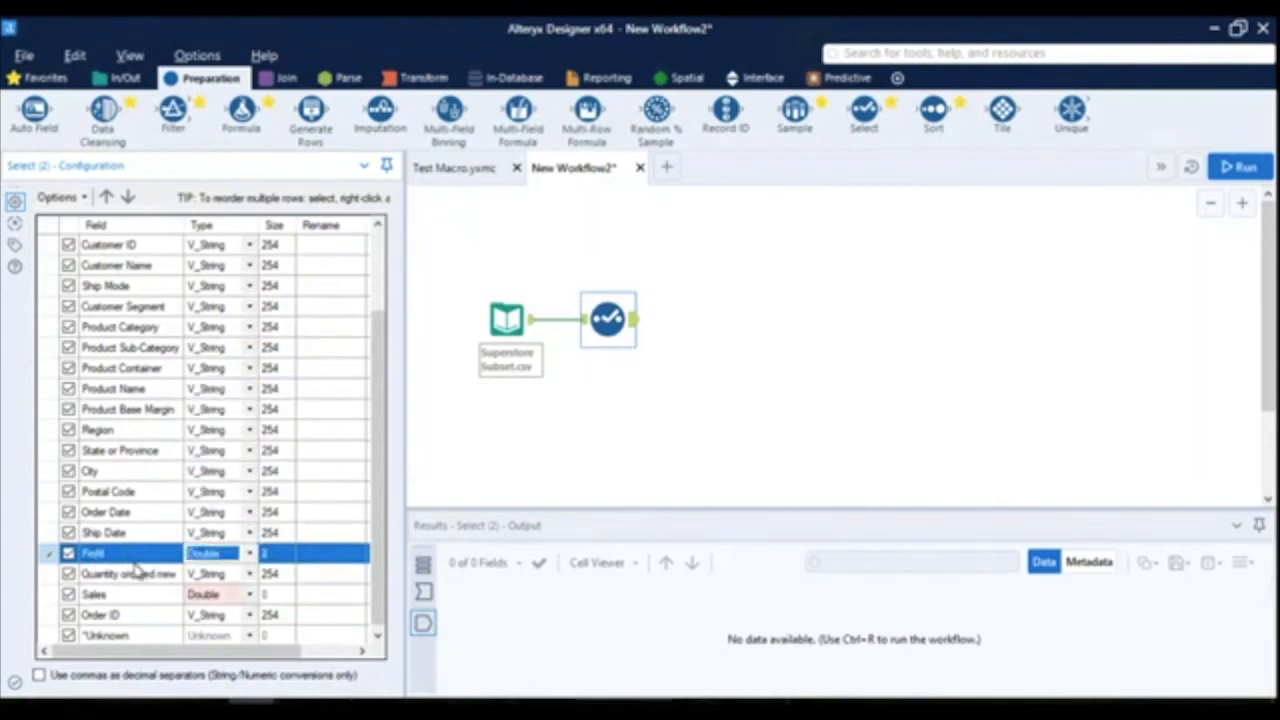
click(777, 357)
click(765, 358)
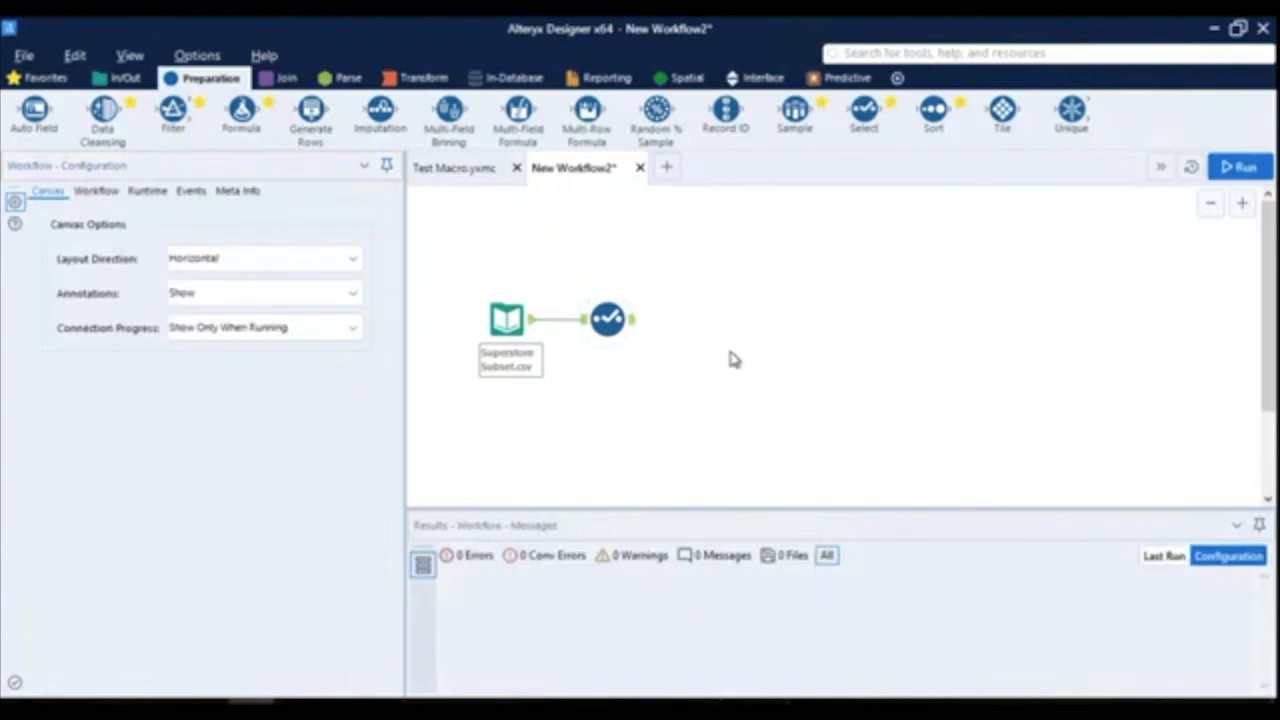
- Insert the Test Macro in line after the Select tool and connect a Browse tool to its output
right_click(677, 324)
mouse_move(735, 358)
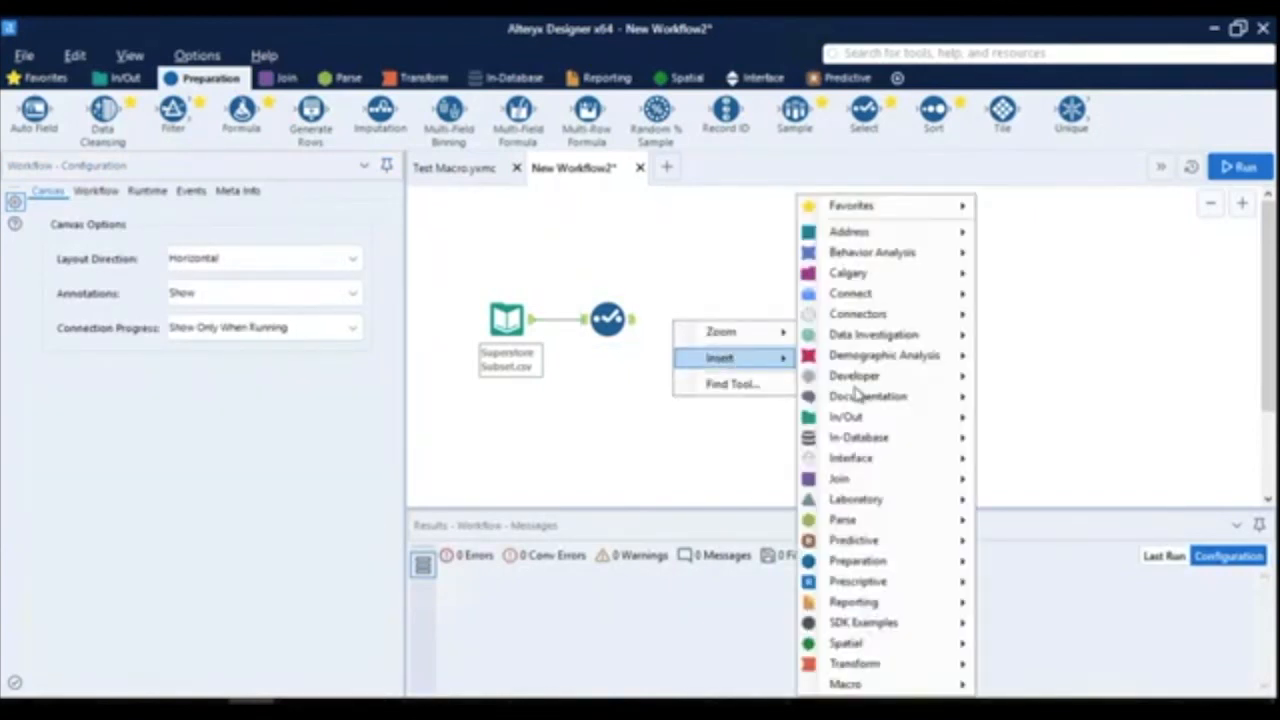
mouse_move(857, 684)
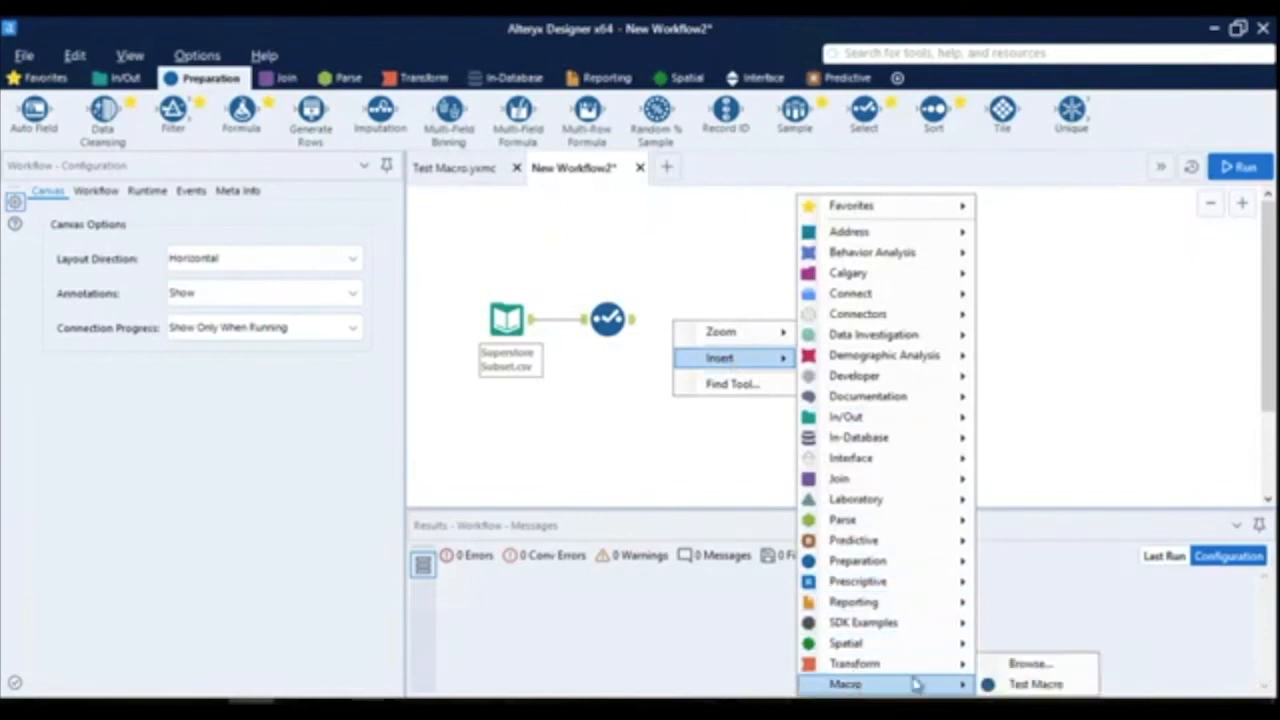
click(1015, 688)
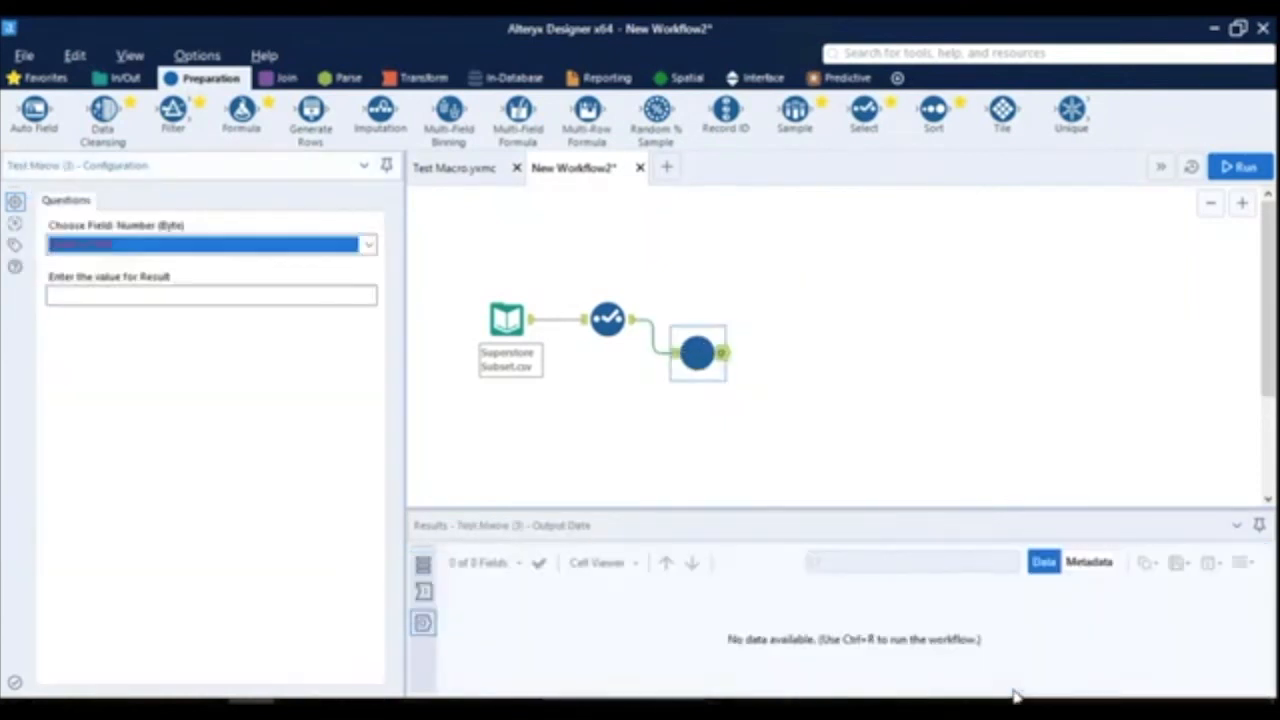
drag(697, 345, 719, 315)
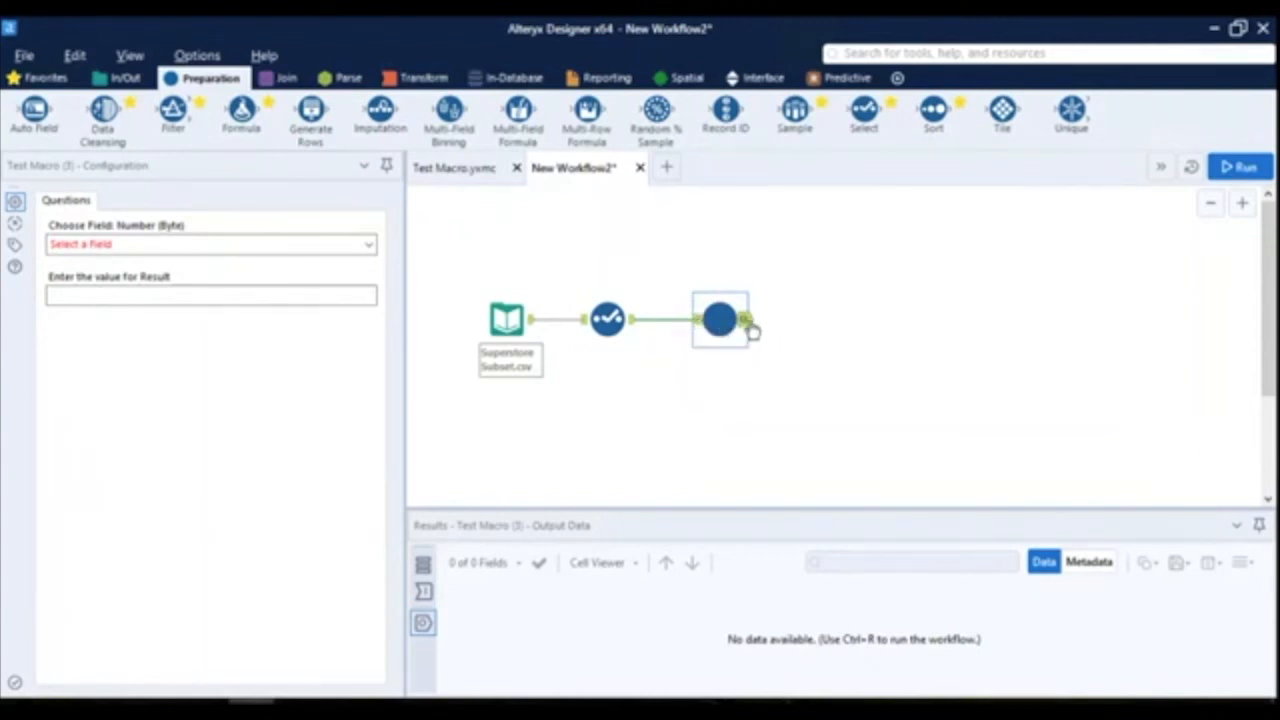
click(65, 84)
drag(35, 110, 822, 318)
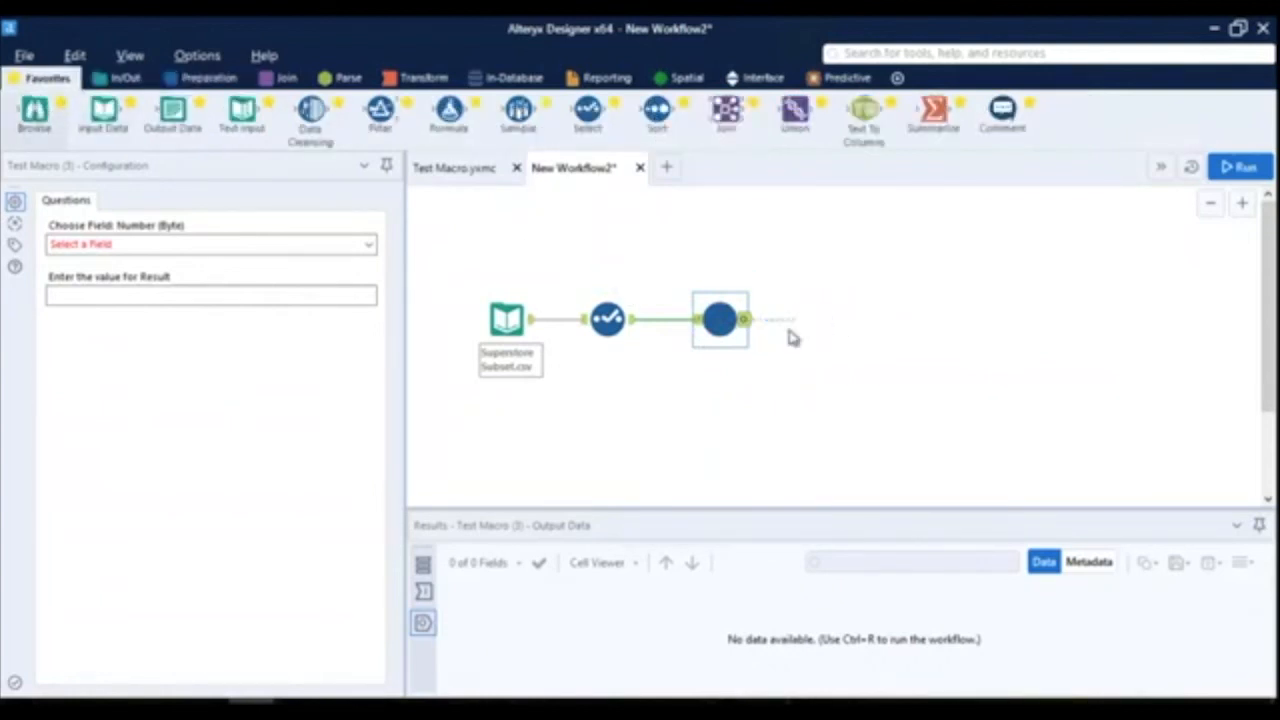
- Configure the macro tool to use the Sales (Double) field and set the value for Result to 10
click(715, 320)
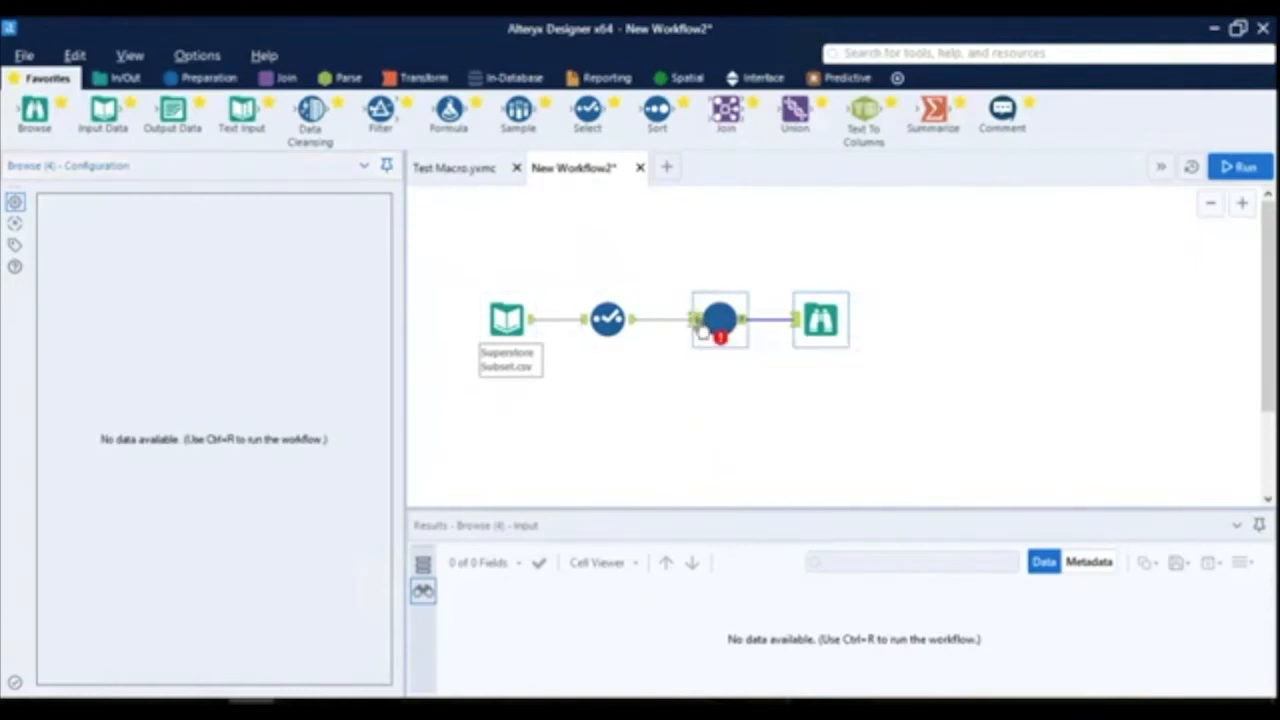
click(300, 247)
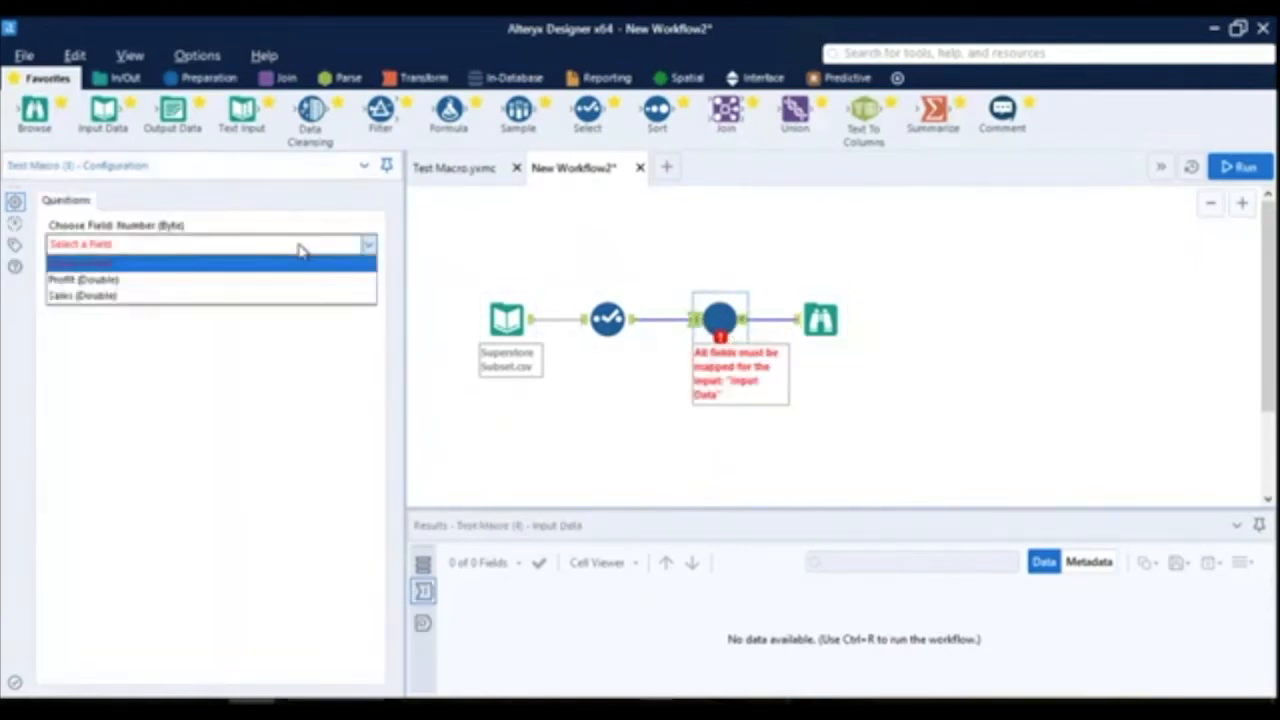
click(162, 296)
click(173, 293)
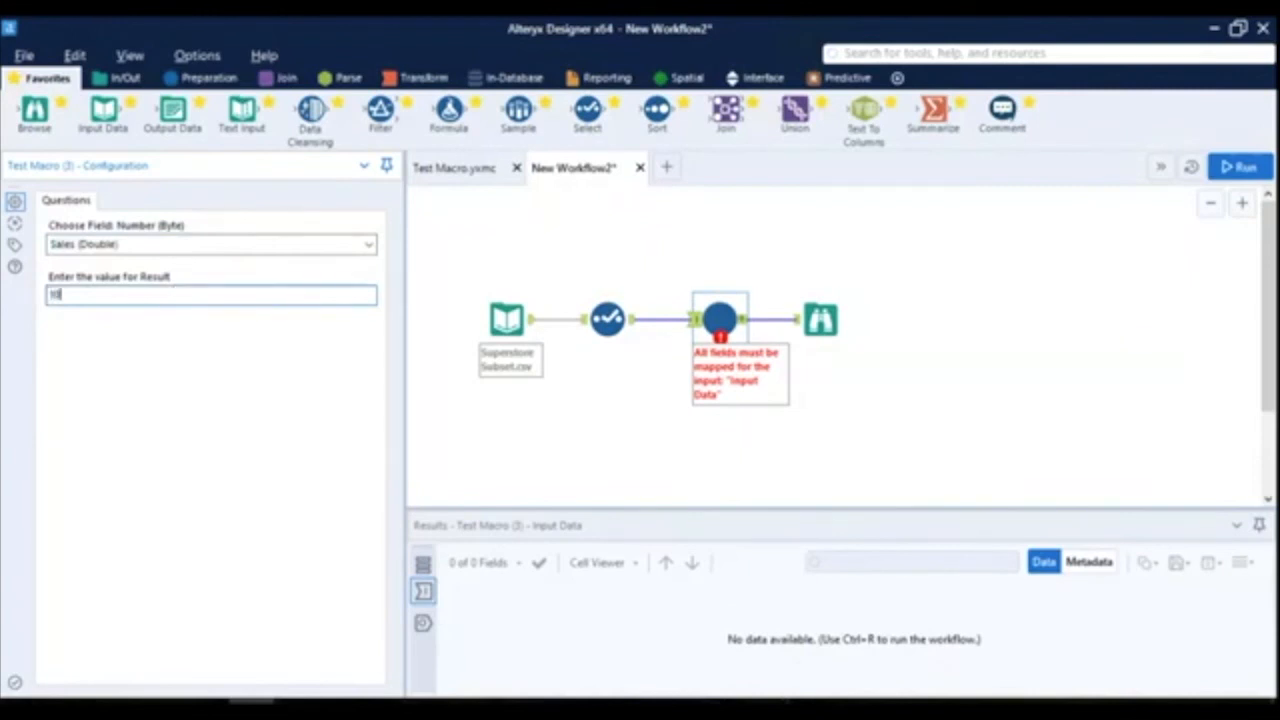
click(969, 266)
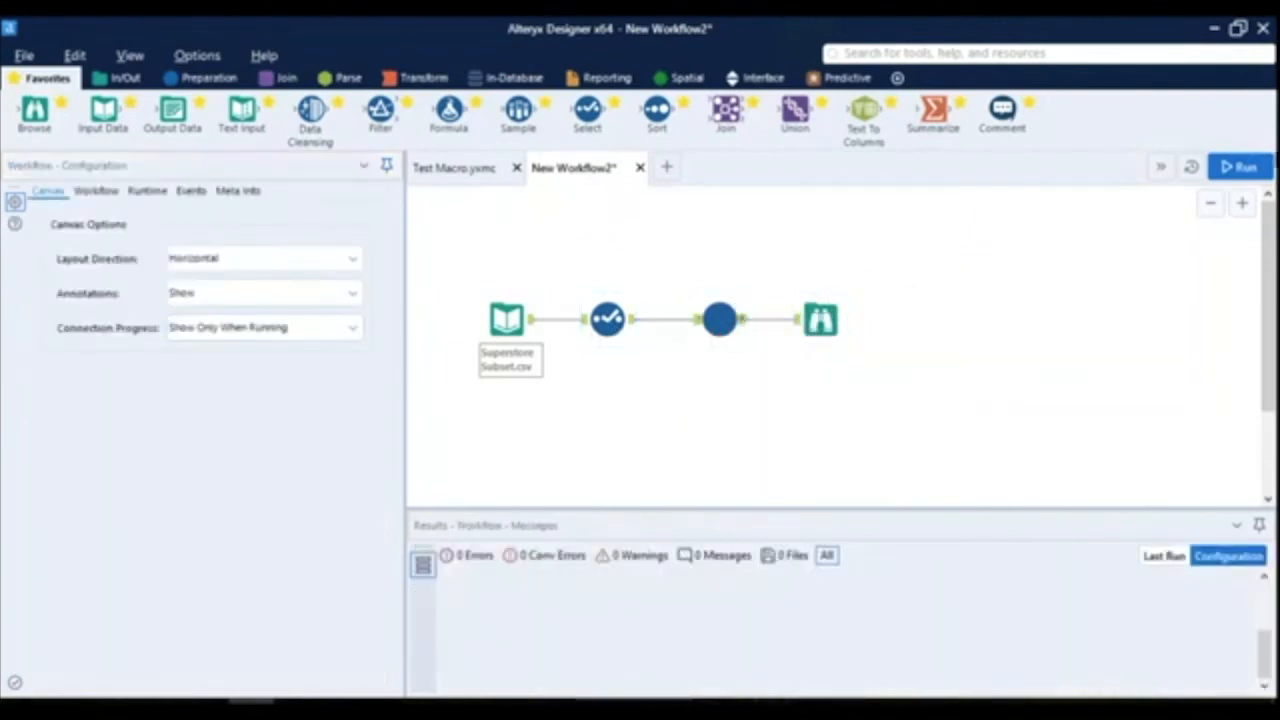
- Run the workflow and examine the Number and Result columns in the Browse tool's output data
click(1238, 168)
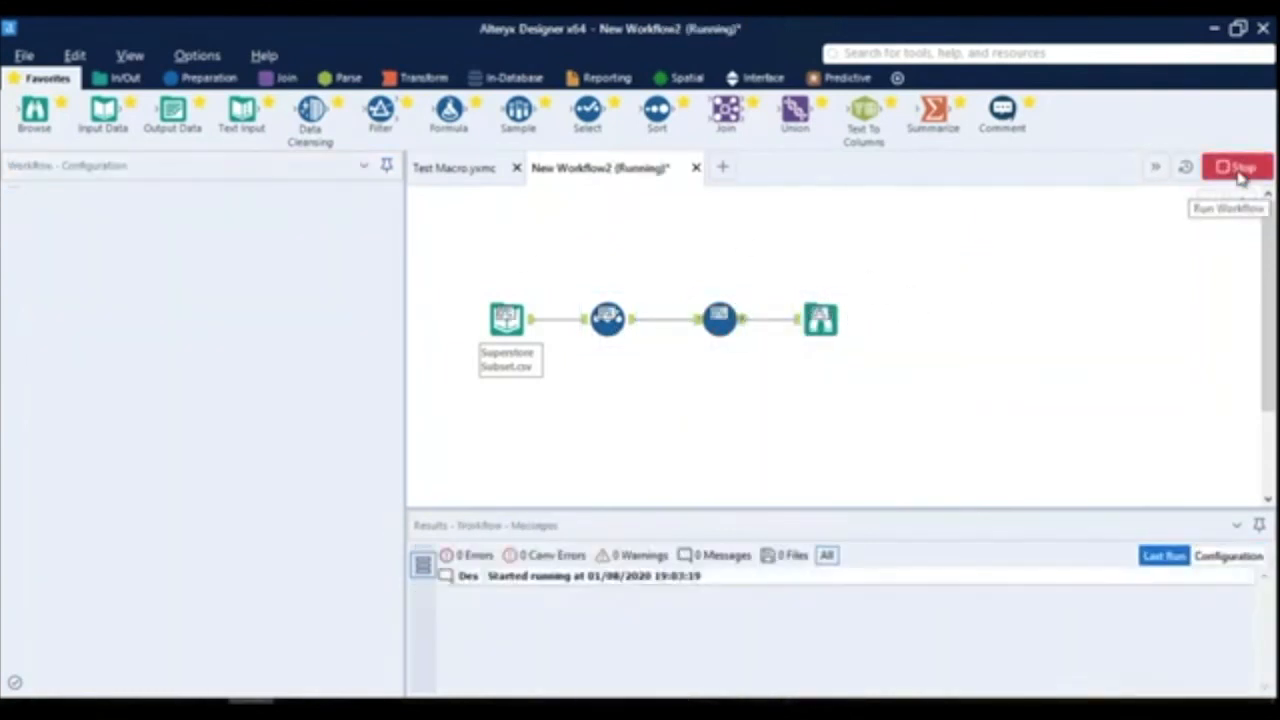
click(806, 443)
click(818, 322)
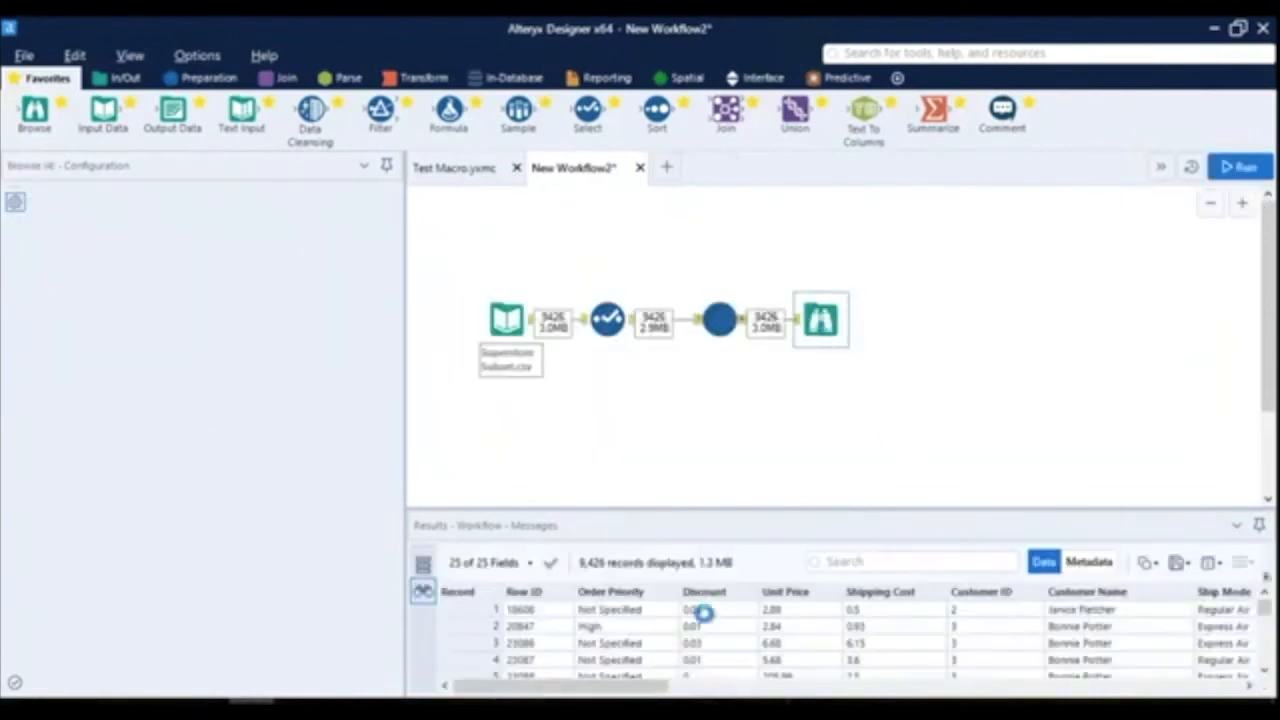
drag(606, 686, 908, 686)
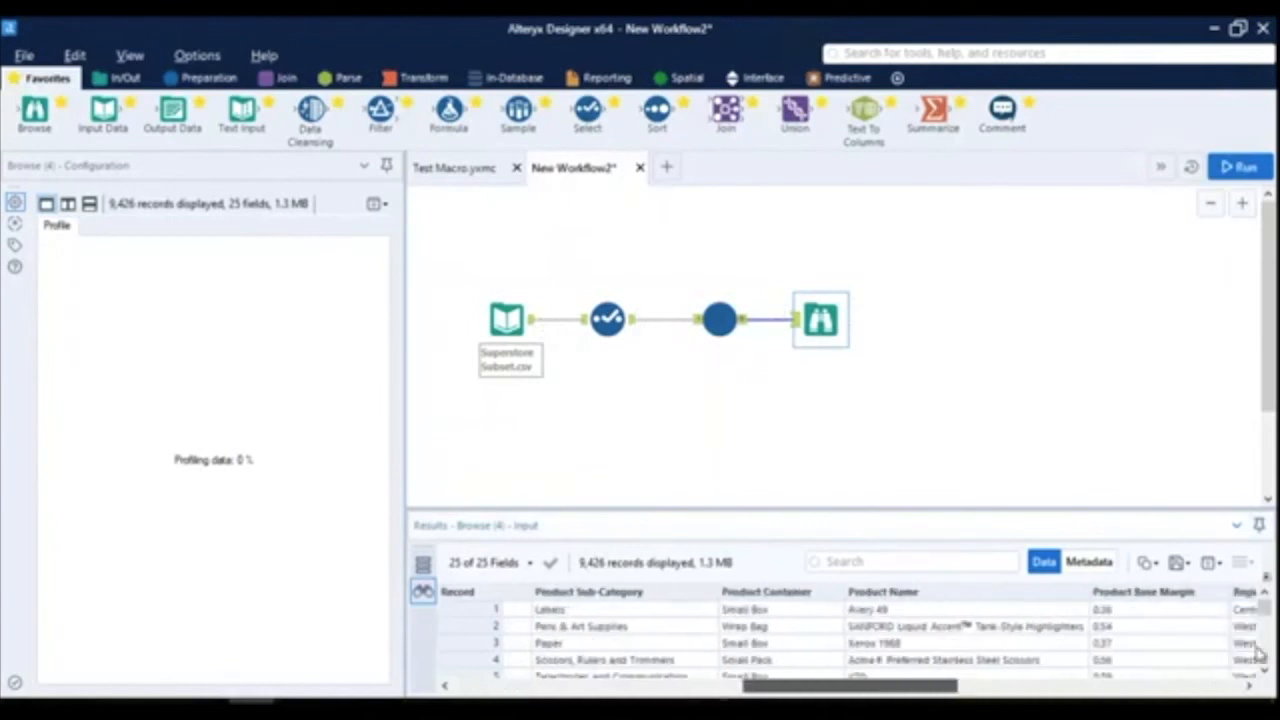
drag(1251, 653, 1257, 649)
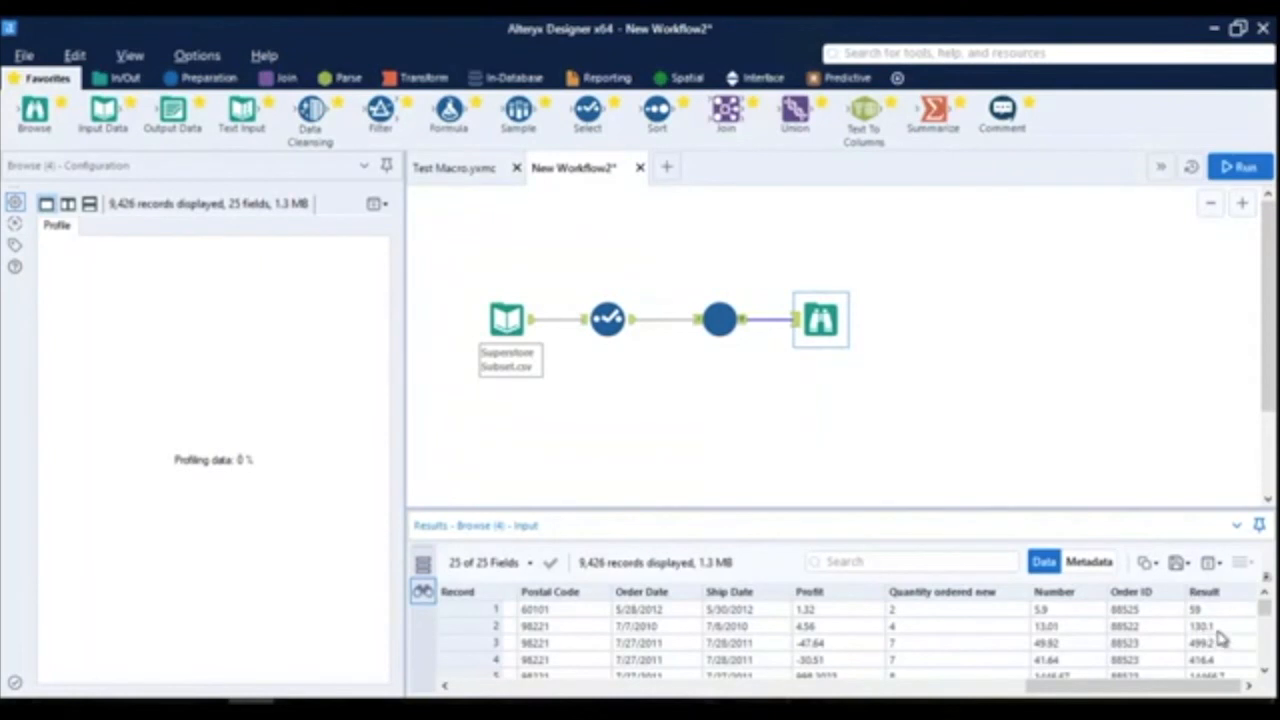
- Look over the macro and Select tools in the workflow and return to the open Test Macro.yxmc
click(721, 308)
click(627, 285)
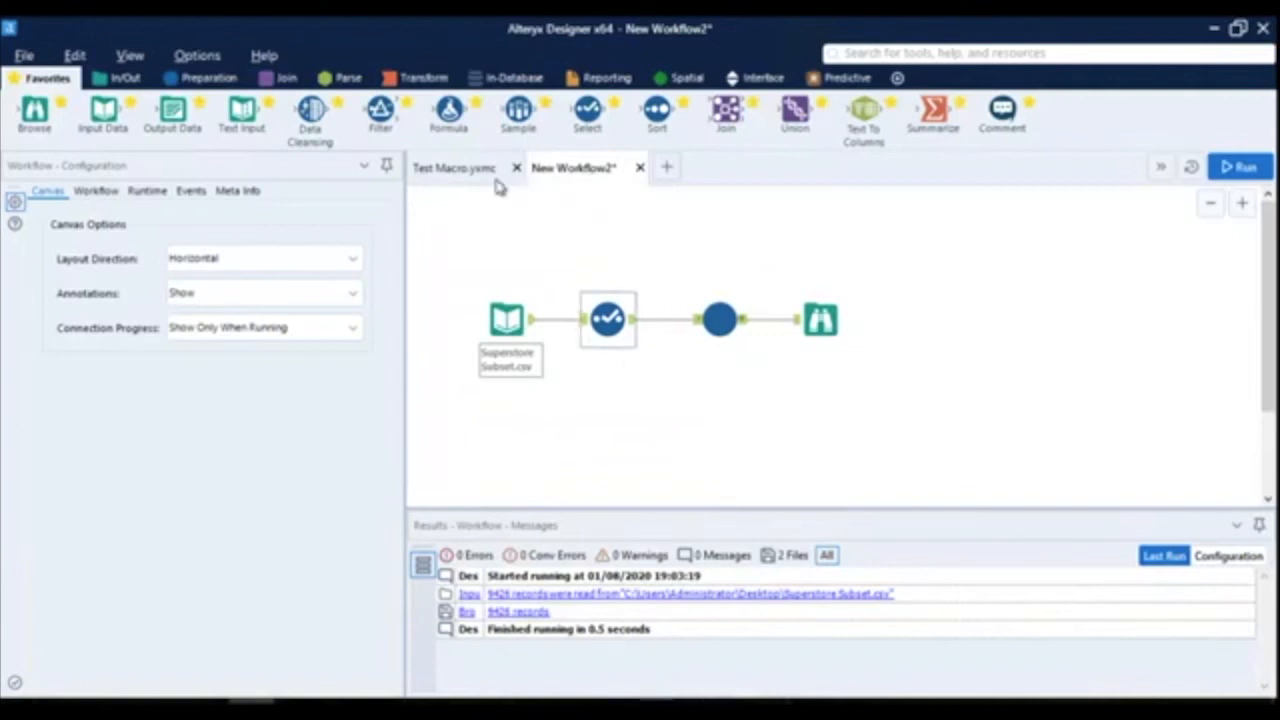
click(456, 170)
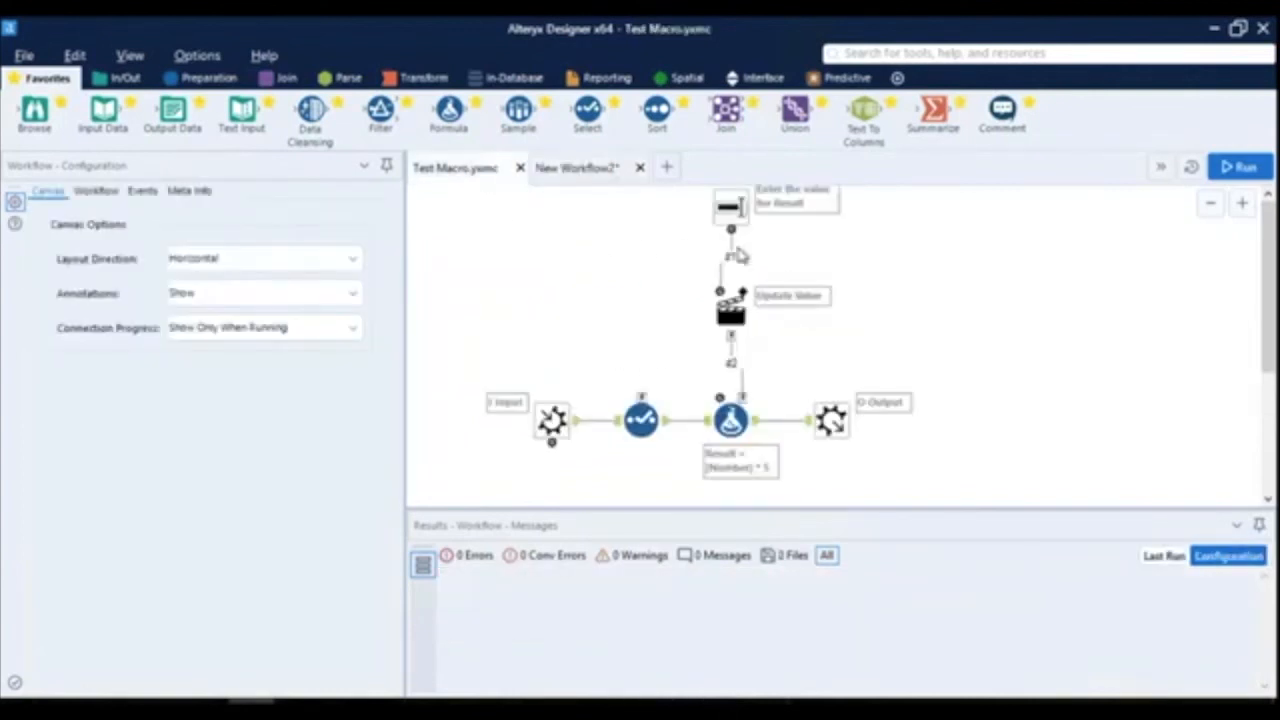